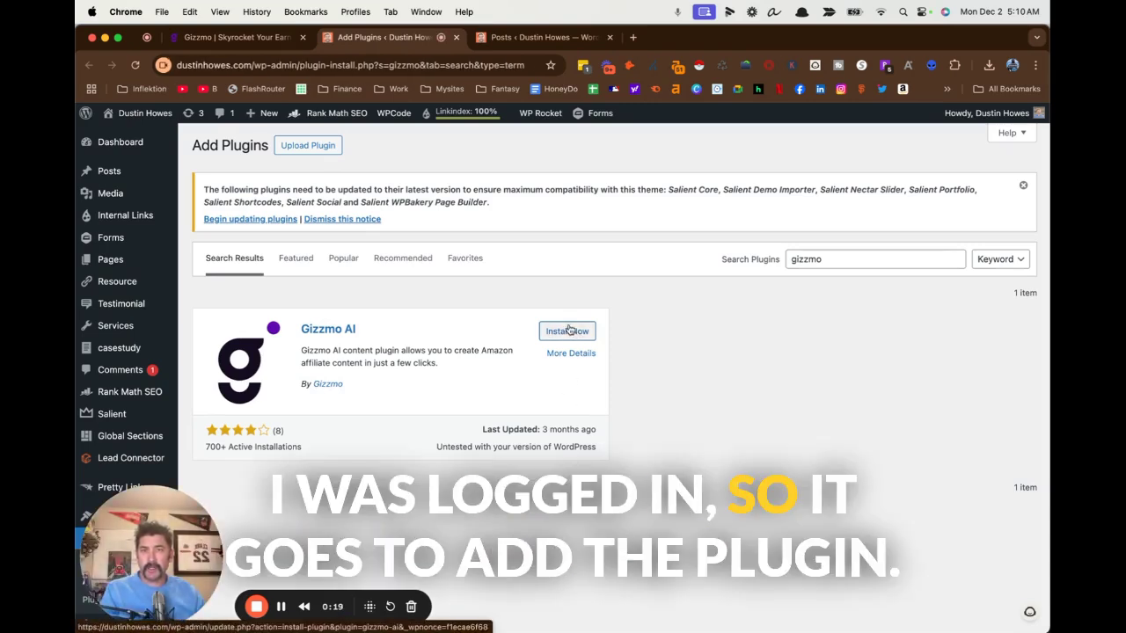
Install the Gizzmo AI plugin and start its 24-hour full access trial
{"action": "left_click", "coordinate": [567, 330]}
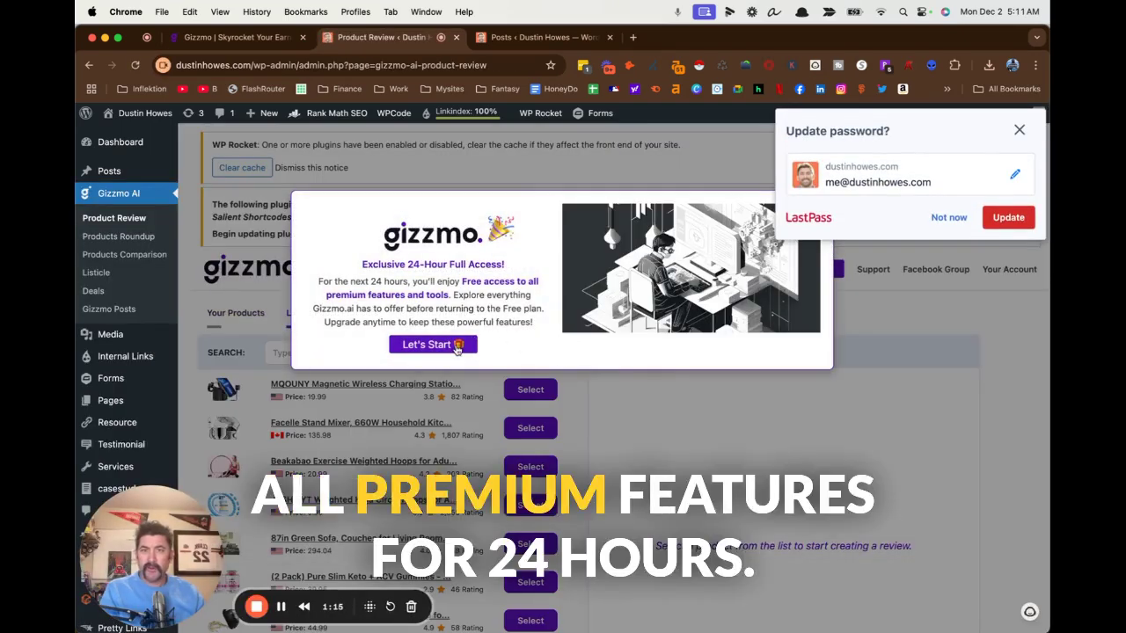
{"action": "left_click", "coordinate": [456, 347]}
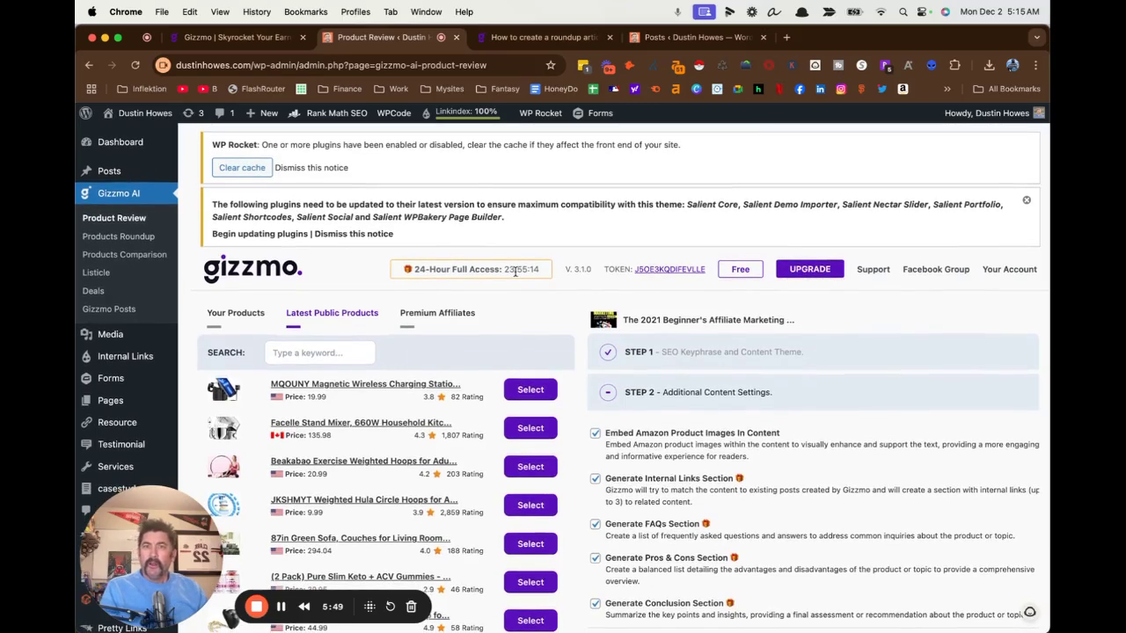
Search Gizzmo's latest public products for "affiliate"
{"action": "mouse_move", "coordinate": [515, 271]}
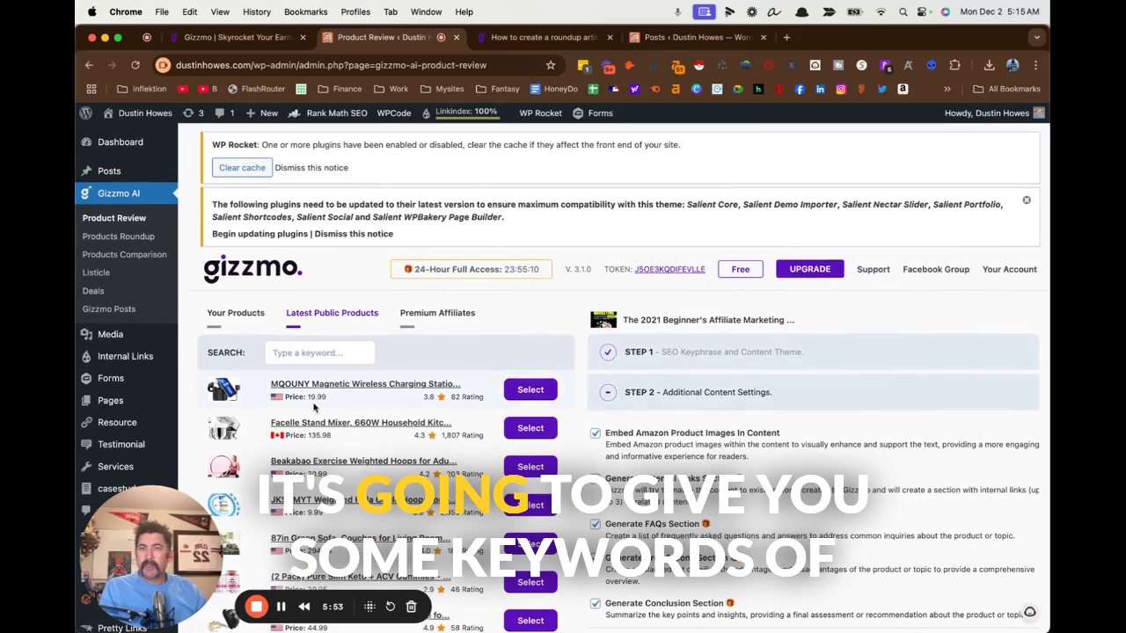
{"action": "left_click", "coordinate": [322, 322]}
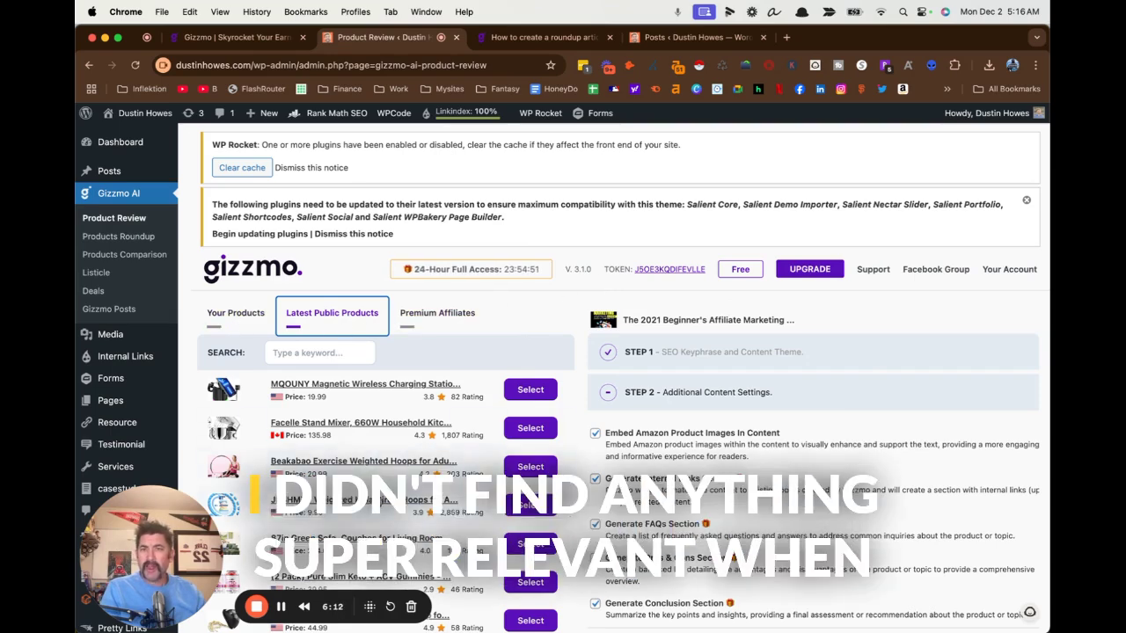
{"action": "left_click", "coordinate": [316, 352]}
{"action": "type", "text": "affiliate"}
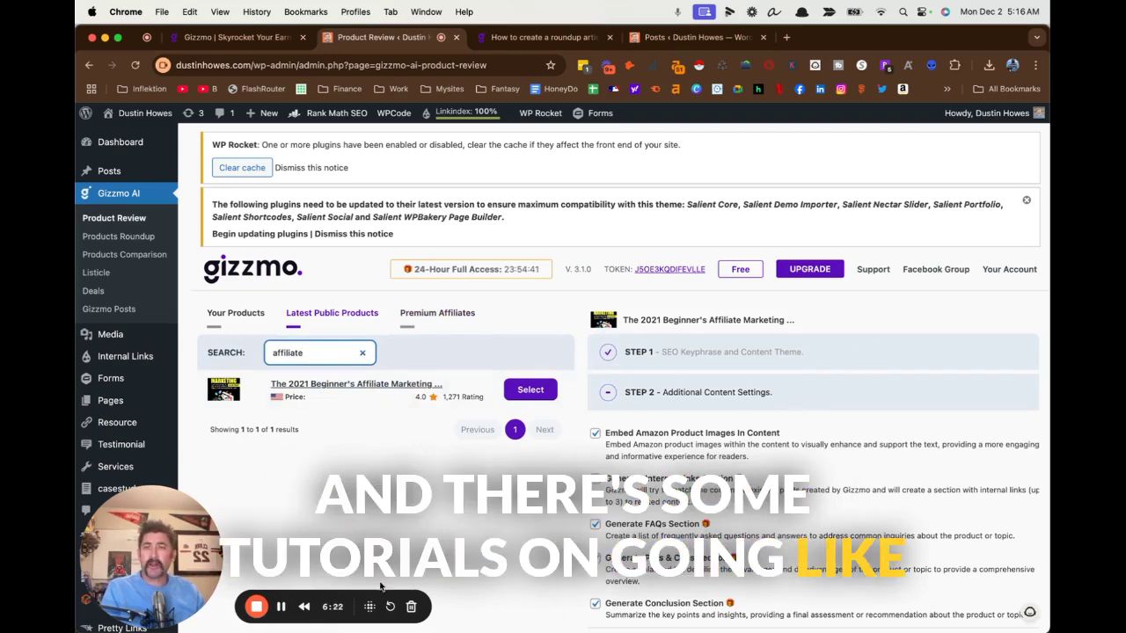
Open Gizzmo's Chrome extension page from the user's own product list and install the Gizzmo.ai extension
{"action": "left_click", "coordinate": [246, 315]}
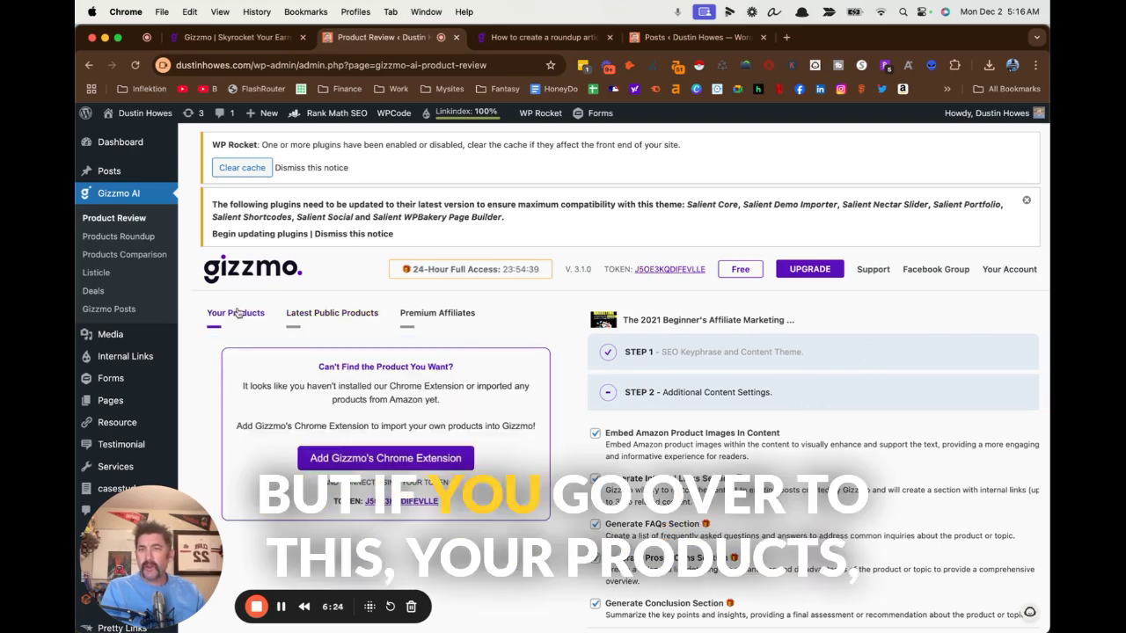
{"action": "left_click", "coordinate": [414, 466]}
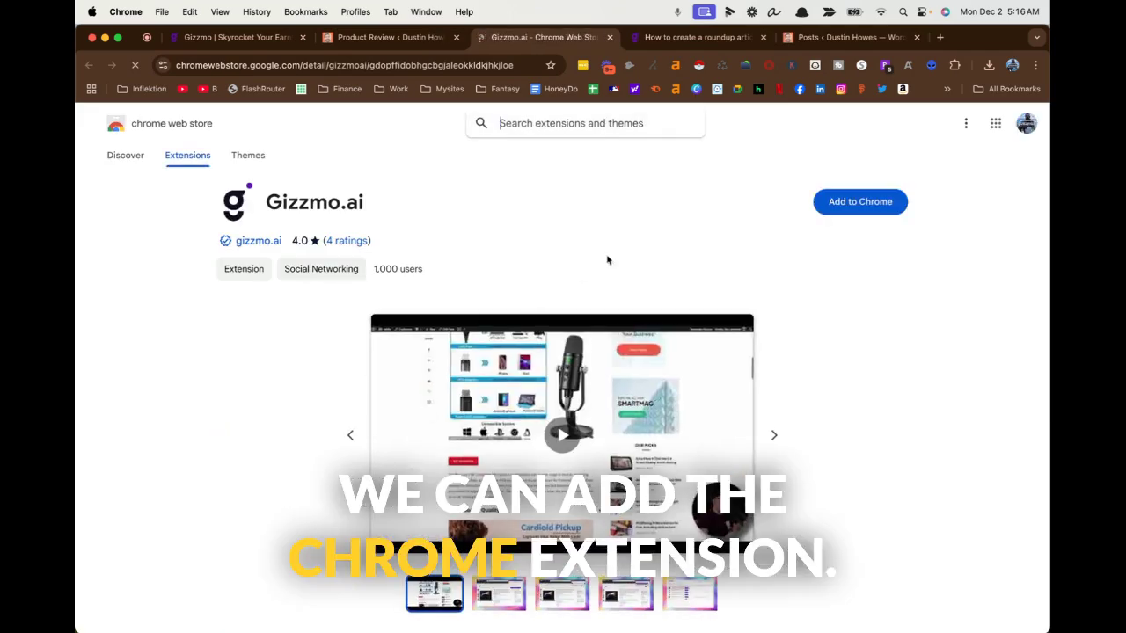
{"action": "left_click", "coordinate": [865, 201]}
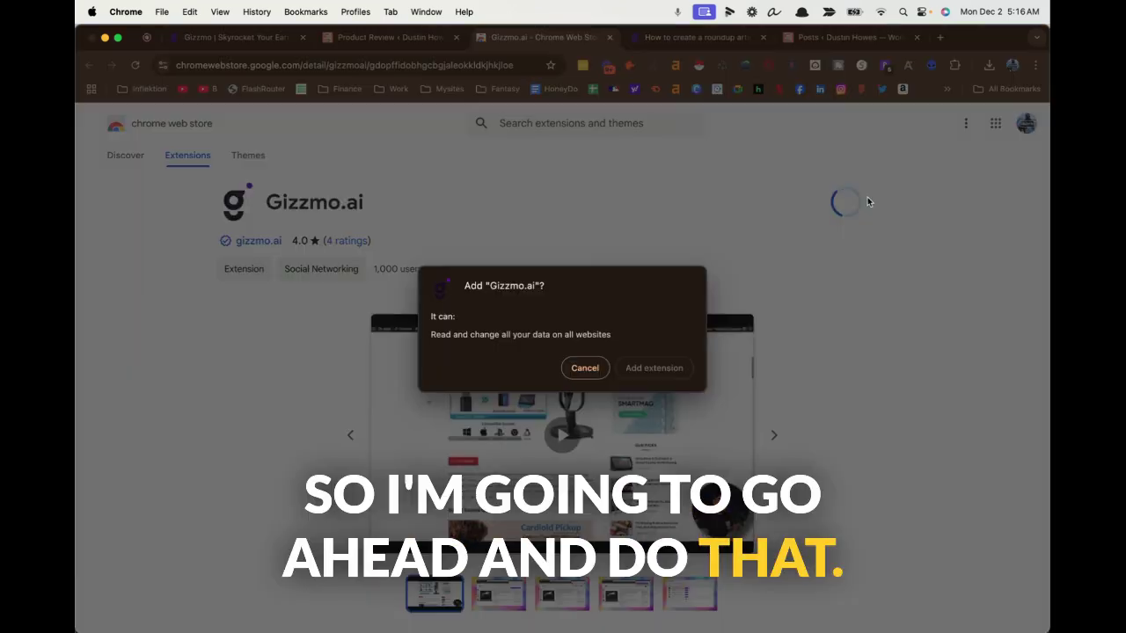
{"action": "left_click", "coordinate": [659, 370]}
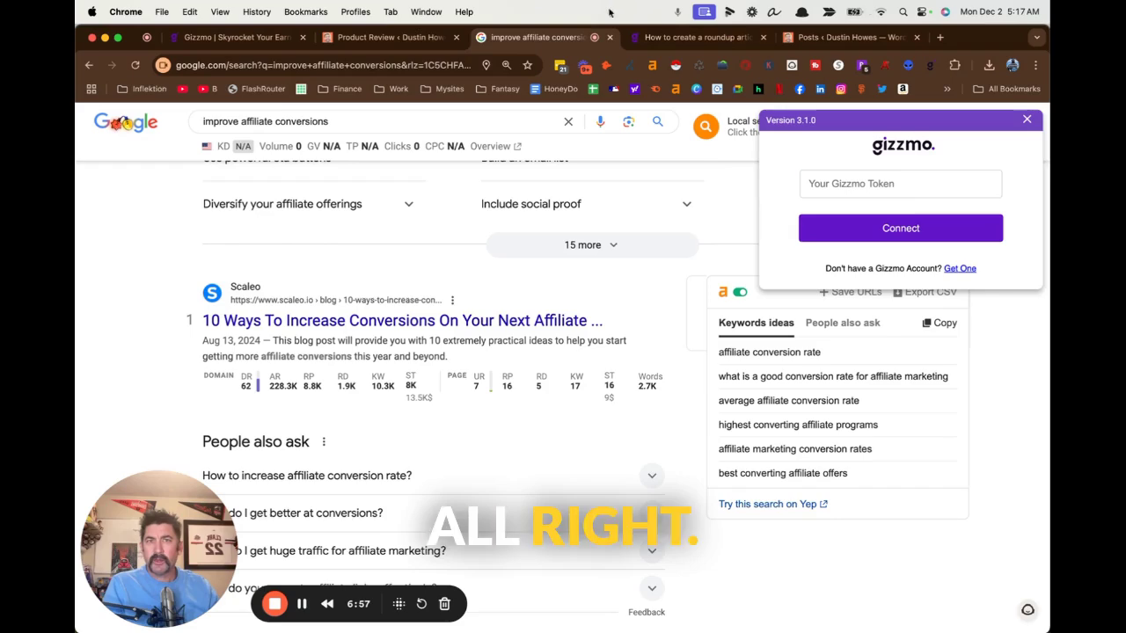
Copy the Gizzmo token from the plugin page and return to the page with the extension's connection form
{"action": "left_click", "coordinate": [396, 37]}
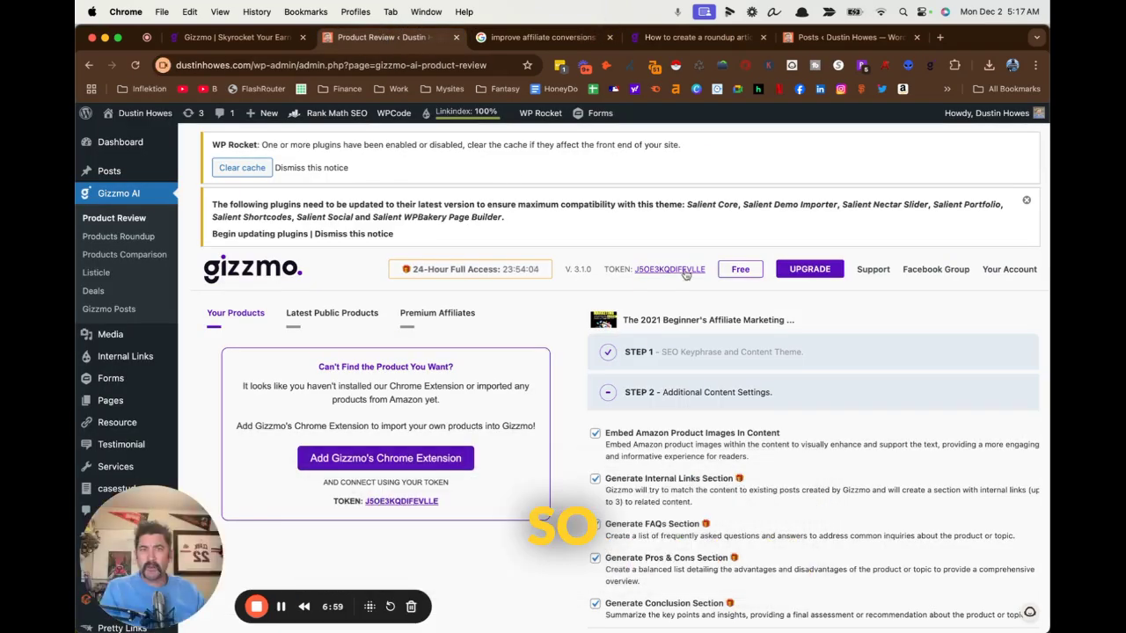
{"action": "double_click", "coordinate": [682, 270]}
{"action": "left_click", "coordinate": [518, 38]}
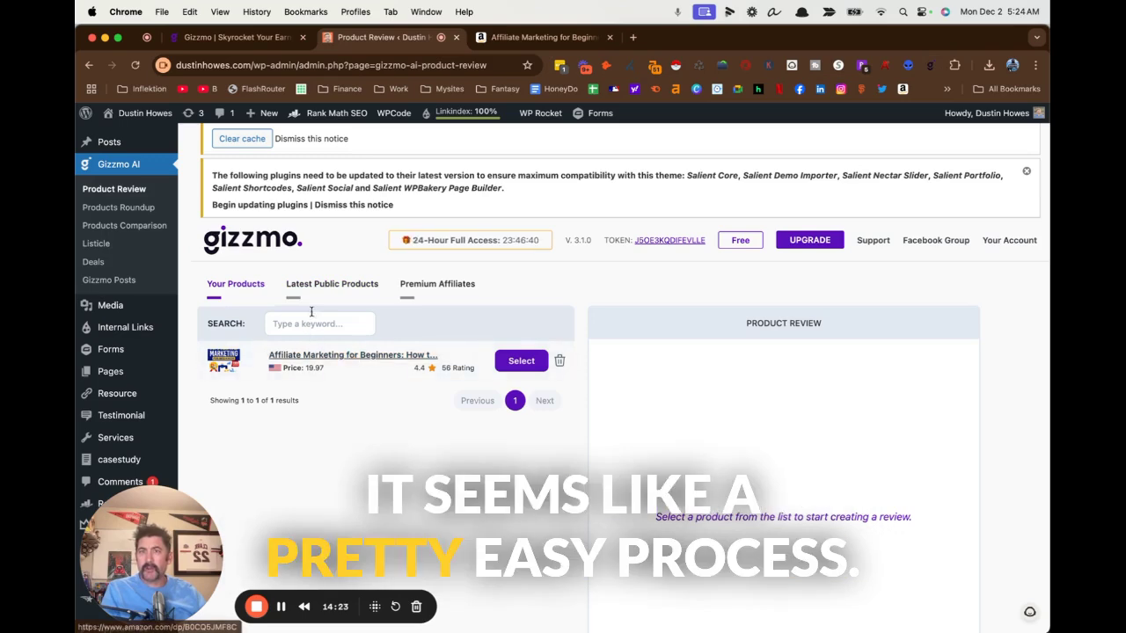
Switch to Amazon, return to the "affiliate marketing" search results and open the book Affiliate Marketing For Dummies
{"action": "left_click", "coordinate": [537, 37]}
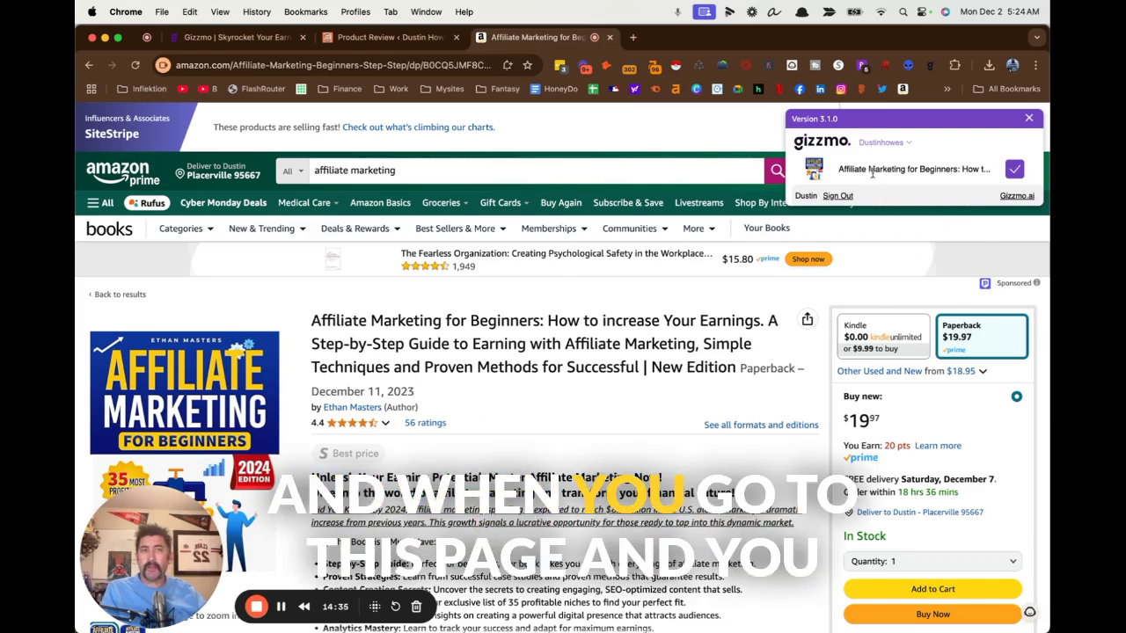
{"action": "left_click", "coordinate": [90, 66]}
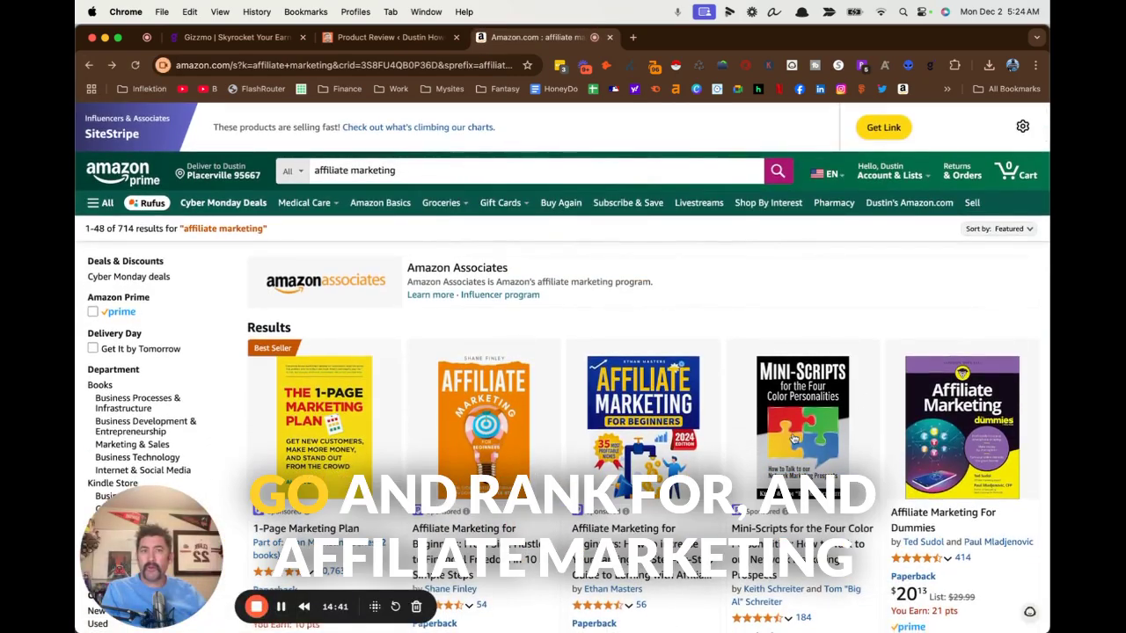
{"action": "scroll", "coordinate": [879, 369], "scroll_direction": "down", "scroll_amount": 2}
{"action": "left_click", "coordinate": [947, 309]}
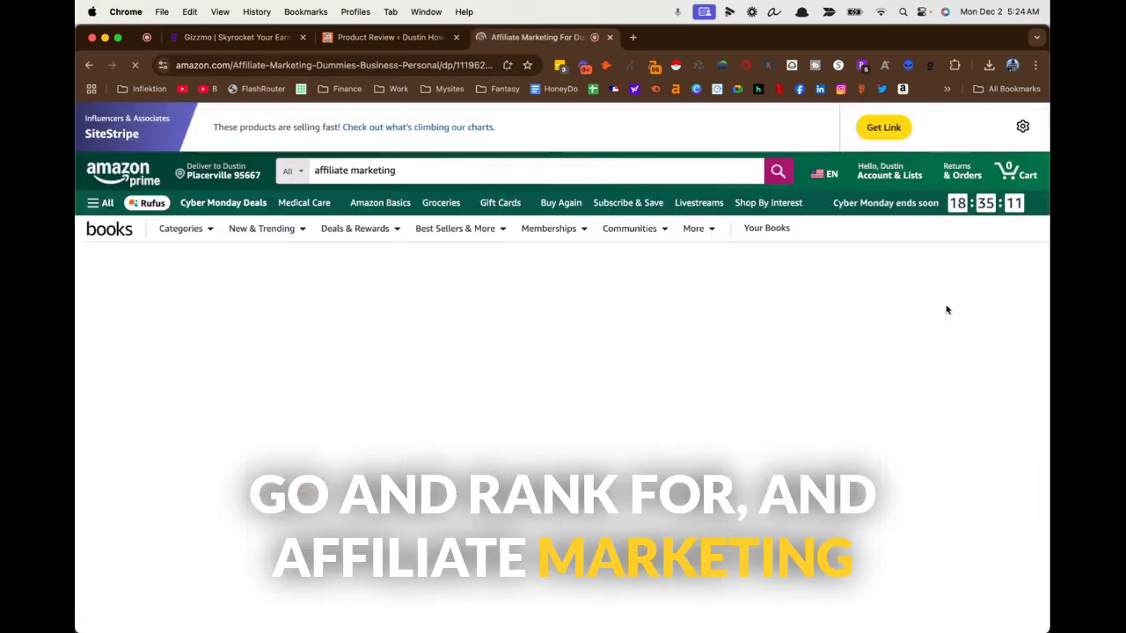
Try to import Affiliate Marketing For Dummies into Gizzmo with the browser extension
{"action": "left_click", "coordinate": [930, 65]}
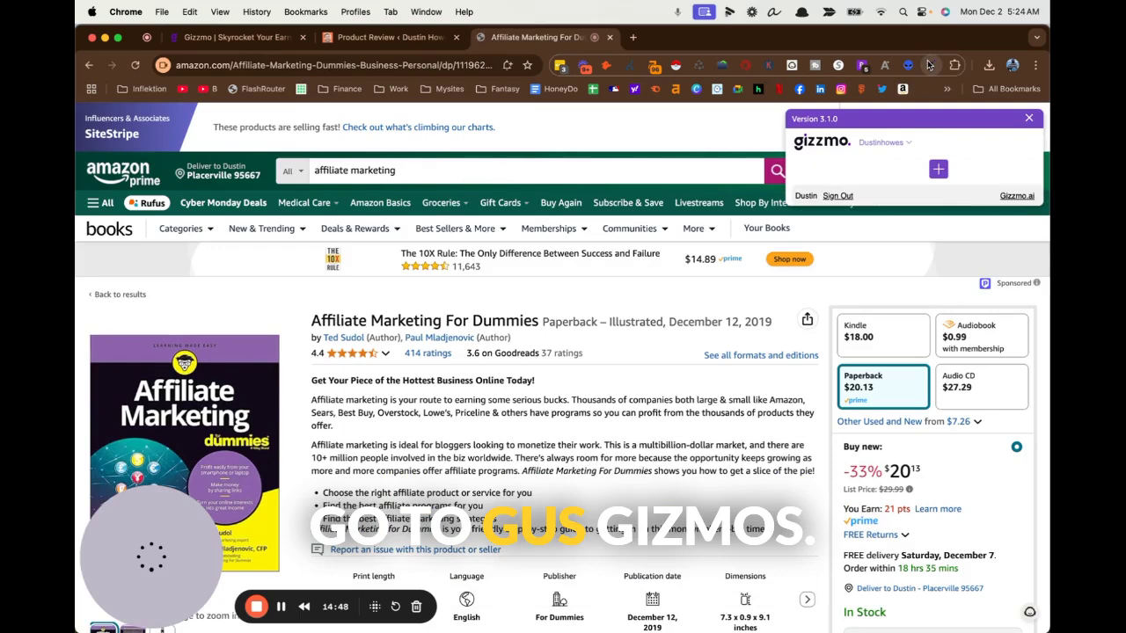
{"action": "left_click", "coordinate": [939, 170]}
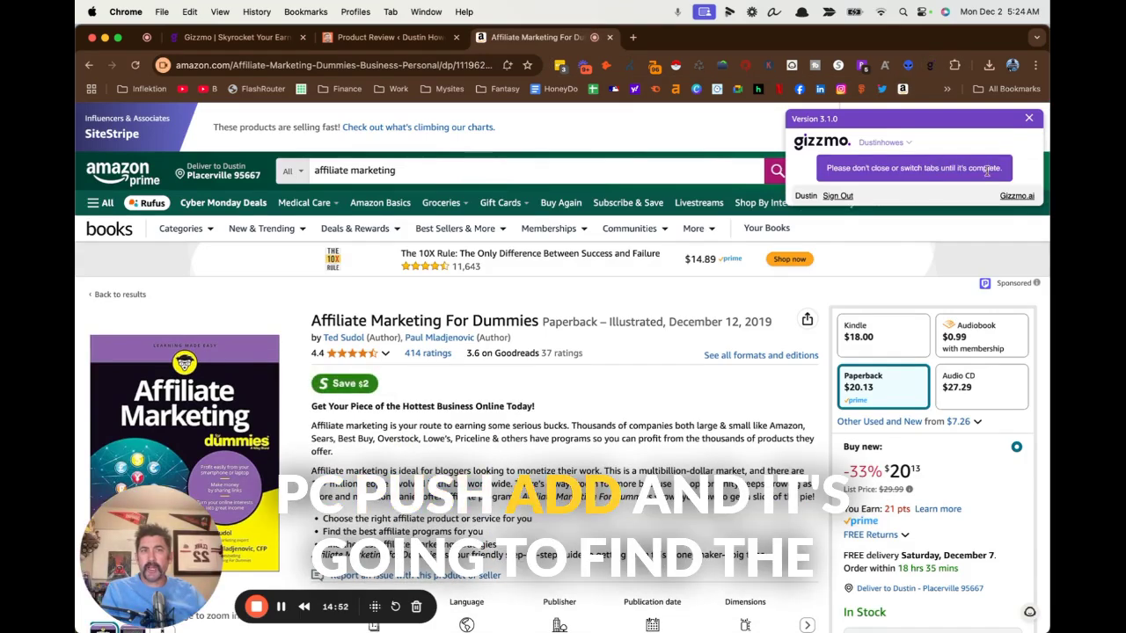
{"action": "scroll", "coordinate": [830, 280], "scroll_direction": "down", "scroll_amount": 5}
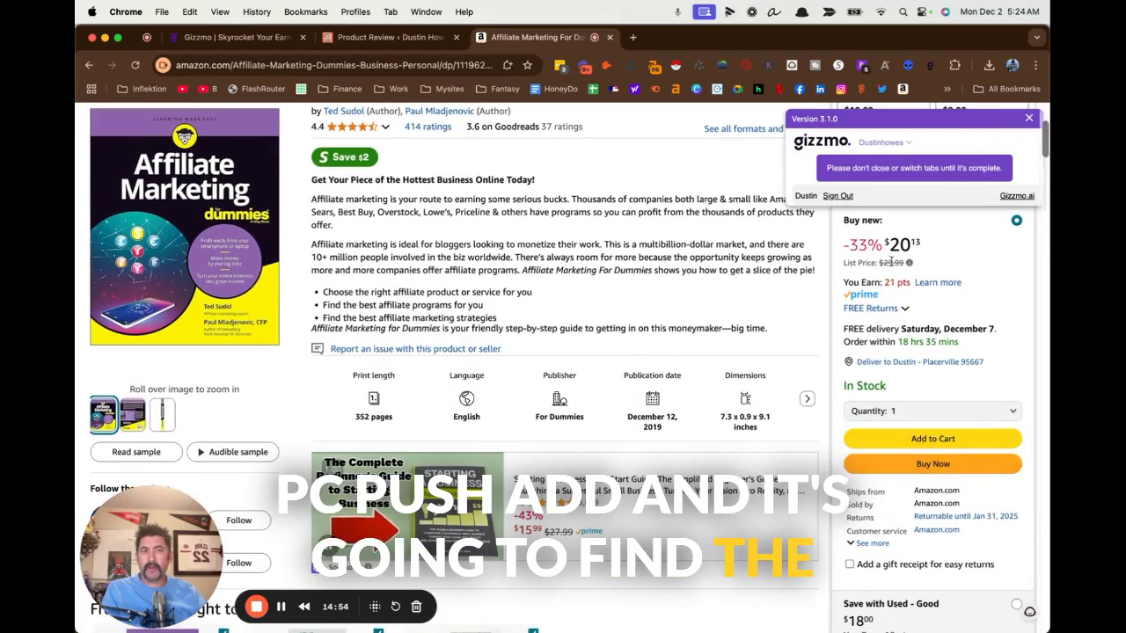
{"action": "scroll", "coordinate": [829, 279], "scroll_direction": "up", "scroll_amount": 5}
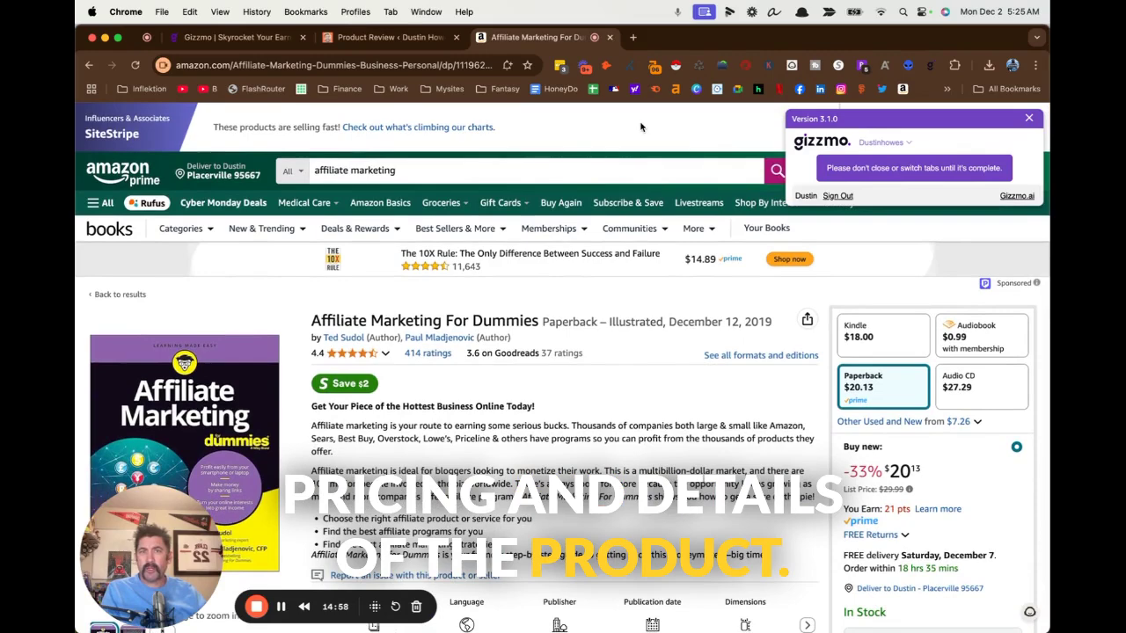
Reload the Amazon book page and add Affiliate Marketing For Dummies to Gizzmo with the browser extension
{"action": "key", "text": "super+r"}
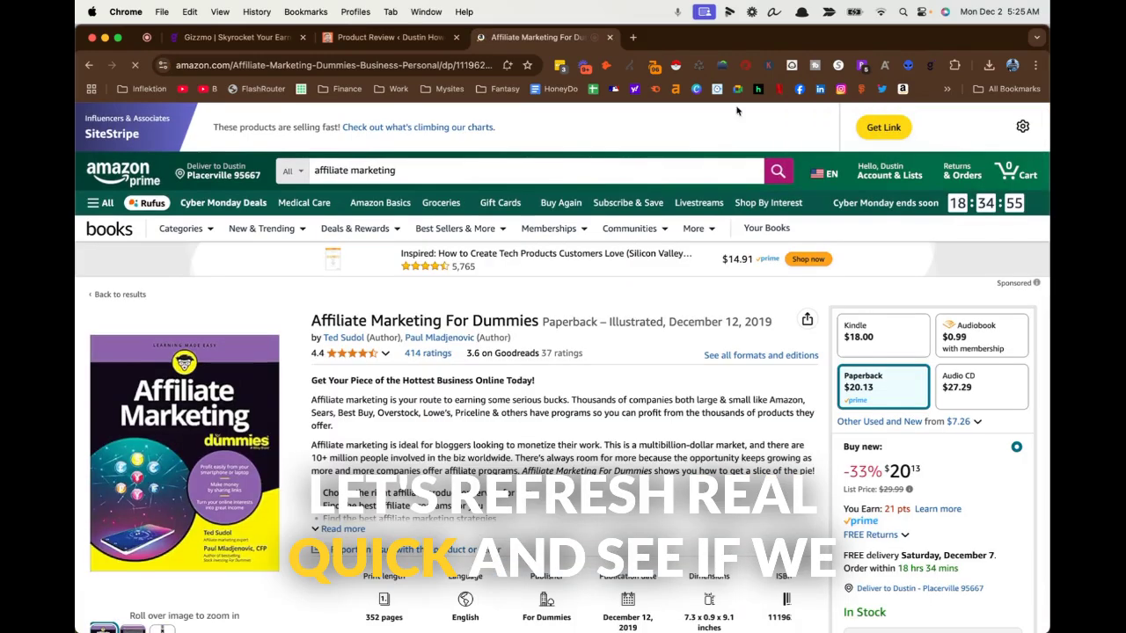
{"action": "left_click", "coordinate": [927, 67]}
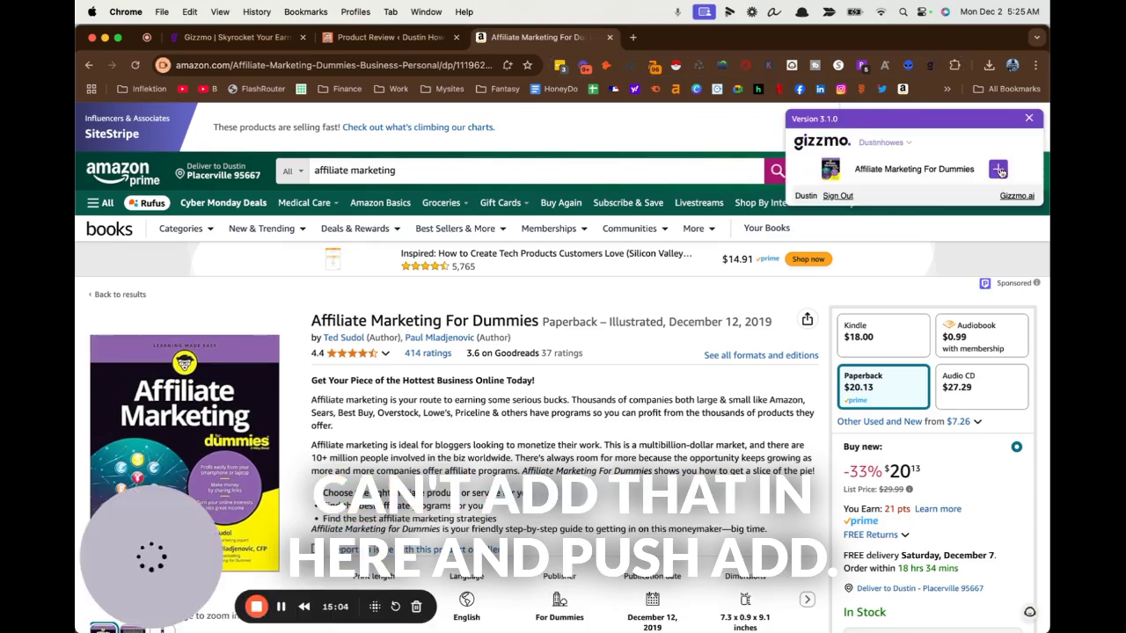
{"action": "left_click", "coordinate": [999, 170]}
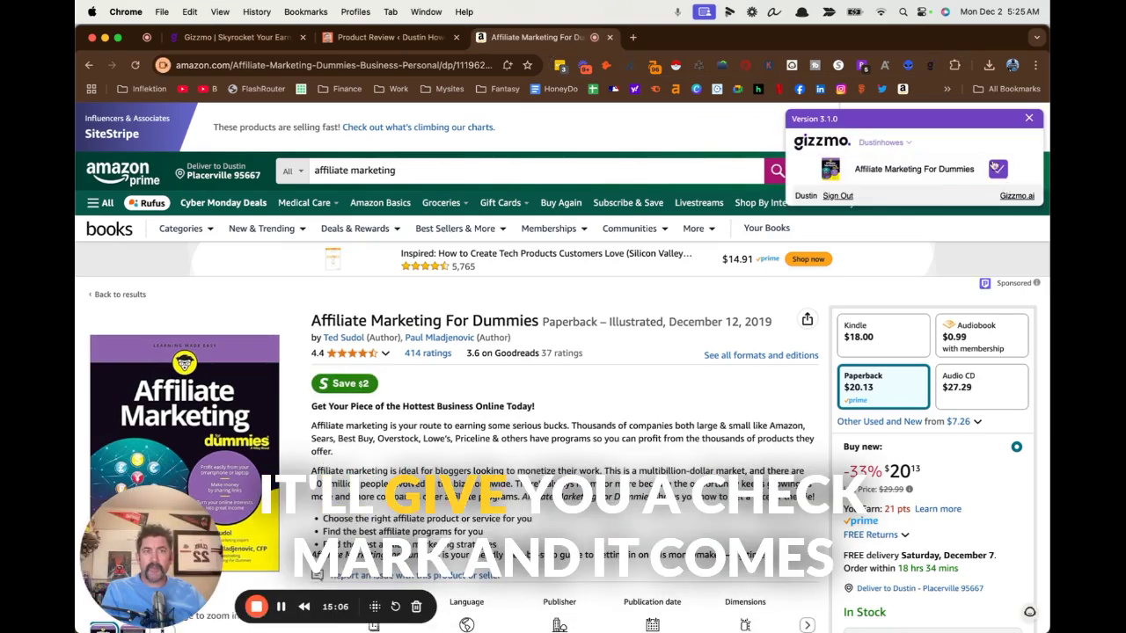
Return to the Gizzmo product review page in WordPress and search the latest public products for "affiliate"
{"action": "left_click", "coordinate": [384, 38]}
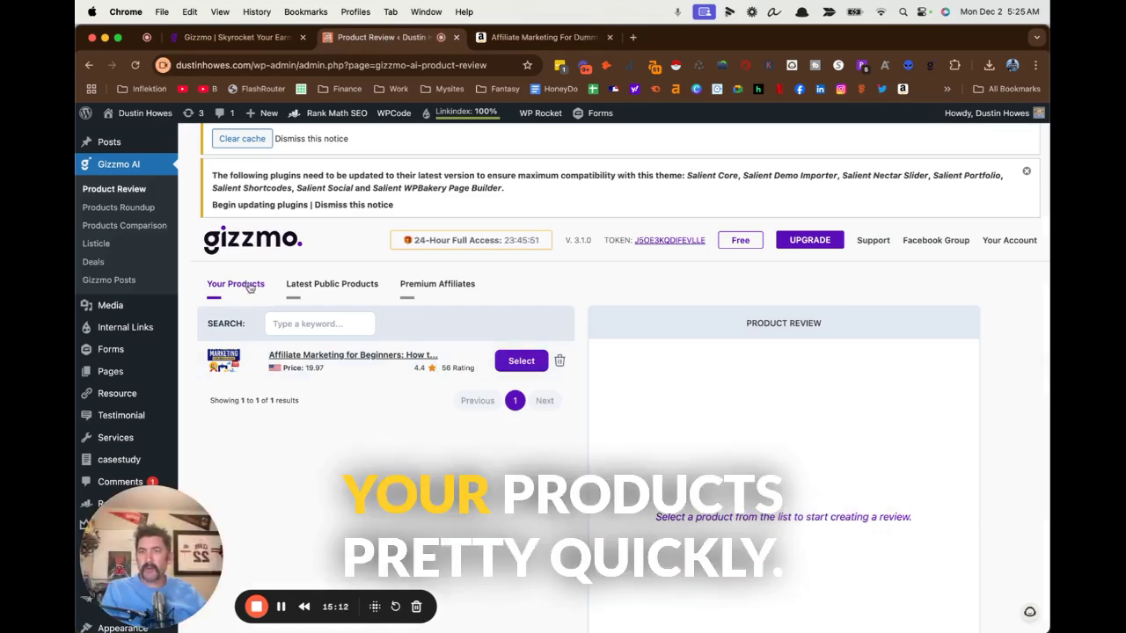
{"action": "left_click", "coordinate": [330, 288]}
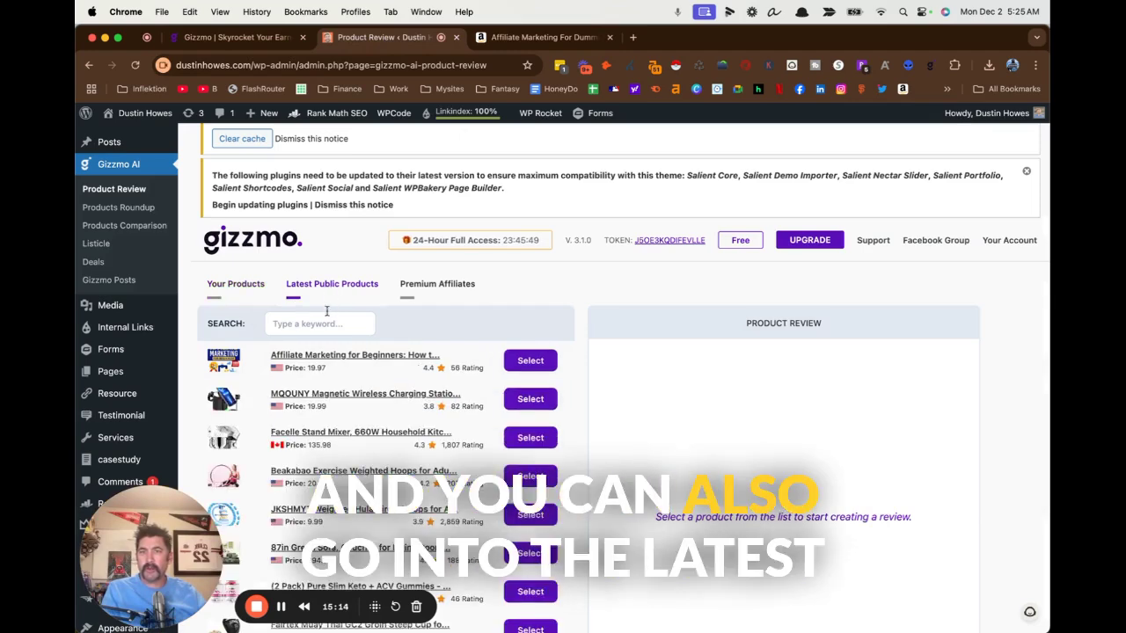
{"action": "left_click", "coordinate": [323, 320]}
{"action": "type", "text": "affiliate"}
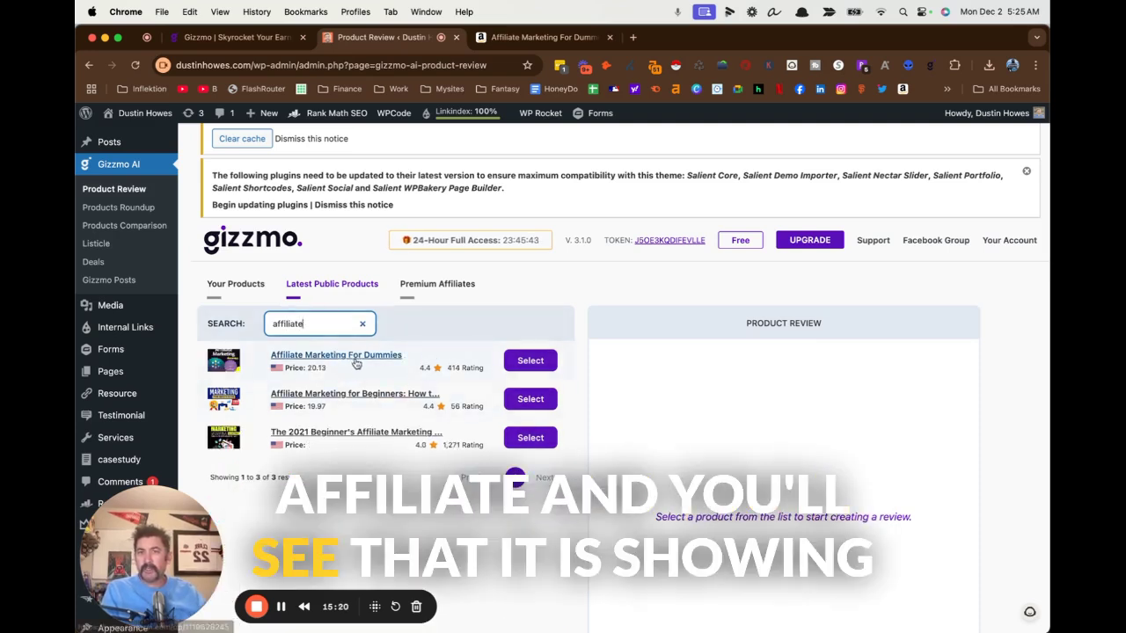
Select Affiliate Marketing for Beginners from the user's own products for the review and enter an SEO keyphrase starting with "Affiliate marketing beg"
{"action": "left_click", "coordinate": [248, 283]}
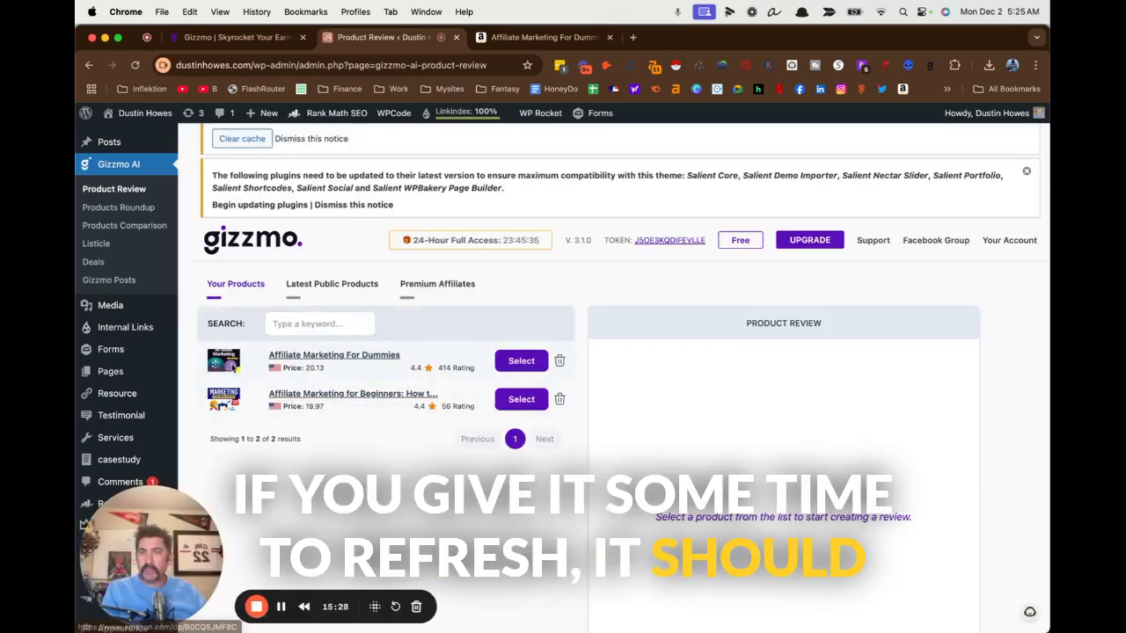
{"action": "left_click", "coordinate": [517, 368]}
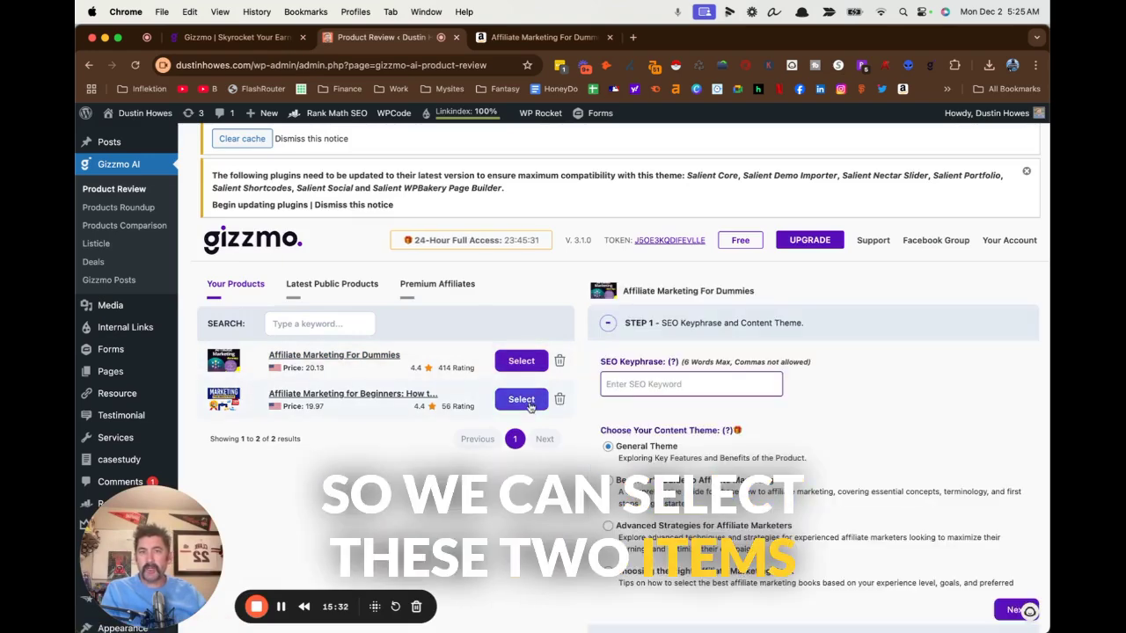
{"action": "left_click", "coordinate": [528, 403]}
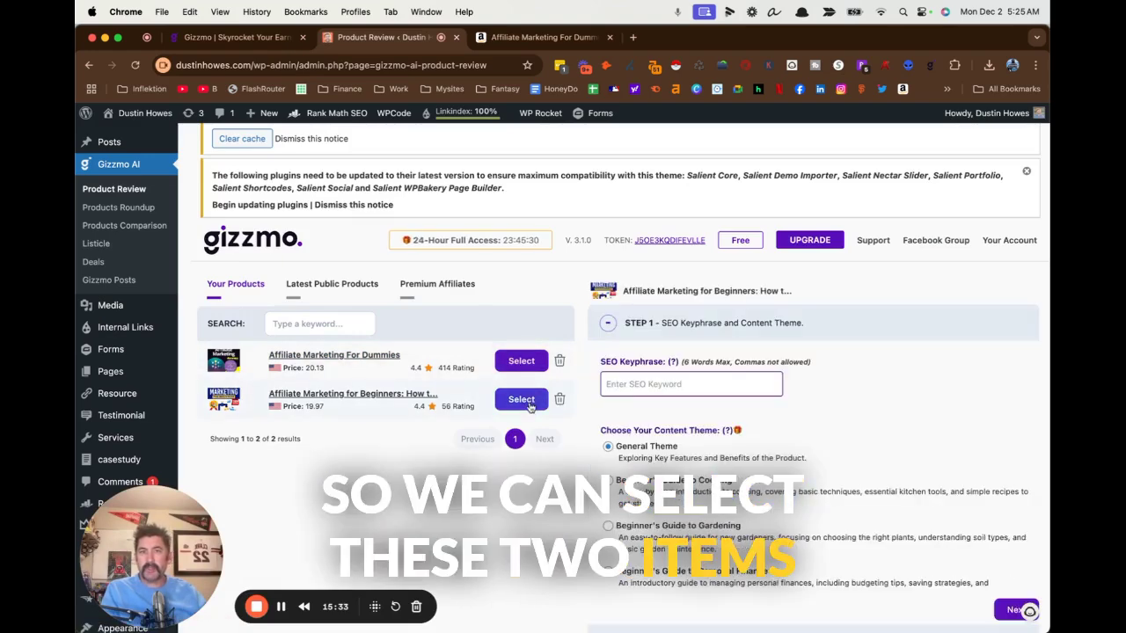
{"action": "left_click", "coordinate": [677, 385]}
{"action": "type", "text": "Affiliate "}
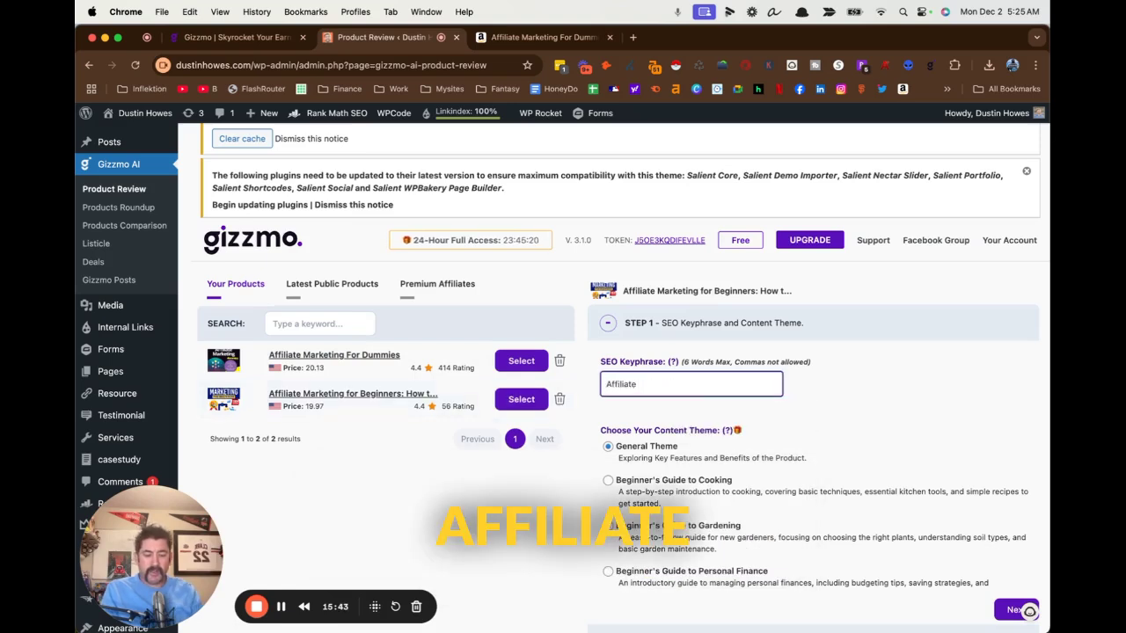
{"action": "type", "text": "marketing beg"}
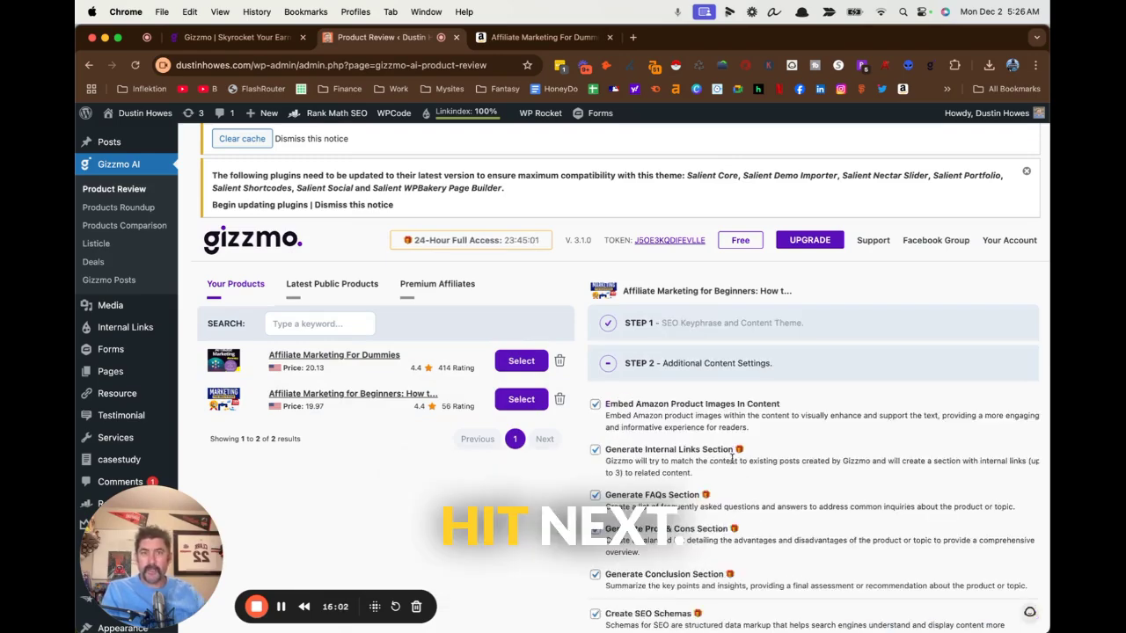
Accept the additional content settings with all options enabled and continue to the monetization and affiliate settings
{"action": "scroll", "coordinate": [732, 458], "scroll_direction": "down", "scroll_amount": 2}
{"action": "scroll", "coordinate": [732, 457], "scroll_direction": "down", "scroll_amount": 4}
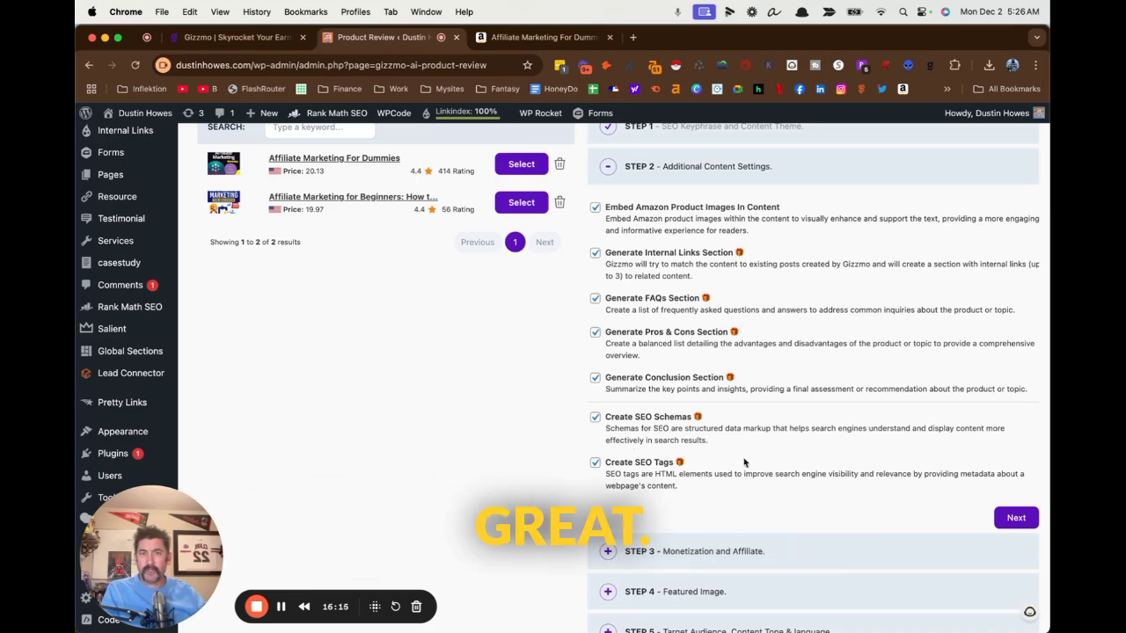
{"action": "left_click", "coordinate": [1017, 518]}
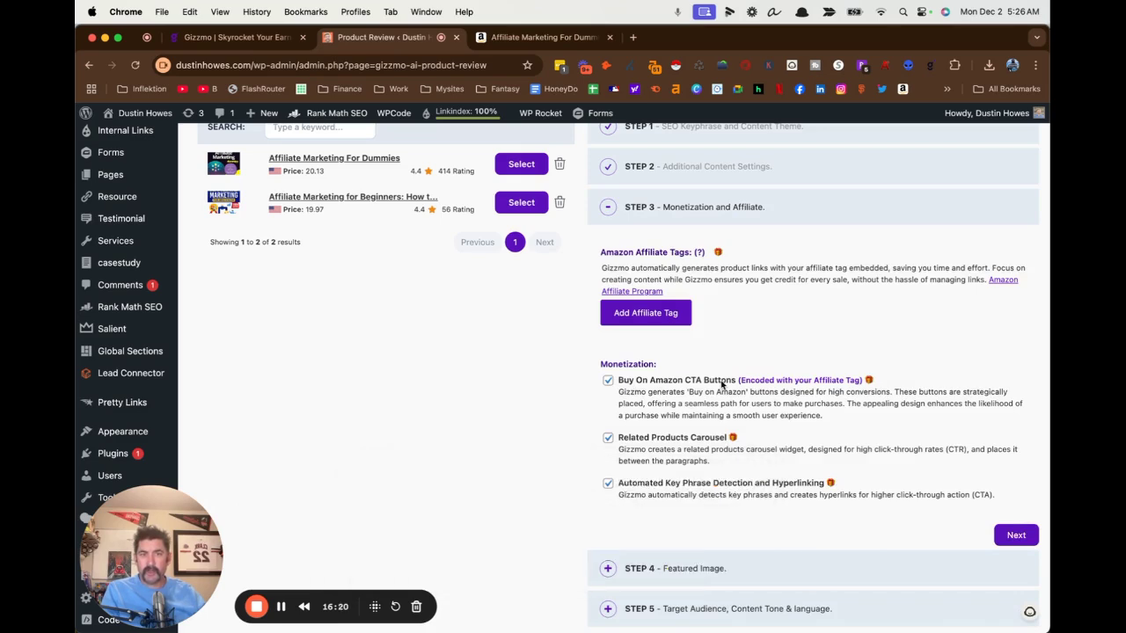
Open the form for adding an Amazon affiliate tag and switch to the Amazon book page to request its associate link
{"action": "left_click", "coordinate": [646, 312]}
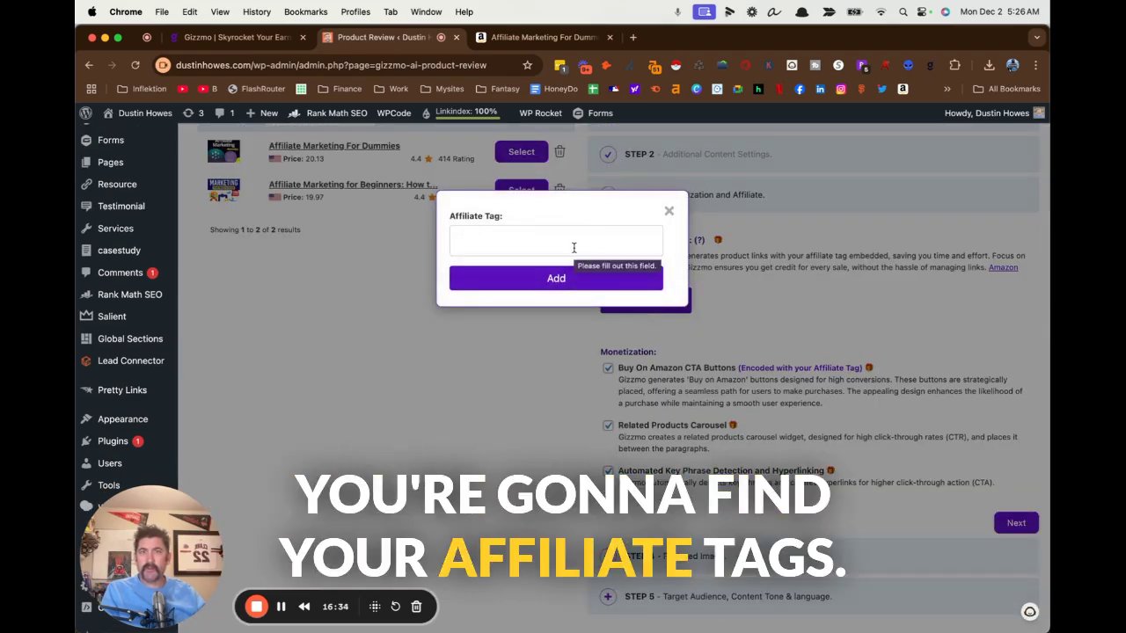
{"action": "left_click", "coordinate": [550, 40]}
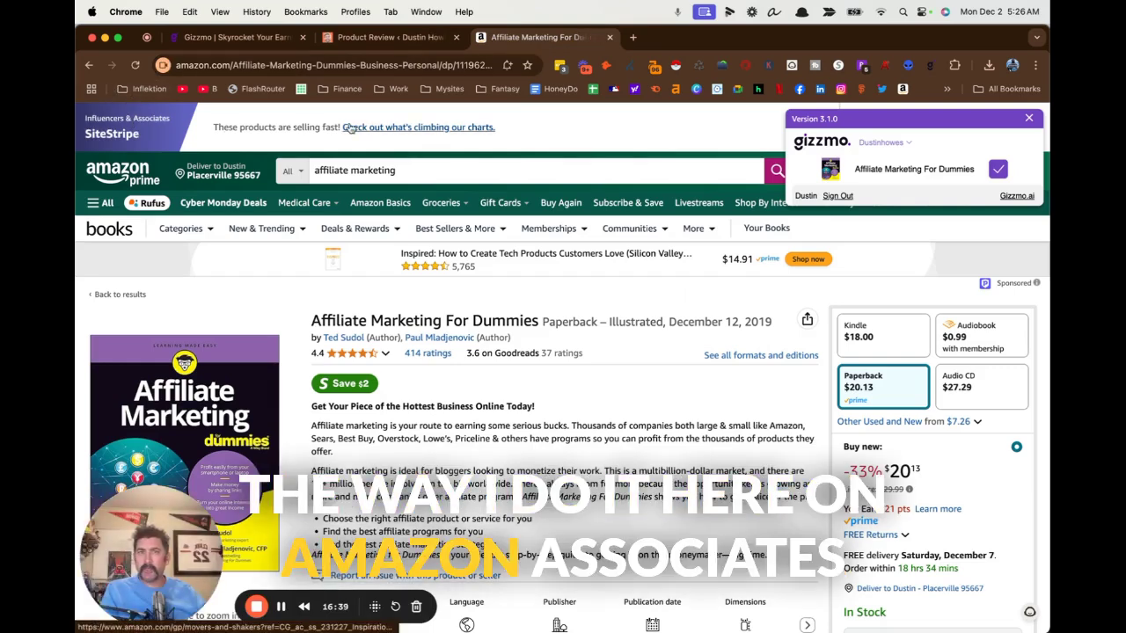
{"action": "left_click", "coordinate": [1029, 119]}
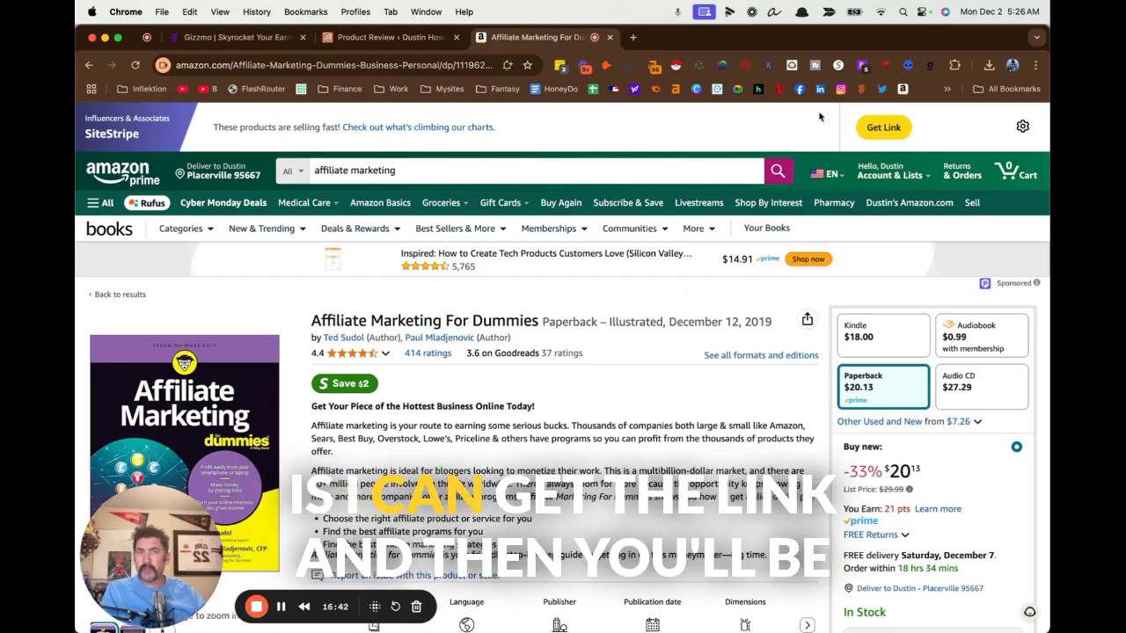
{"action": "left_click", "coordinate": [883, 127]}
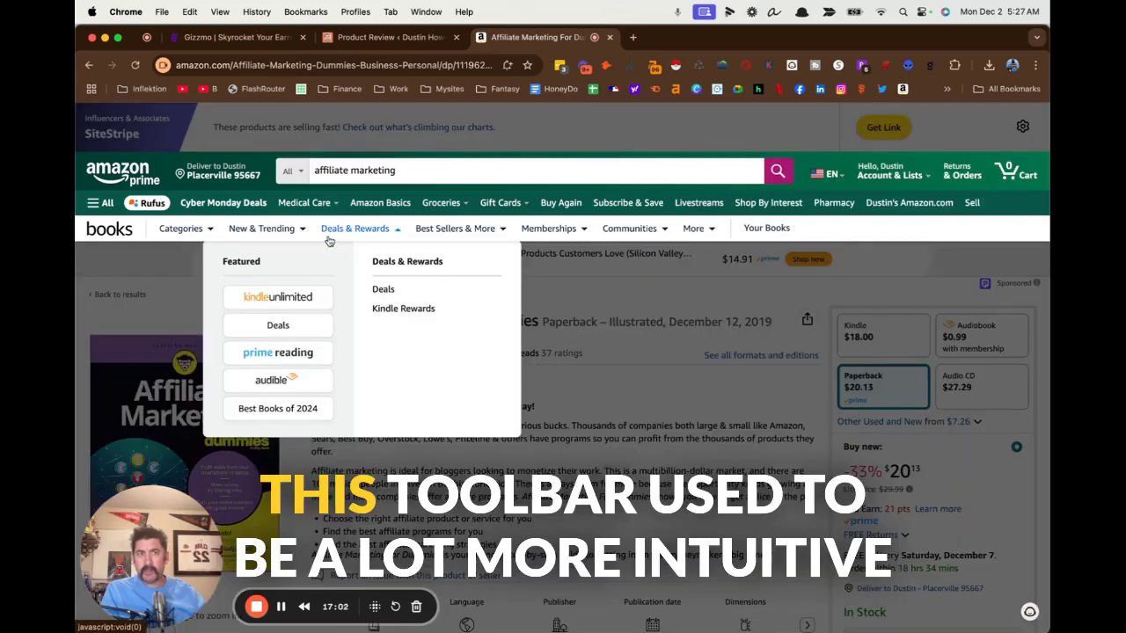
{"action": "scroll", "coordinate": [328, 251], "scroll_direction": "down", "scroll_amount": 1}
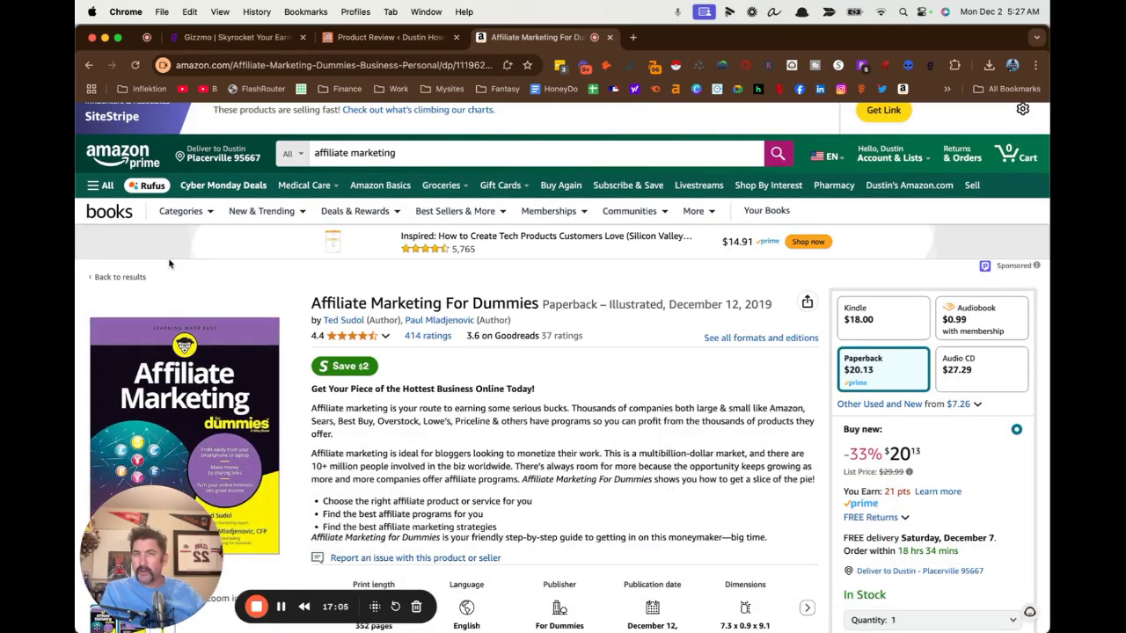
{"action": "scroll", "coordinate": [170, 264], "scroll_direction": "down", "scroll_amount": 1}
{"action": "scroll", "coordinate": [169, 264], "scroll_direction": "down", "scroll_amount": 3}
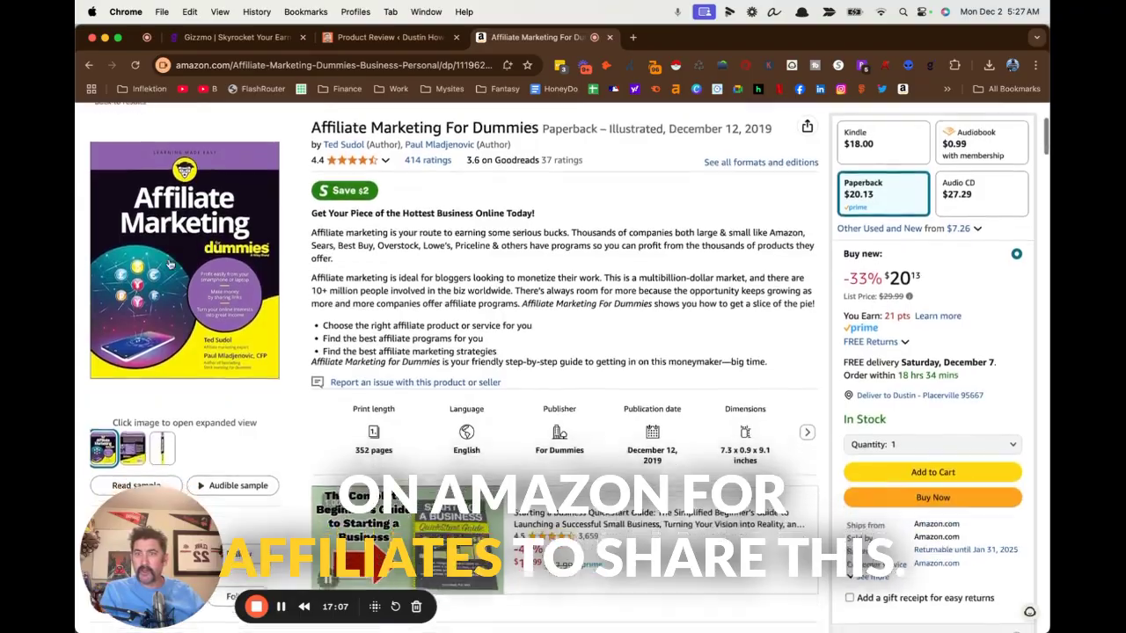
{"action": "scroll", "coordinate": [170, 264], "scroll_direction": "up", "scroll_amount": 5}
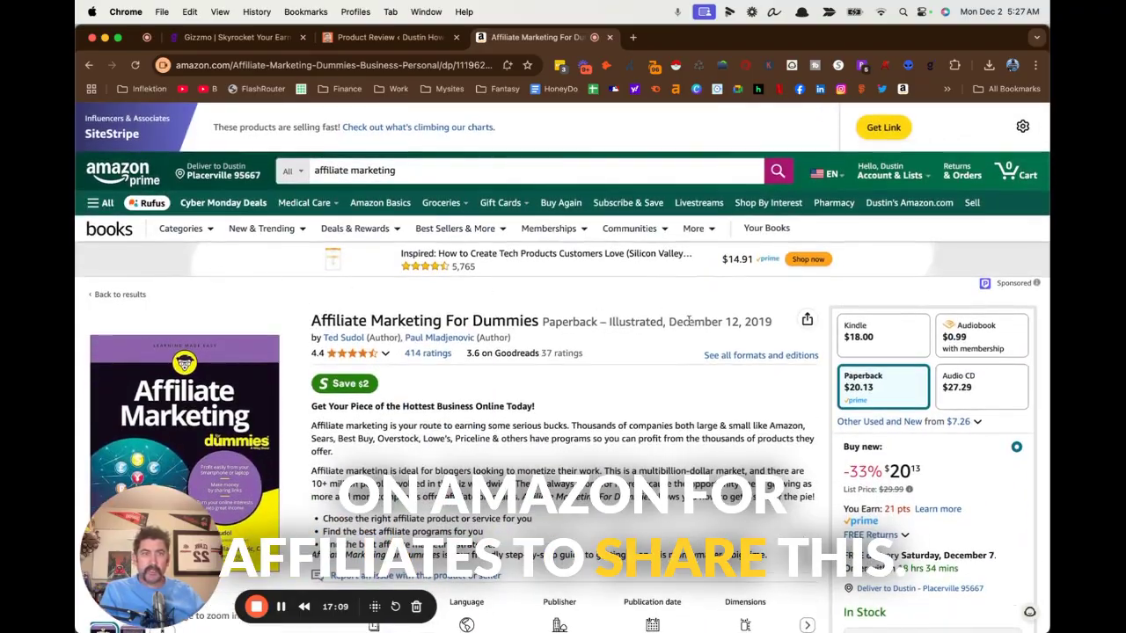
{"action": "scroll", "coordinate": [690, 324], "scroll_direction": "down", "scroll_amount": 8}
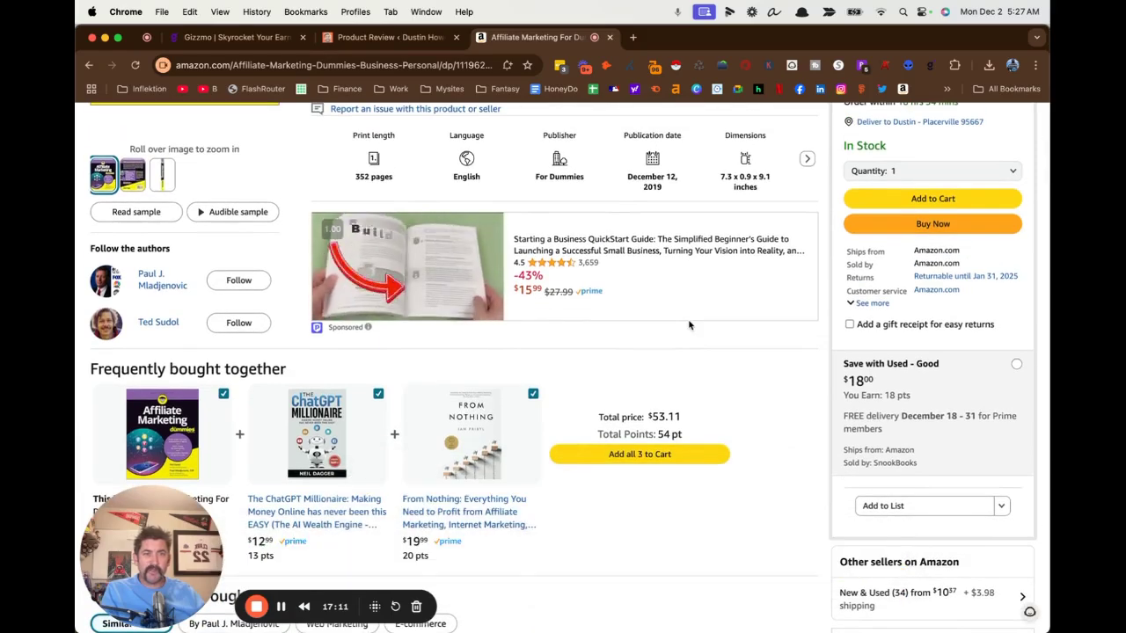
{"action": "scroll", "coordinate": [563, 305], "scroll_direction": "up", "scroll_amount": 10}
Generate the SiteStripe text link for the book as a full link and try to enlarge its box
{"action": "left_click", "coordinate": [882, 132]}
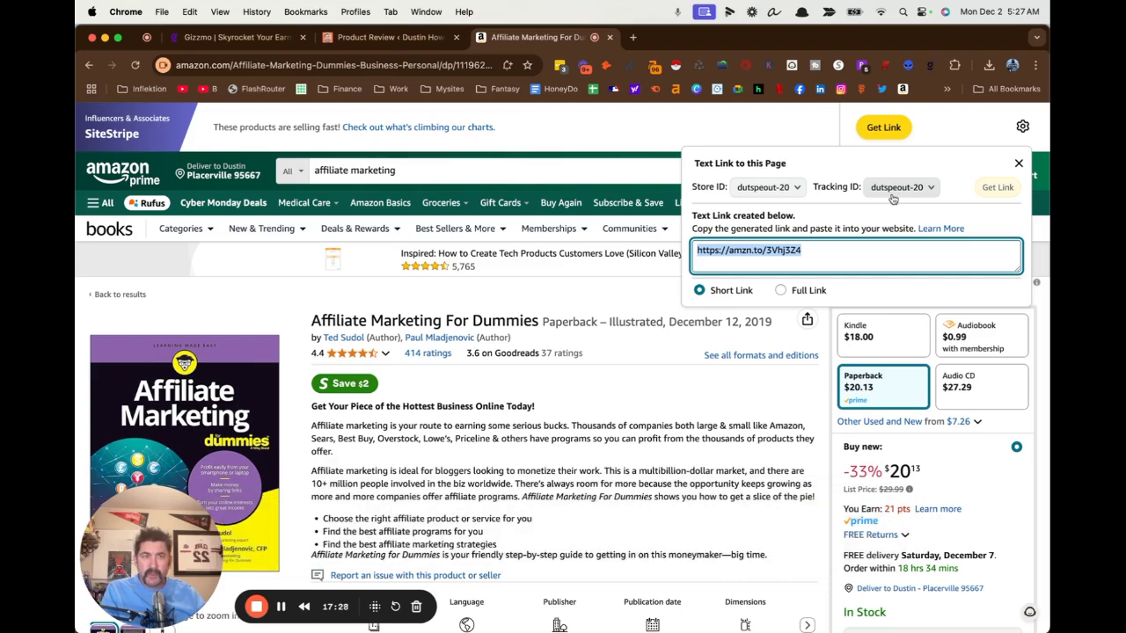
{"action": "left_click", "coordinate": [780, 289]}
{"action": "scroll", "coordinate": [912, 260], "scroll_direction": "down", "scroll_amount": 3}
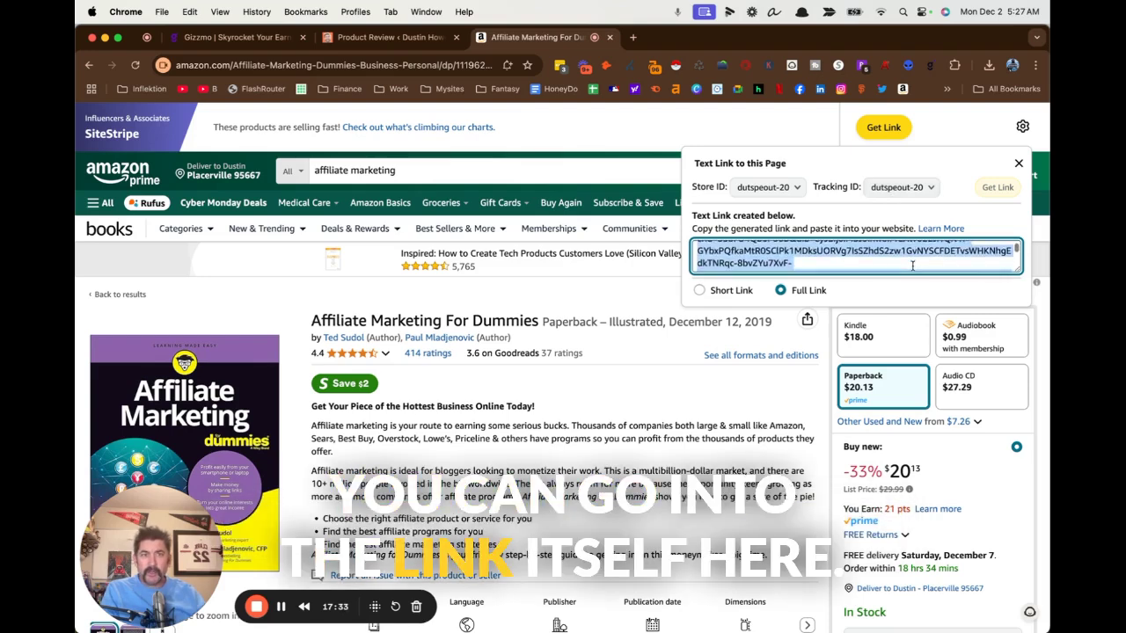
{"action": "left_click", "coordinate": [1027, 303]}
{"action": "key", "text": "super+a"}
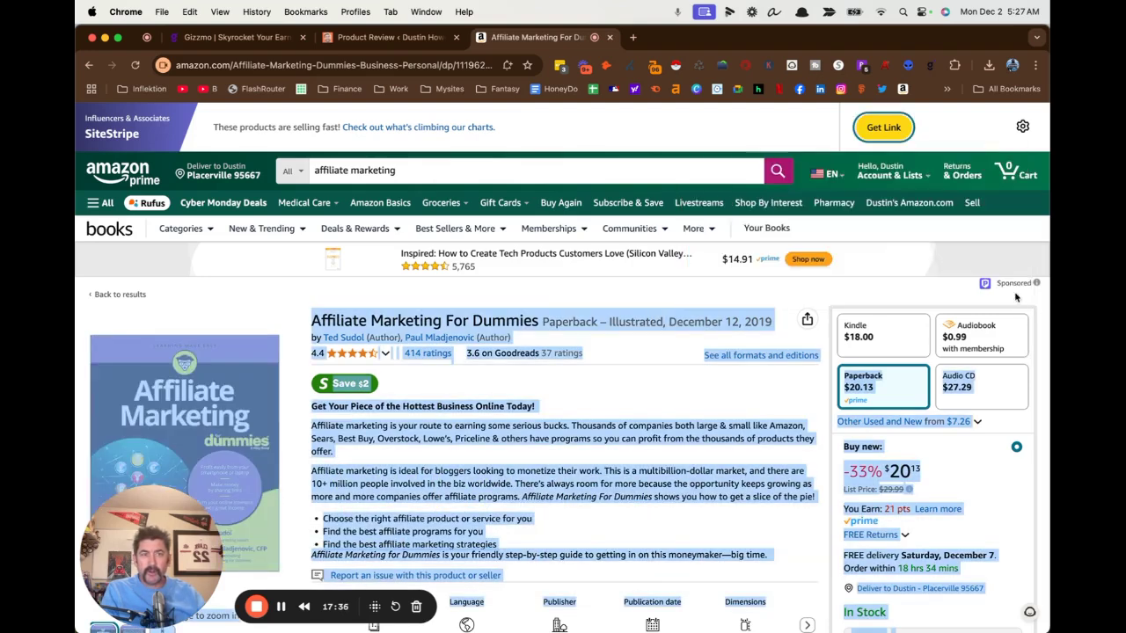
Regenerate the book's text link in full-link form and enlarge its box to look for the affiliate tag parameter
{"action": "left_click", "coordinate": [895, 127]}
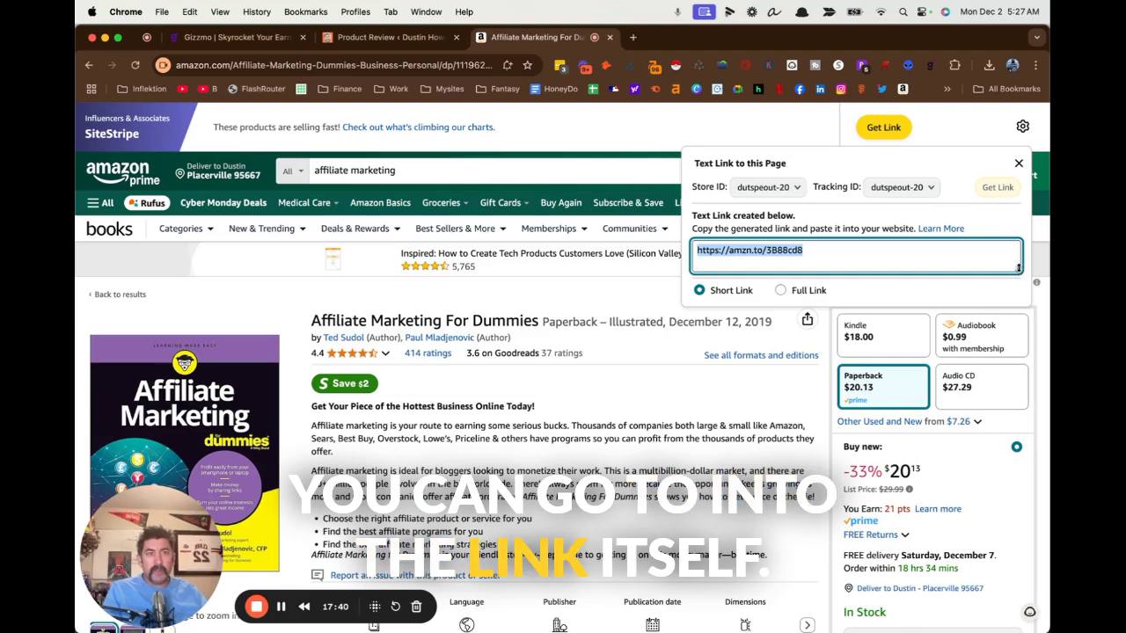
{"action": "left_click", "coordinate": [801, 289]}
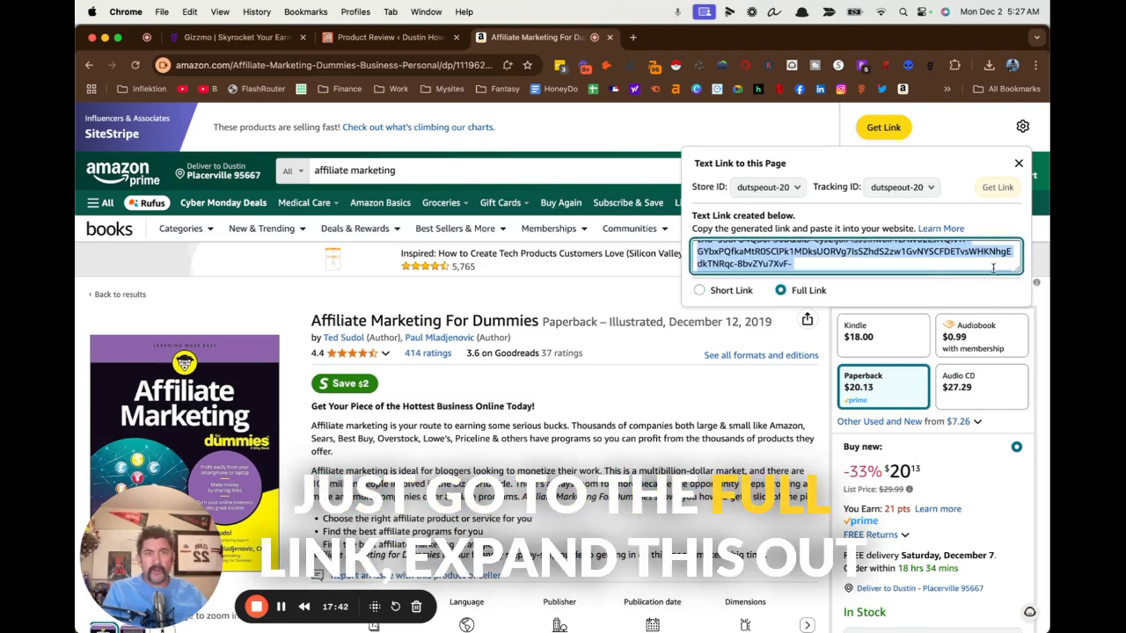
{"action": "left_click_drag", "start_coordinate": [1017, 270], "coordinate": [1017, 548]}
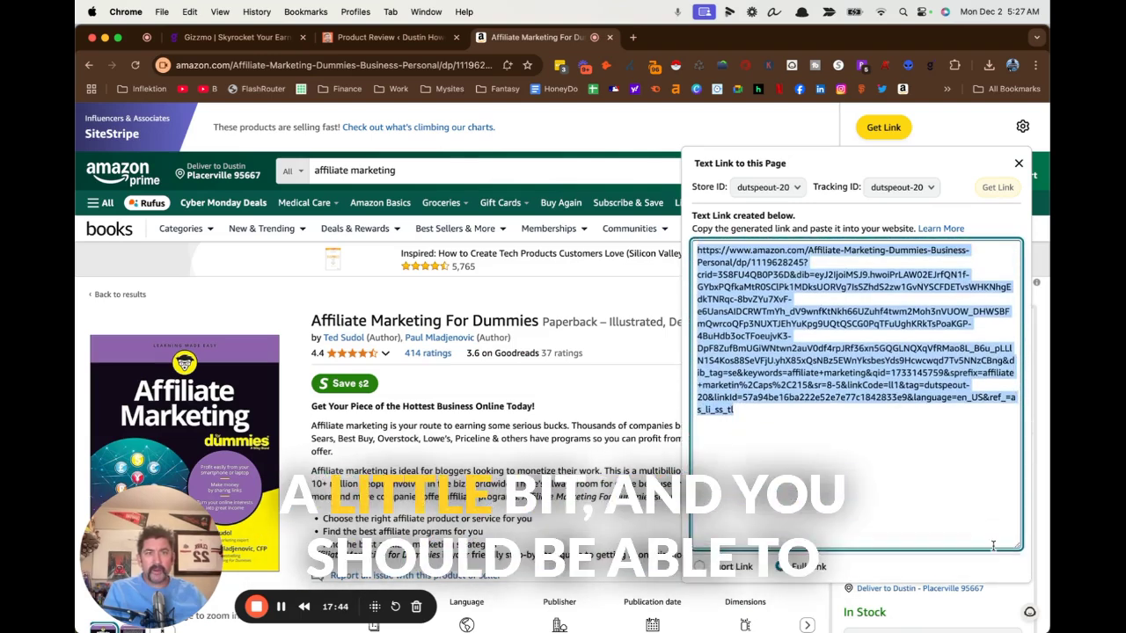
{"action": "left_click", "coordinate": [812, 441]}
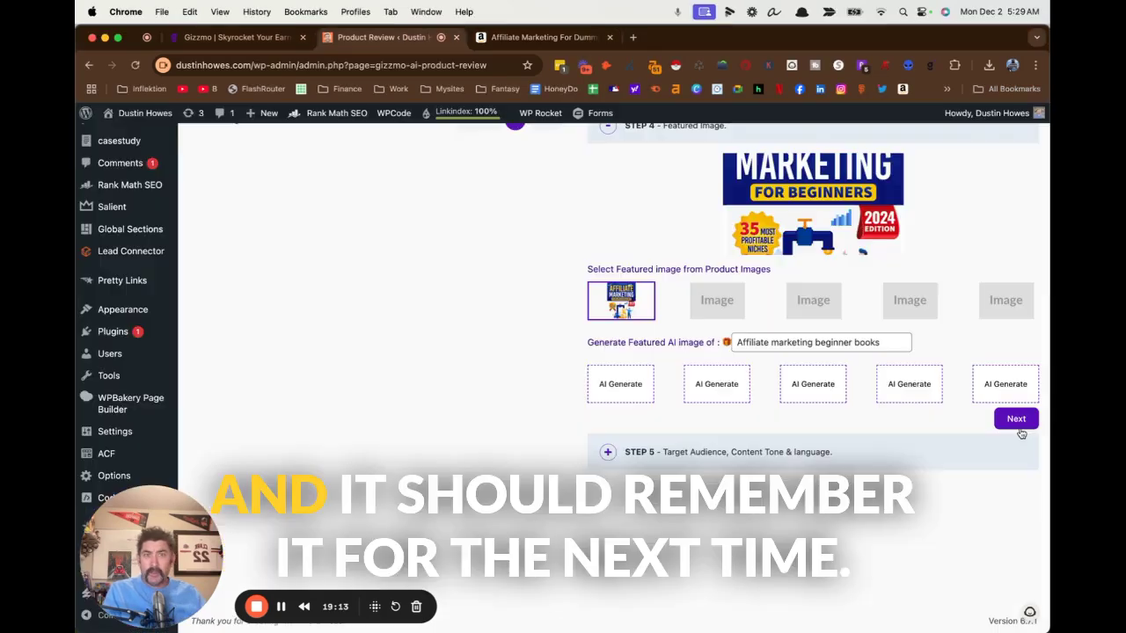
Generate AI featured images of "Affiliate marketing beginner books" for the review and continue to the audience, tone and language settings
{"action": "scroll", "coordinate": [716, 256], "scroll_direction": "up", "scroll_amount": 3}
{"action": "scroll", "coordinate": [715, 256], "scroll_direction": "up", "scroll_amount": 2}
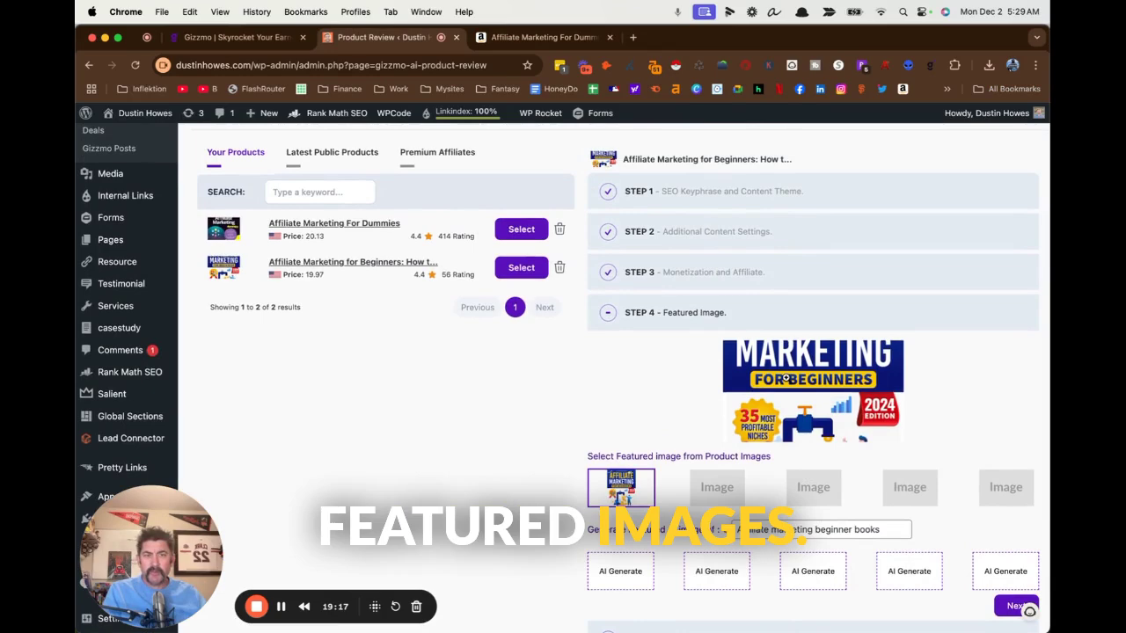
{"action": "scroll", "coordinate": [641, 407], "scroll_direction": "down", "scroll_amount": 4}
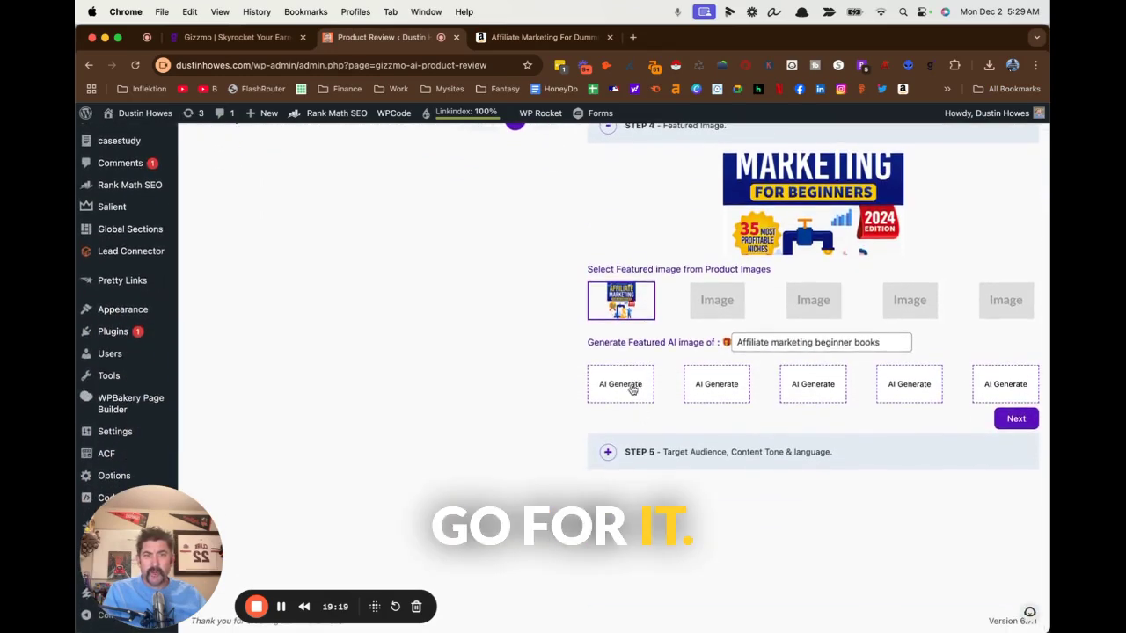
{"action": "left_click", "coordinate": [631, 389]}
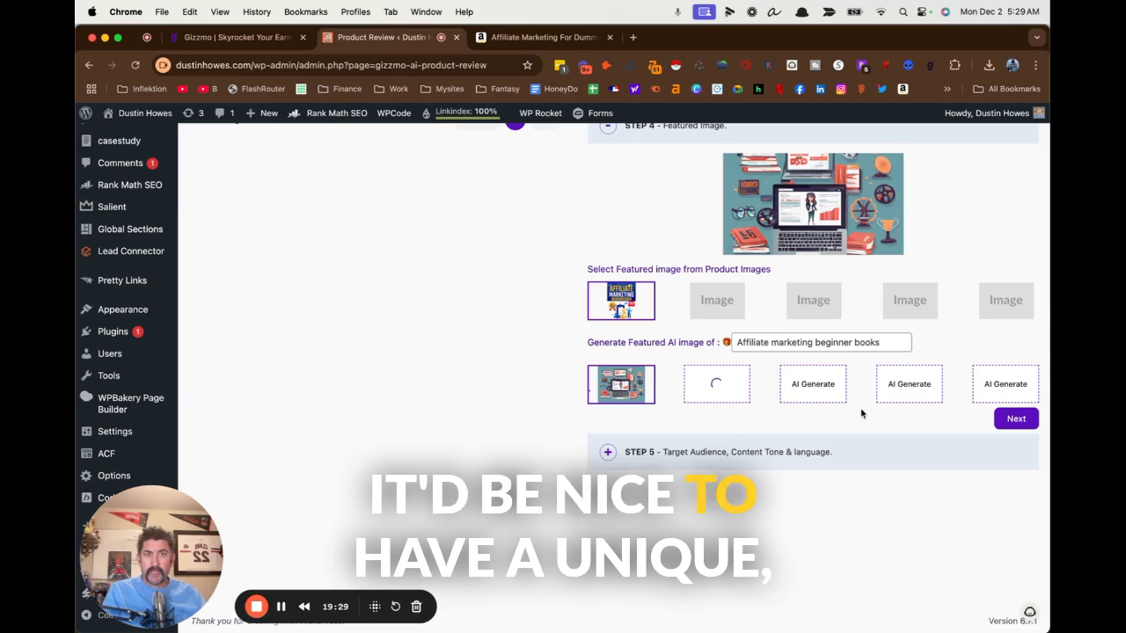
{"action": "scroll", "coordinate": [844, 413], "scroll_direction": "up", "scroll_amount": 3}
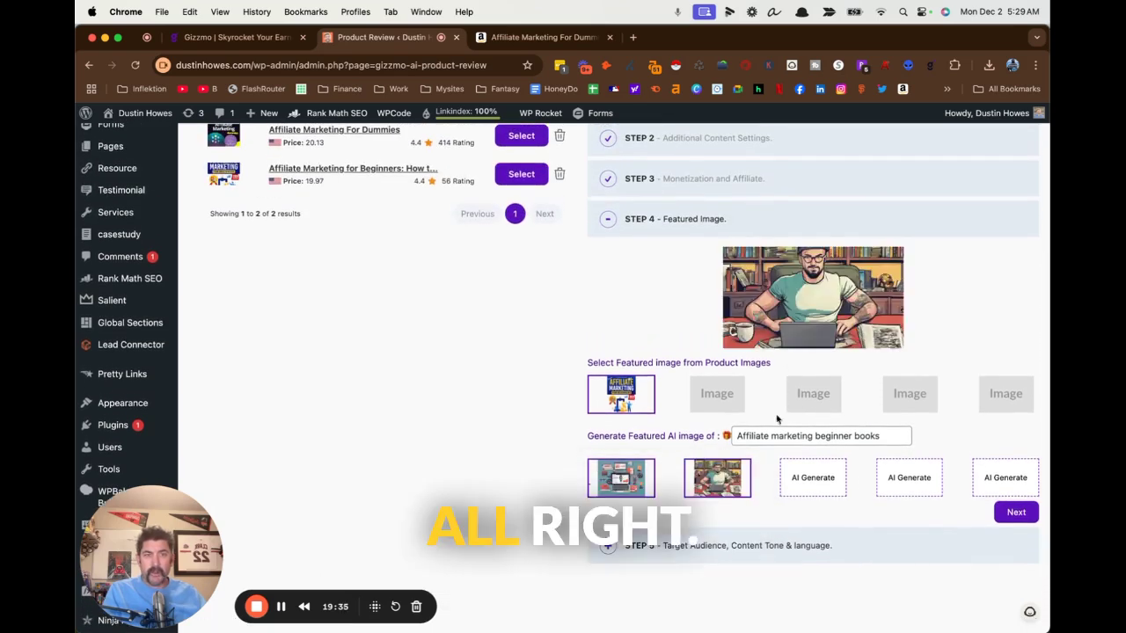
{"action": "left_click", "coordinate": [1015, 513]}
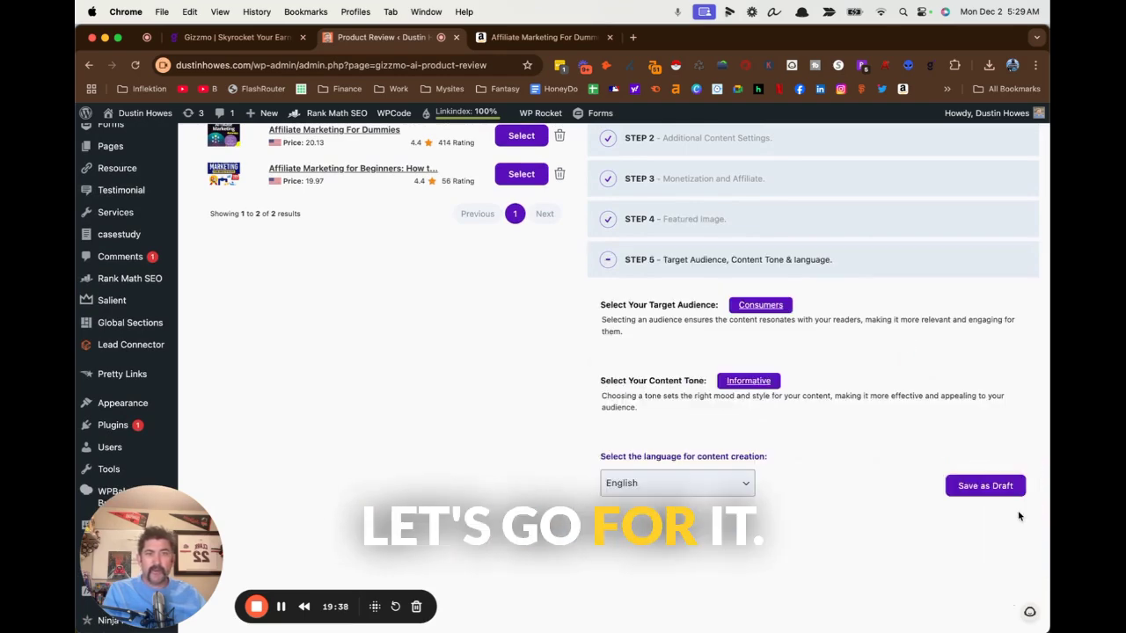
Set the review's target audience to Business Professionals
{"action": "left_click", "coordinate": [763, 306]}
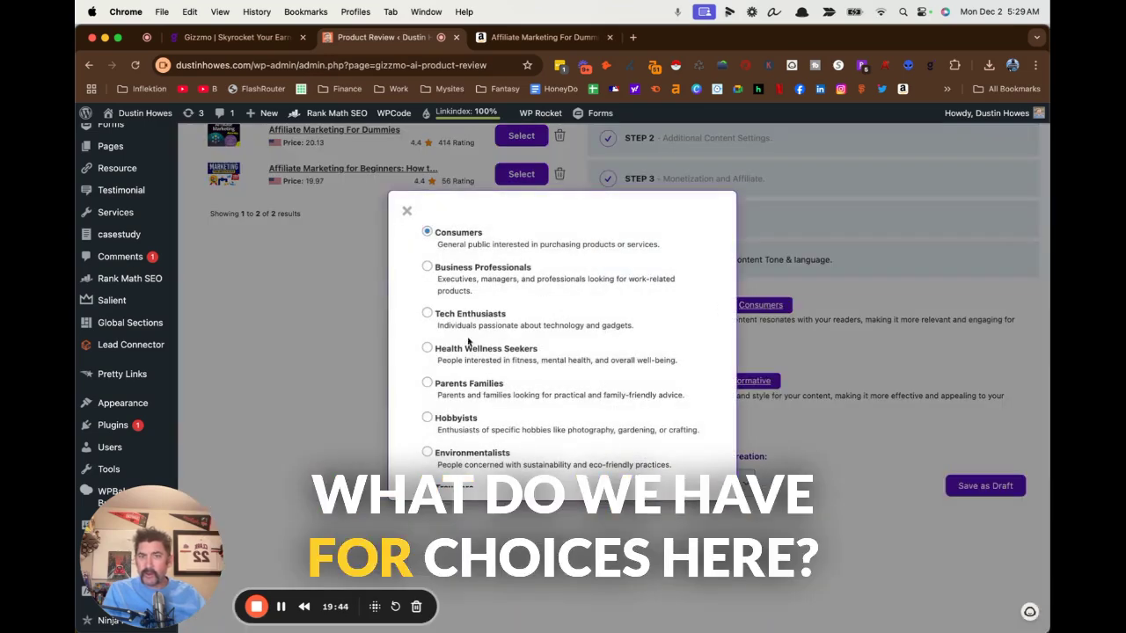
{"action": "scroll", "coordinate": [472, 355], "scroll_direction": "down", "scroll_amount": 3}
{"action": "scroll", "coordinate": [473, 355], "scroll_direction": "up", "scroll_amount": 2}
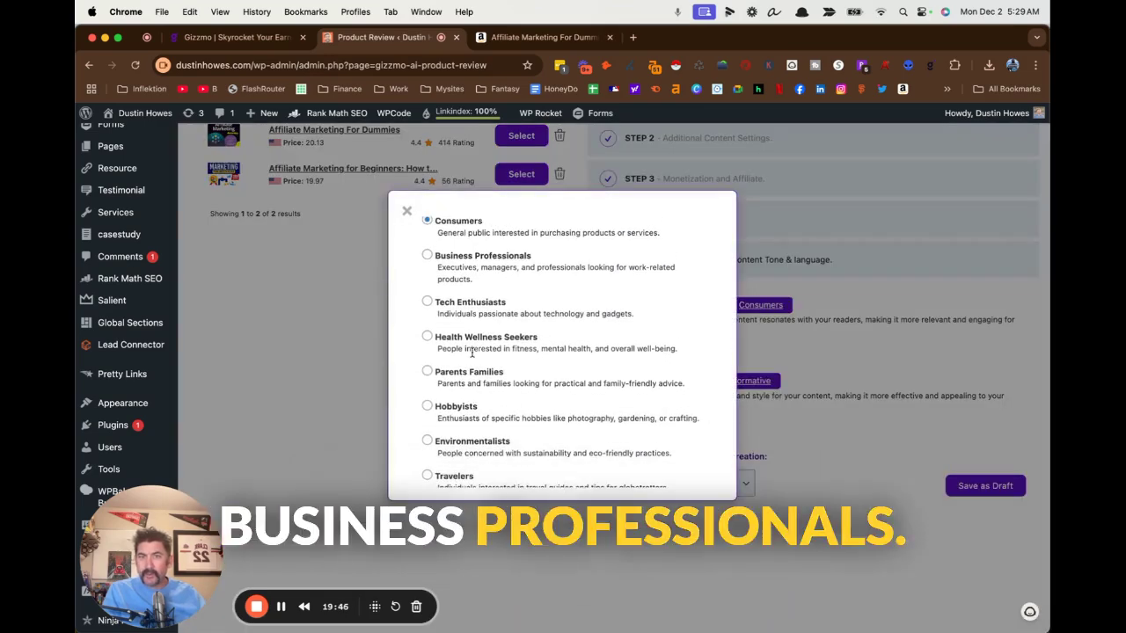
{"action": "left_click", "coordinate": [426, 255]}
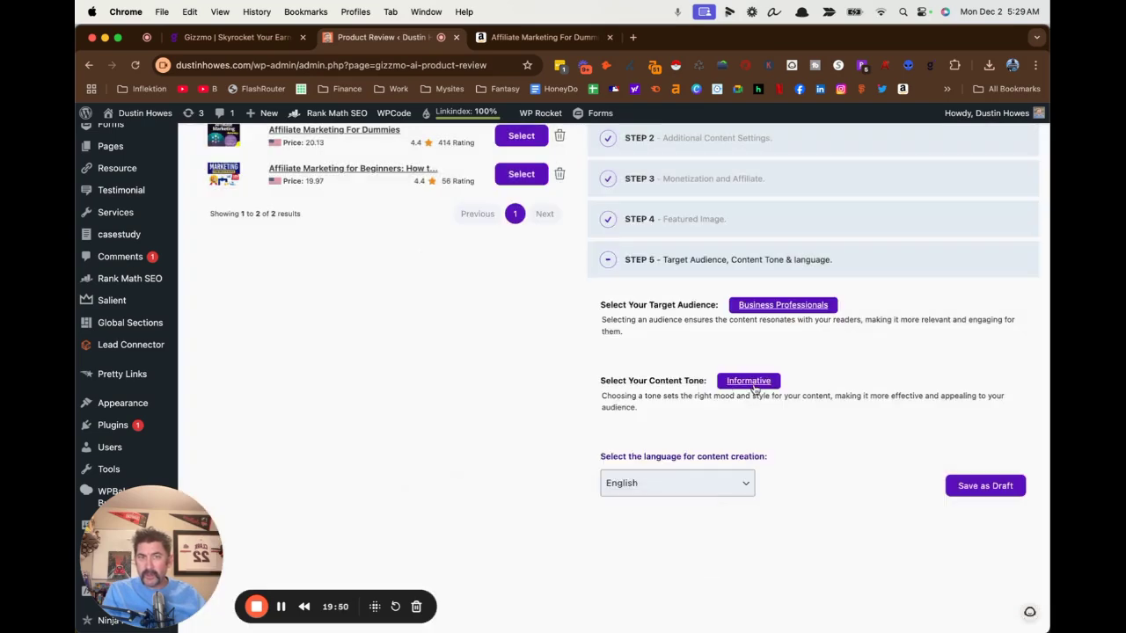
Review the content tone options and save the generated "Affiliate marketing beginner books" post as a draft
{"action": "left_click", "coordinate": [752, 386]}
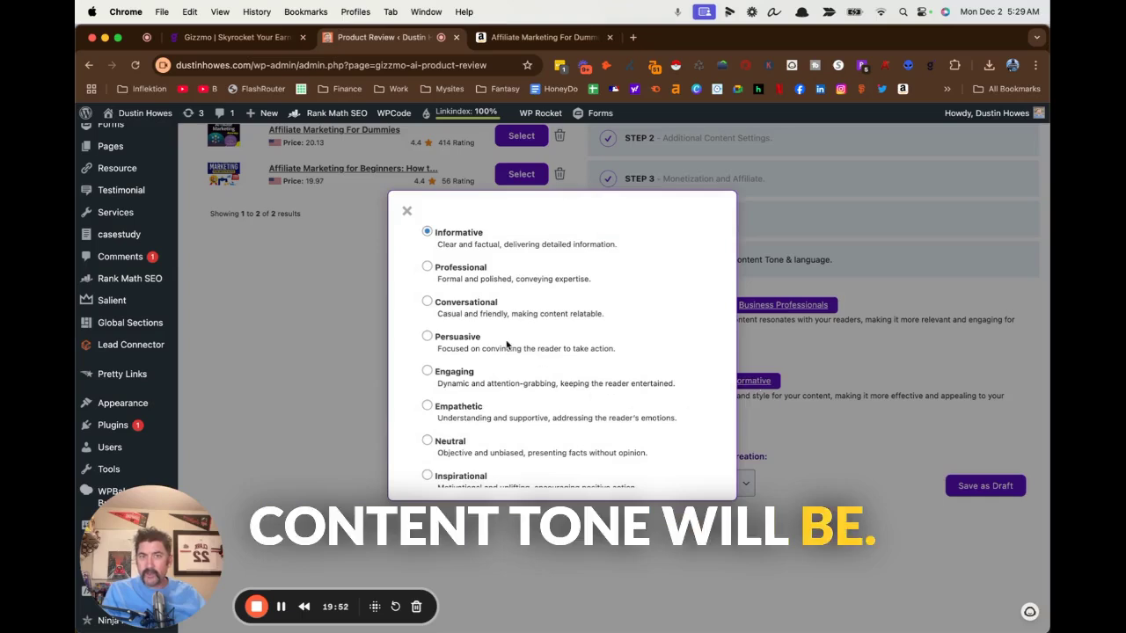
{"action": "scroll", "coordinate": [506, 345], "scroll_direction": "down", "scroll_amount": 3}
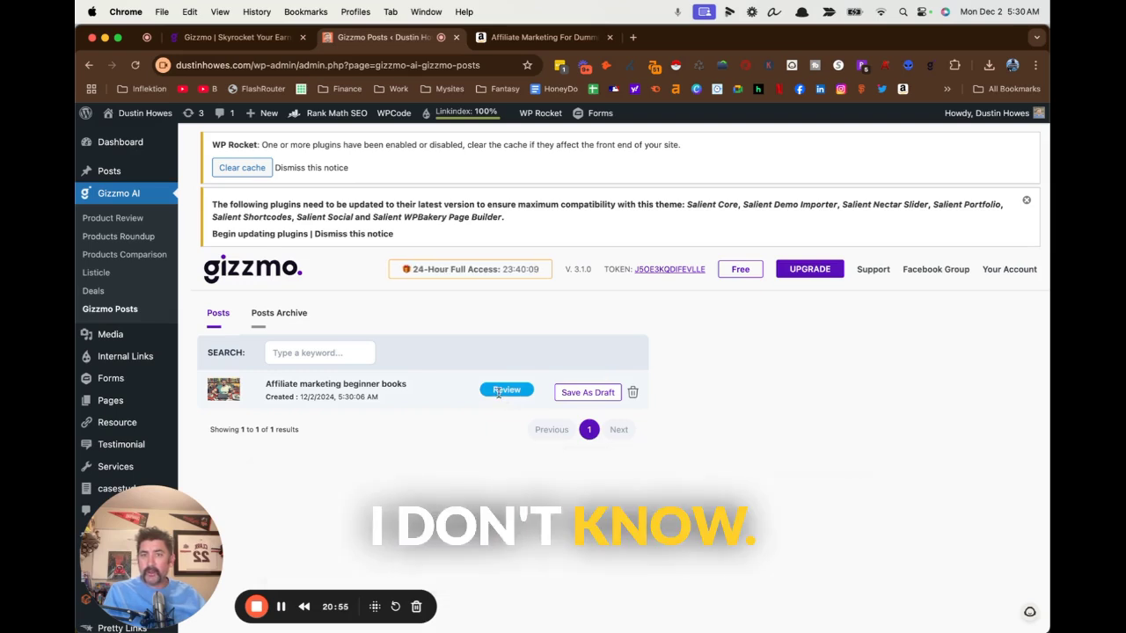
{"action": "left_click", "coordinate": [586, 393]}
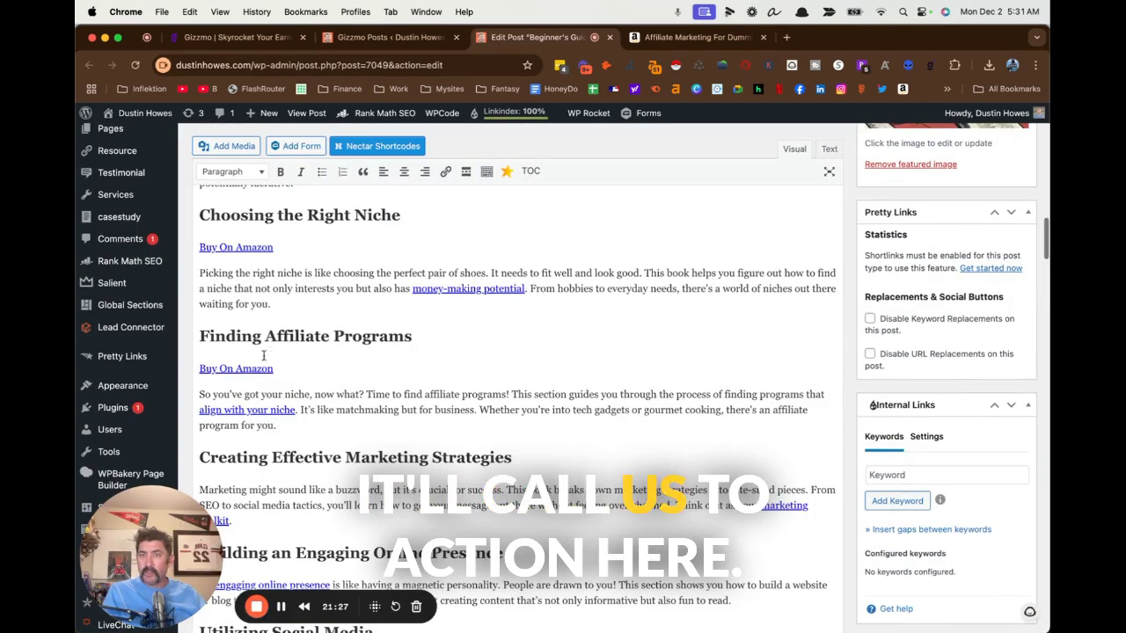
Examine the generated draft's heading structure, related products carousel and Questions & Answers section in the post editor
{"action": "scroll", "coordinate": [482, 378], "scroll_direction": "down", "scroll_amount": 3}
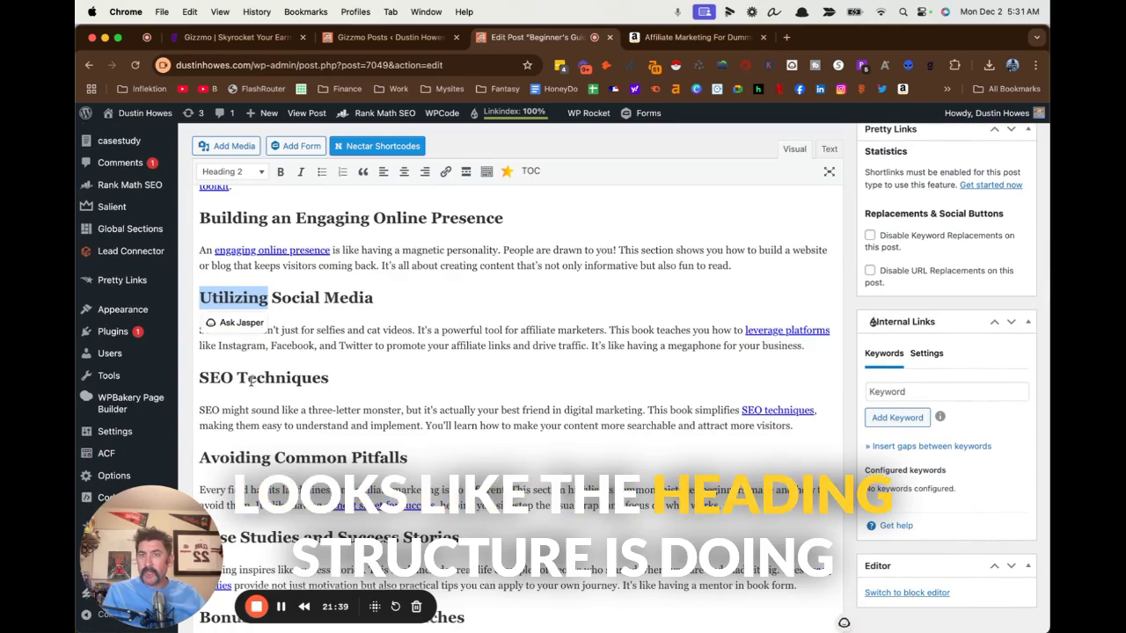
{"action": "double_click", "coordinate": [255, 378]}
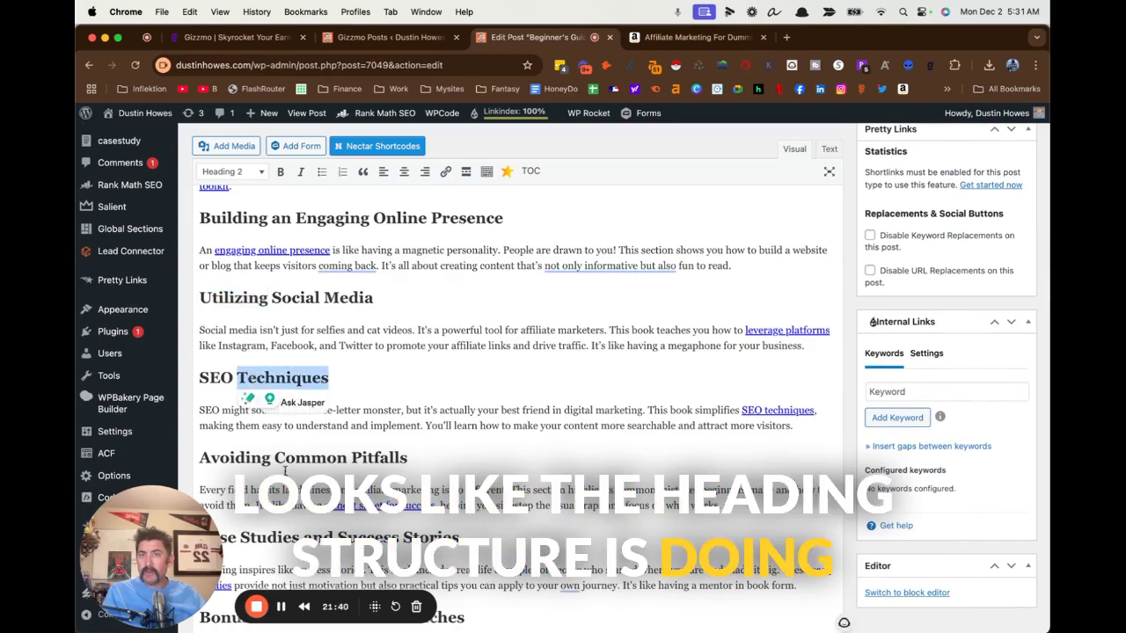
{"action": "scroll", "coordinate": [293, 459], "scroll_direction": "down", "scroll_amount": 5}
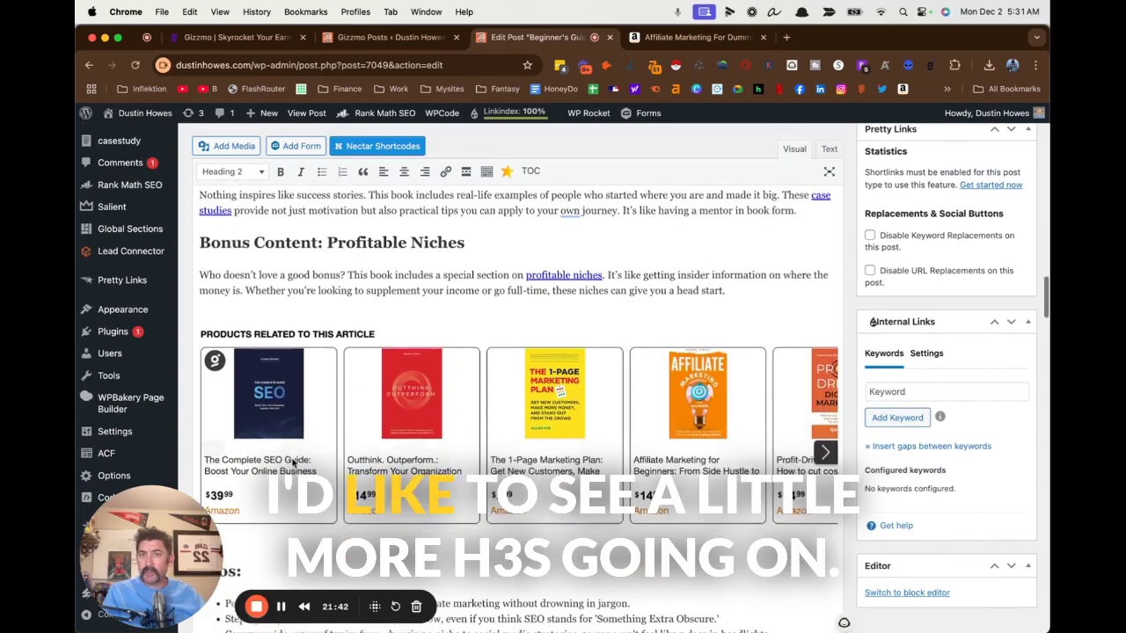
{"action": "triple_click", "coordinate": [317, 225]}
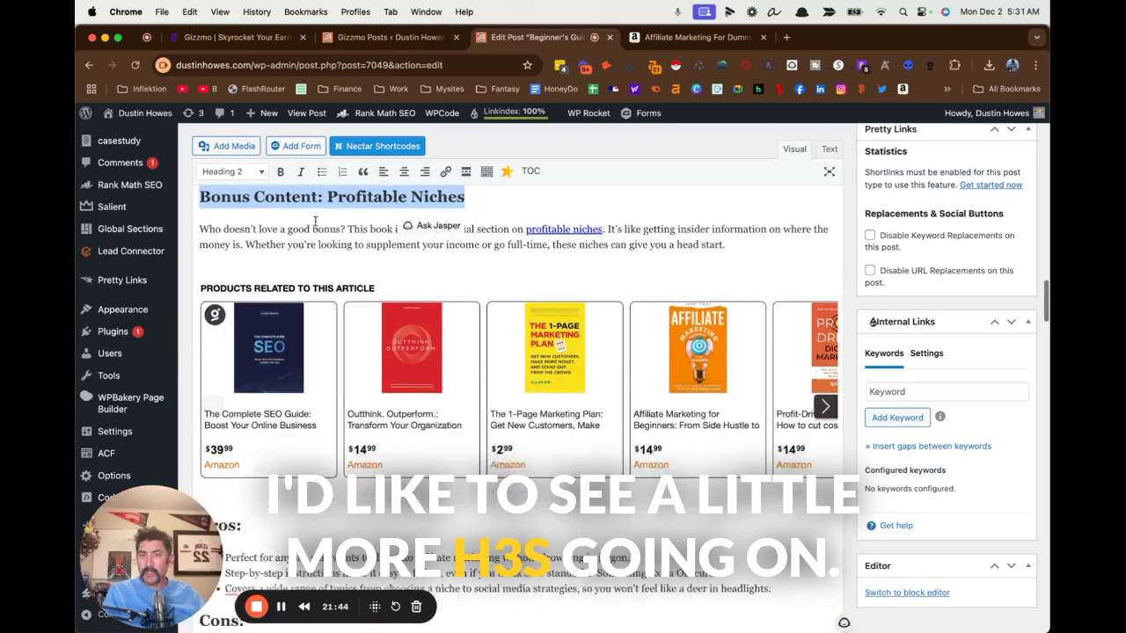
{"action": "scroll", "coordinate": [317, 227], "scroll_direction": "down", "scroll_amount": 3}
{"action": "scroll", "coordinate": [222, 300], "scroll_direction": "down", "scroll_amount": 5}
{"action": "triple_click", "coordinate": [229, 211]}
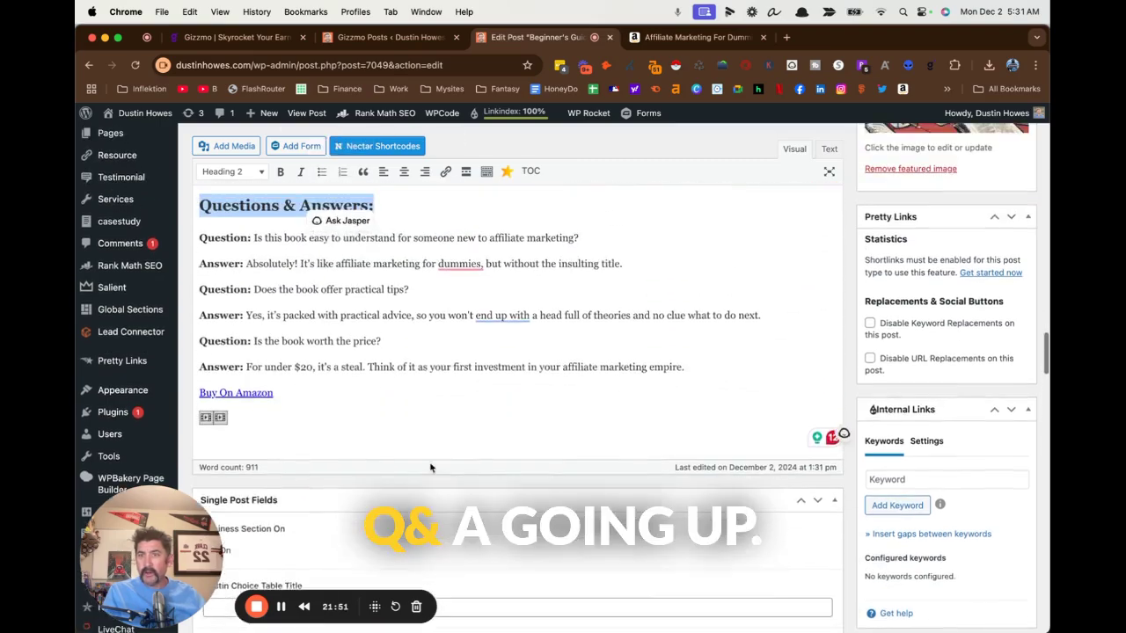
{"action": "double_click", "coordinate": [224, 246]}
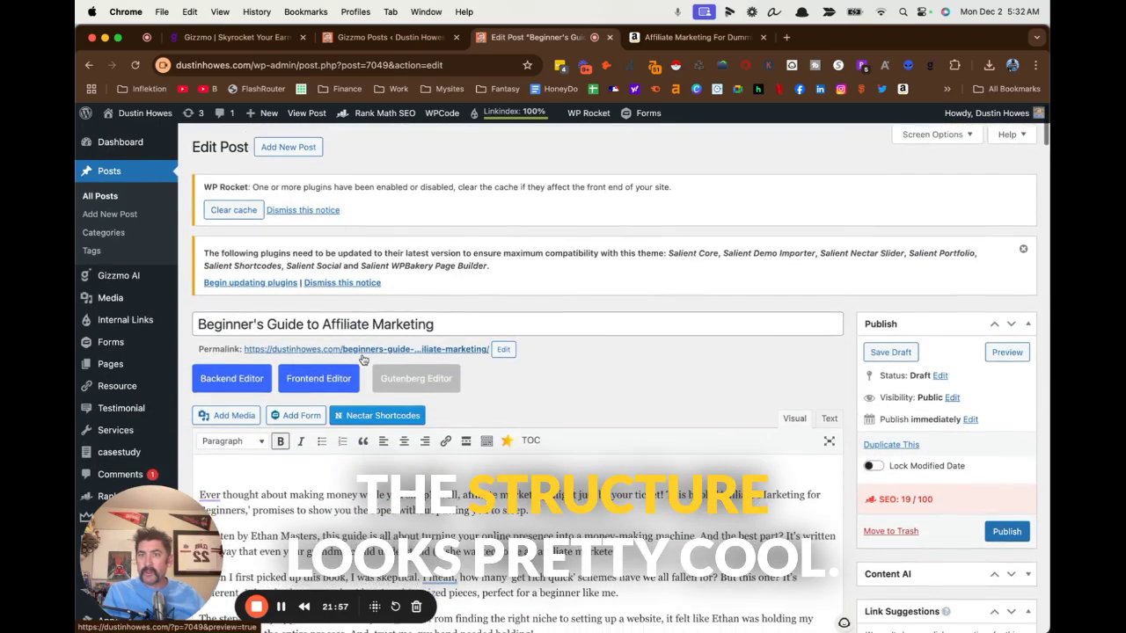
Assign the post to the Affiliate Marketing category in addition to Uncategorized
{"action": "scroll", "coordinate": [361, 355], "scroll_direction": "down", "scroll_amount": 3}
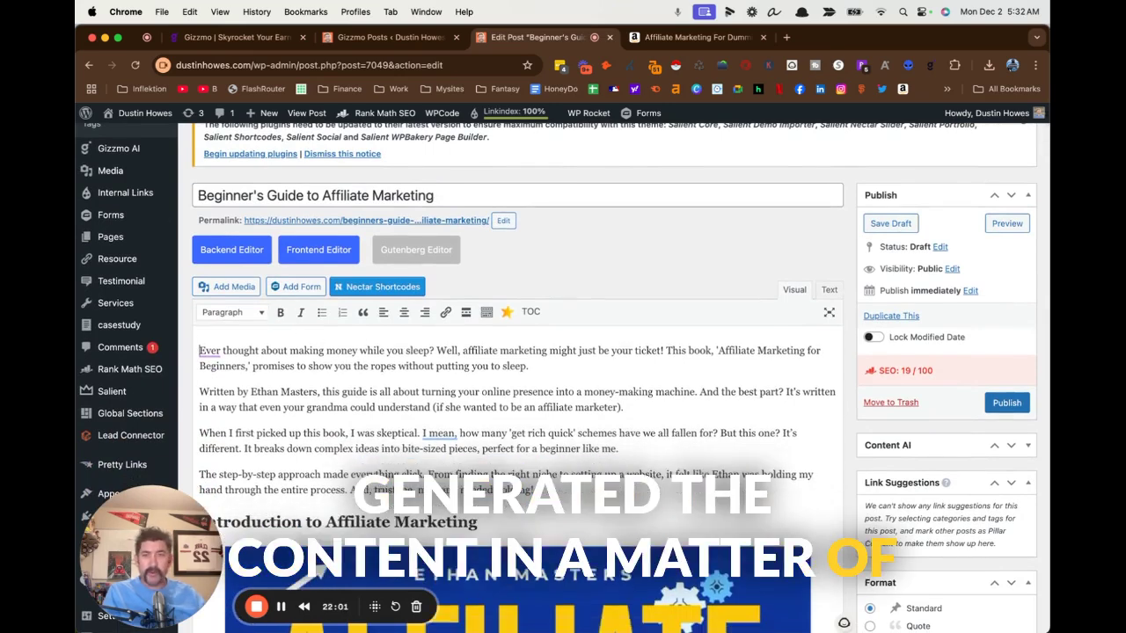
{"action": "scroll", "coordinate": [268, 338], "scroll_direction": "down", "scroll_amount": 1}
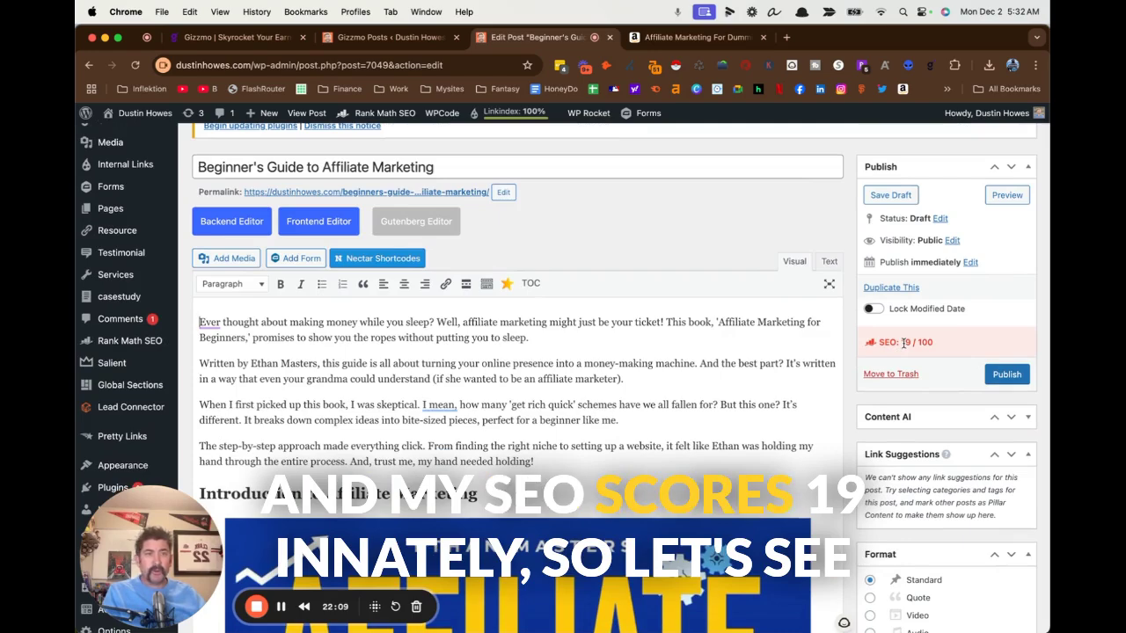
{"action": "scroll", "coordinate": [961, 355], "scroll_direction": "down", "scroll_amount": 5}
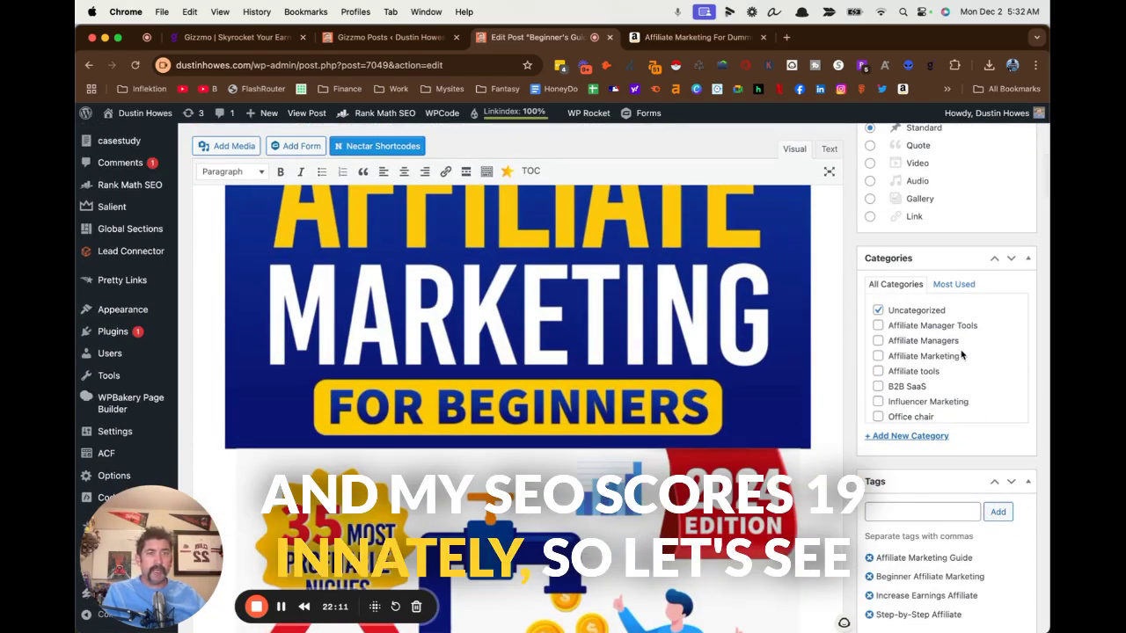
{"action": "scroll", "coordinate": [961, 354], "scroll_direction": "down", "scroll_amount": 1}
{"action": "scroll", "coordinate": [961, 355], "scroll_direction": "up", "scroll_amount": 2}
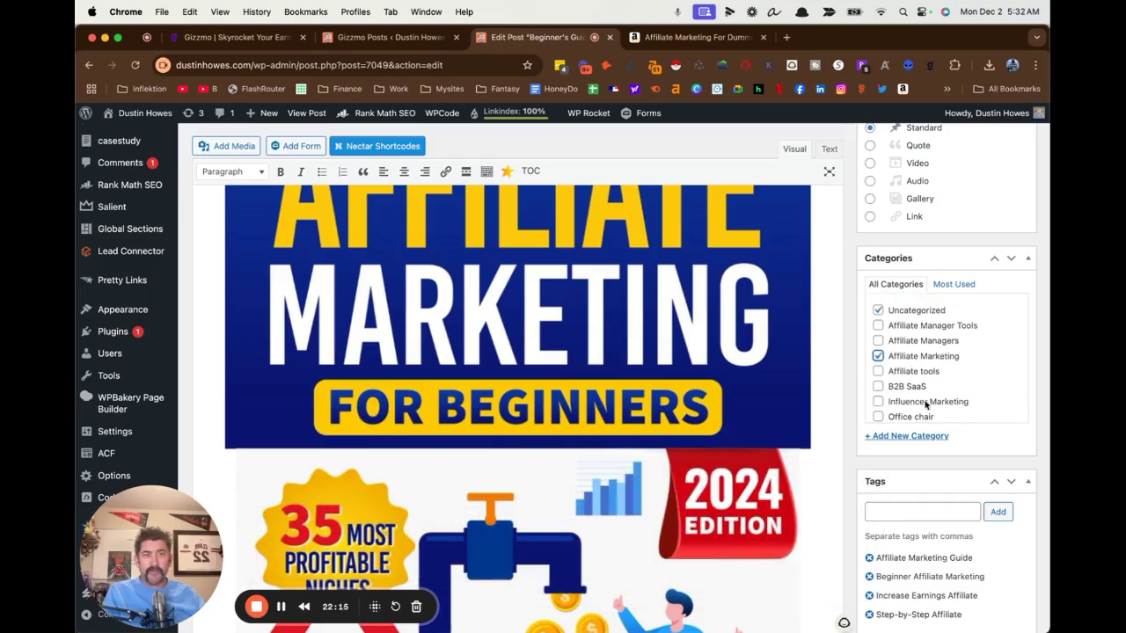
{"action": "scroll", "coordinate": [947, 381], "scroll_direction": "down", "scroll_amount": 1}
Check the post's tags and featured image and enter "affiliate marketing books" as the Internal Links keyword
{"action": "scroll", "coordinate": [951, 449], "scroll_direction": "down", "scroll_amount": 4}
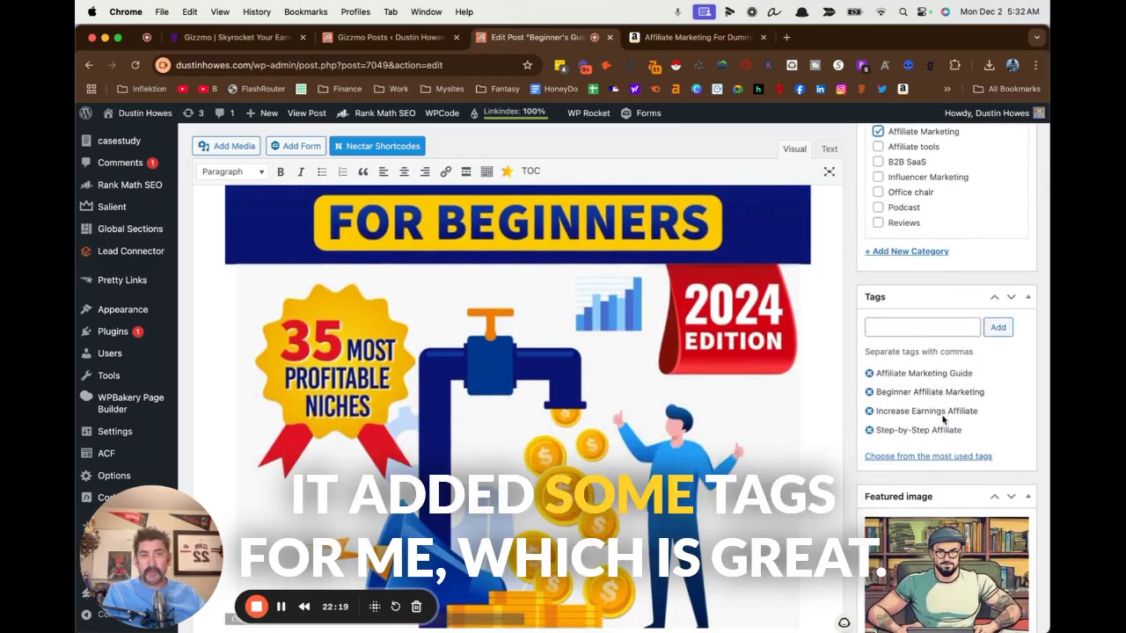
{"action": "scroll", "coordinate": [948, 430], "scroll_direction": "down", "scroll_amount": 2}
{"action": "scroll", "coordinate": [949, 429], "scroll_direction": "down", "scroll_amount": 5}
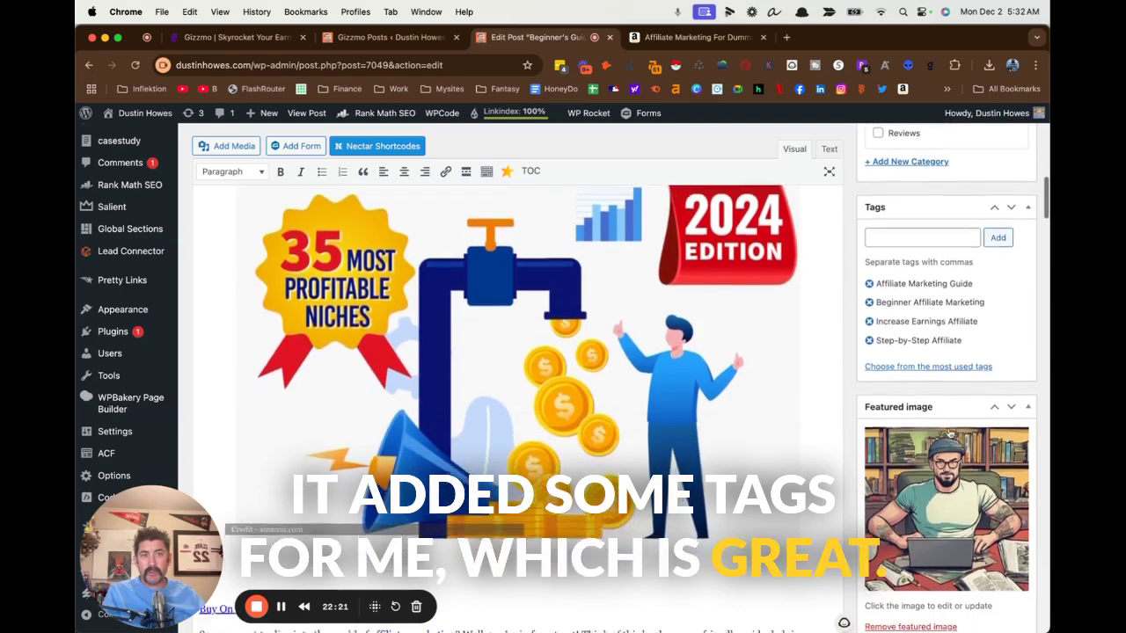
{"action": "scroll", "coordinate": [974, 391], "scroll_direction": "down", "scroll_amount": 10}
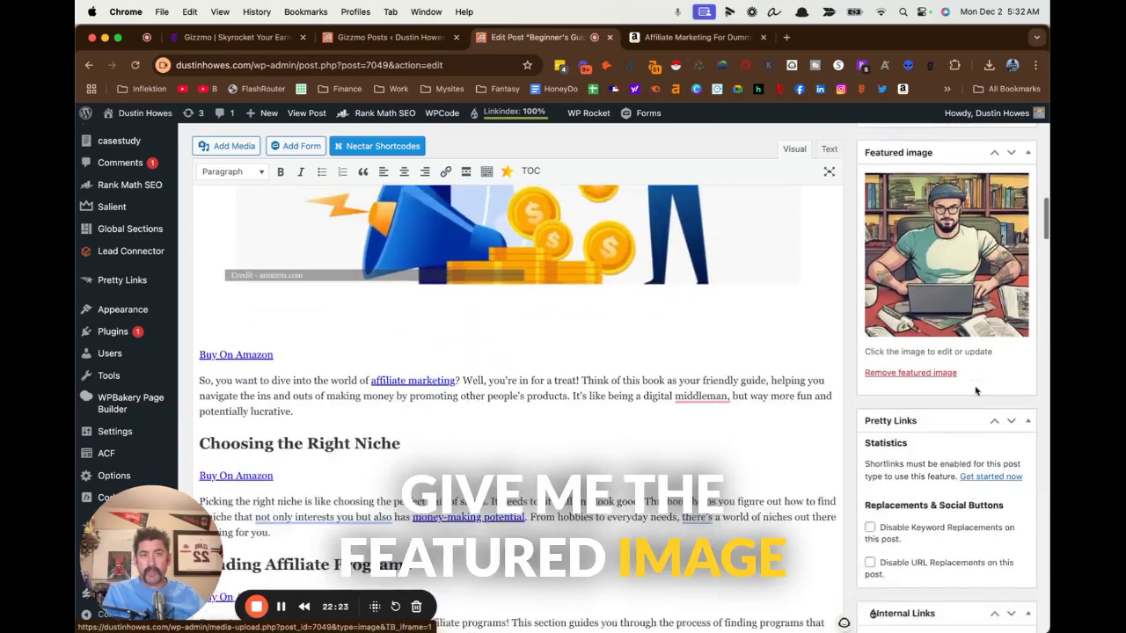
{"action": "left_click", "coordinate": [972, 414]}
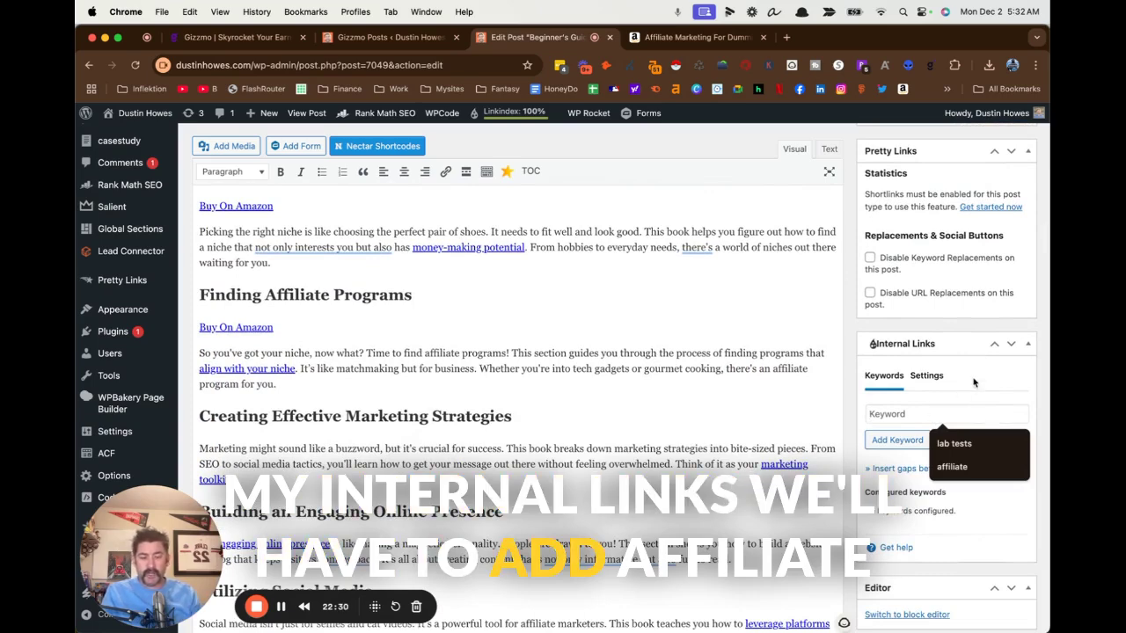
{"action": "type", "text": "affiliate ma"}
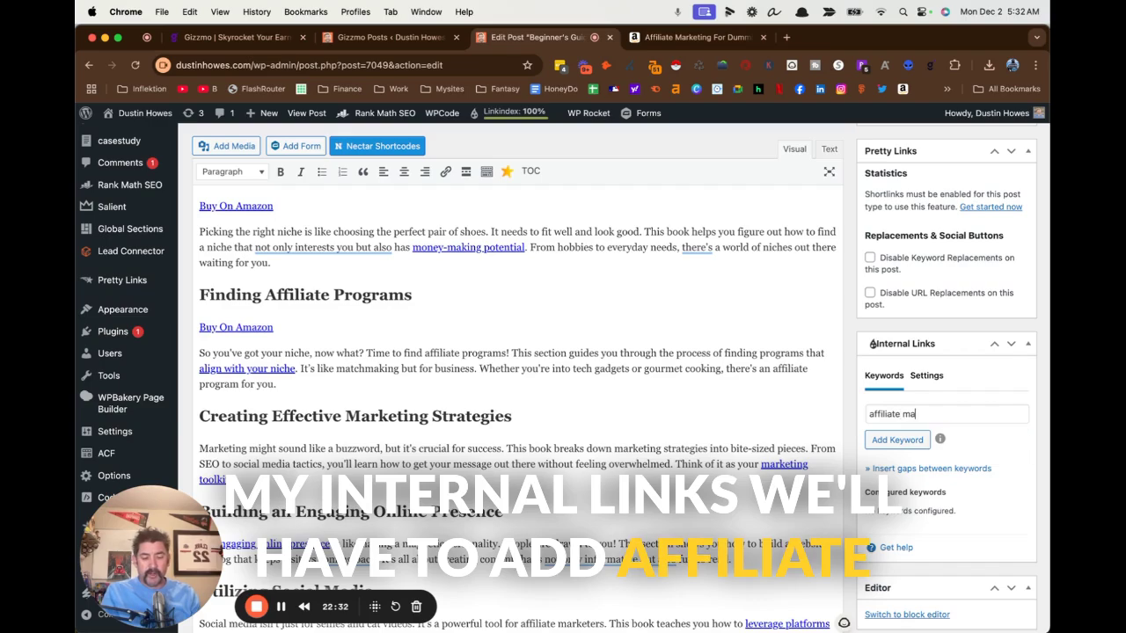
{"action": "type", "text": "rketing books"}
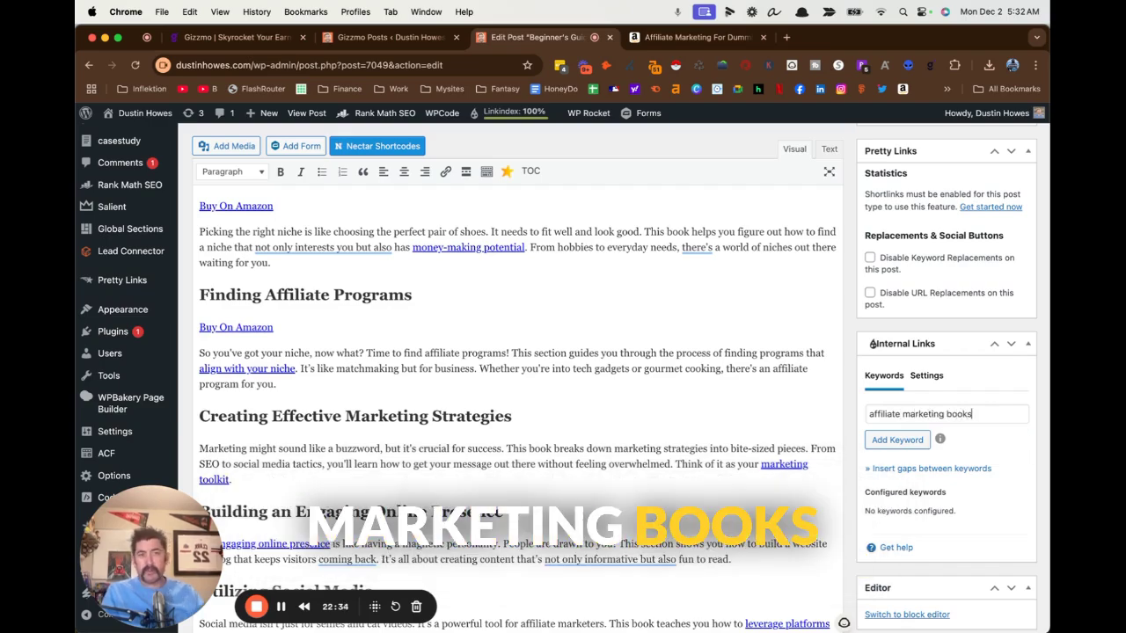
Examine the draft's section headings, related products carousel, and pros and cons in the post editor
{"action": "scroll", "coordinate": [518, 396], "scroll_direction": "down", "scroll_amount": 5}
{"action": "scroll", "coordinate": [455, 372], "scroll_direction": "up", "scroll_amount": 1}
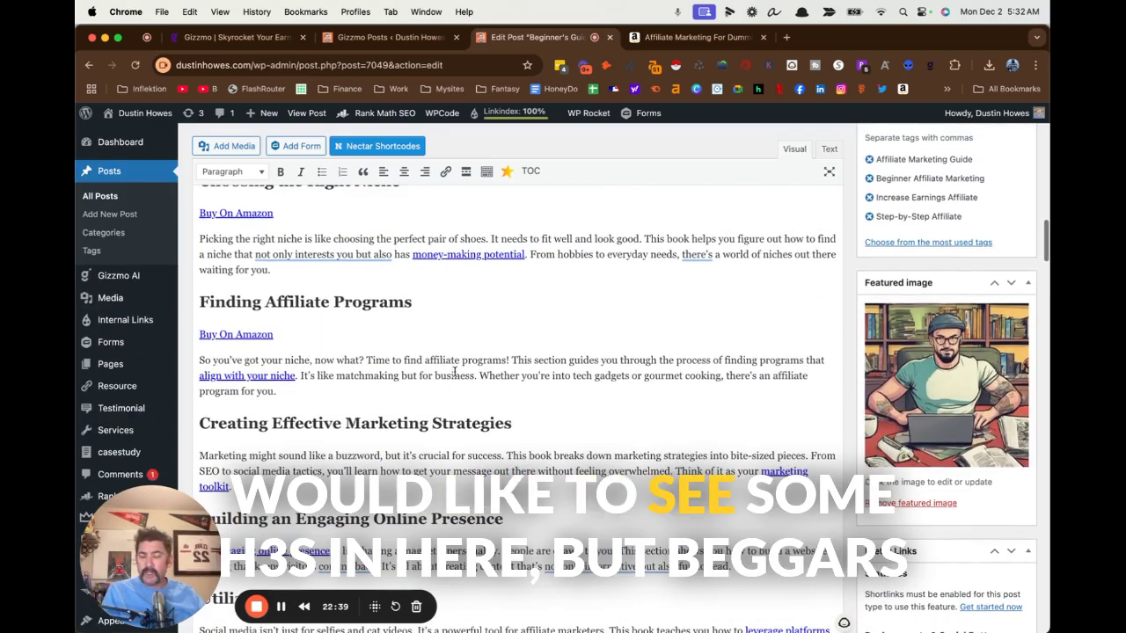
{"action": "scroll", "coordinate": [319, 309], "scroll_direction": "up", "scroll_amount": 3}
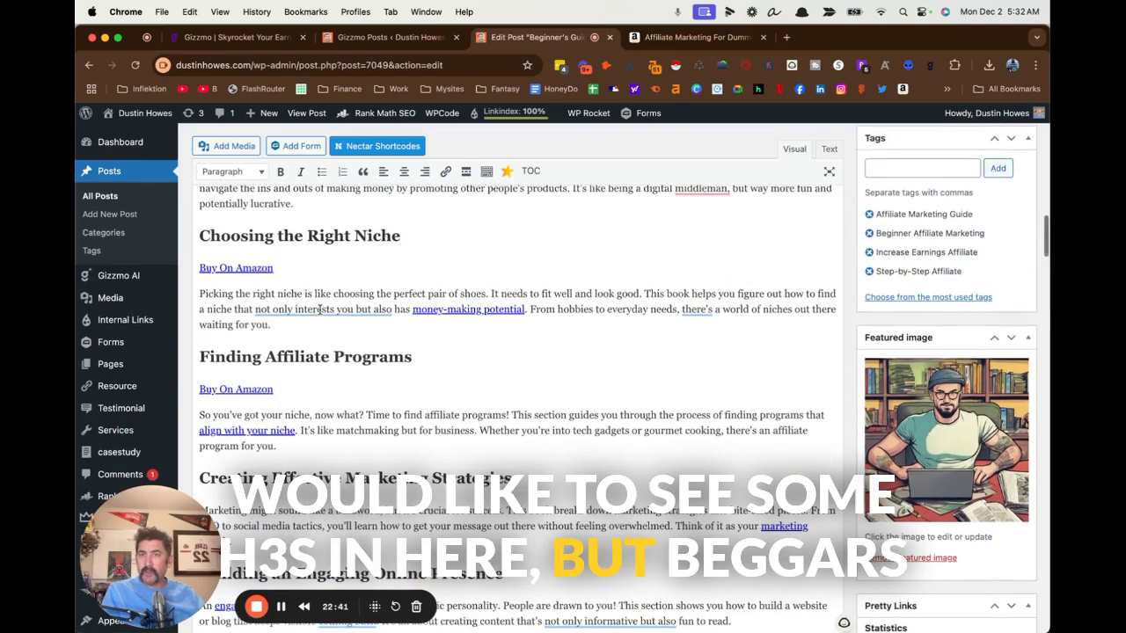
{"action": "scroll", "coordinate": [319, 309], "scroll_direction": "down", "scroll_amount": 5}
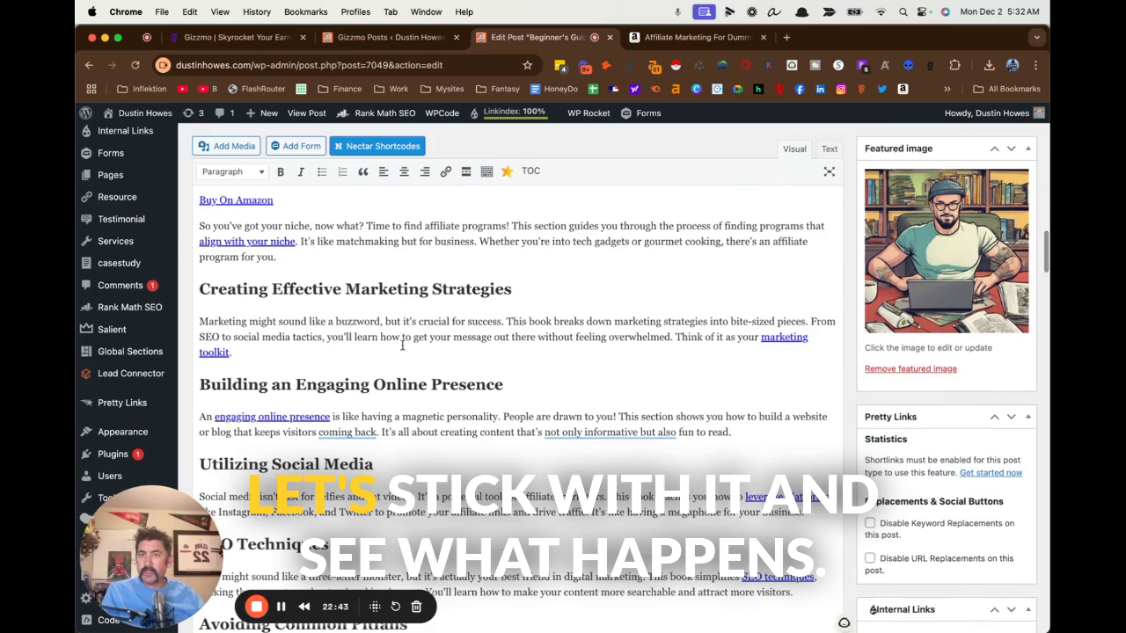
{"action": "scroll", "coordinate": [402, 345], "scroll_direction": "down", "scroll_amount": 15}
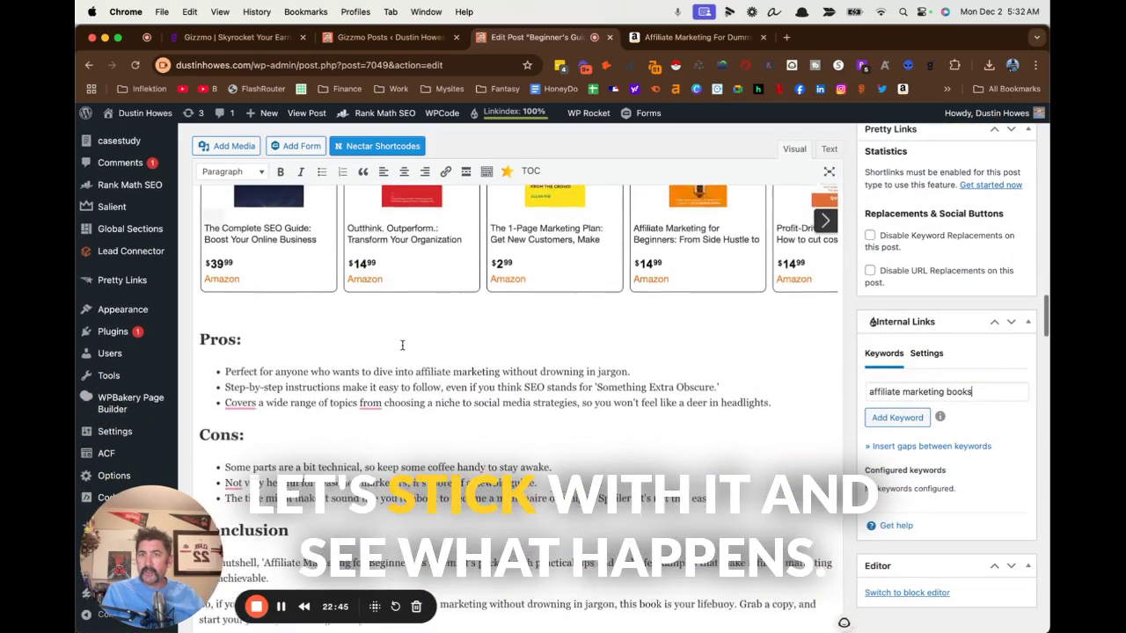
{"action": "scroll", "coordinate": [402, 345], "scroll_direction": "up", "scroll_amount": 5}
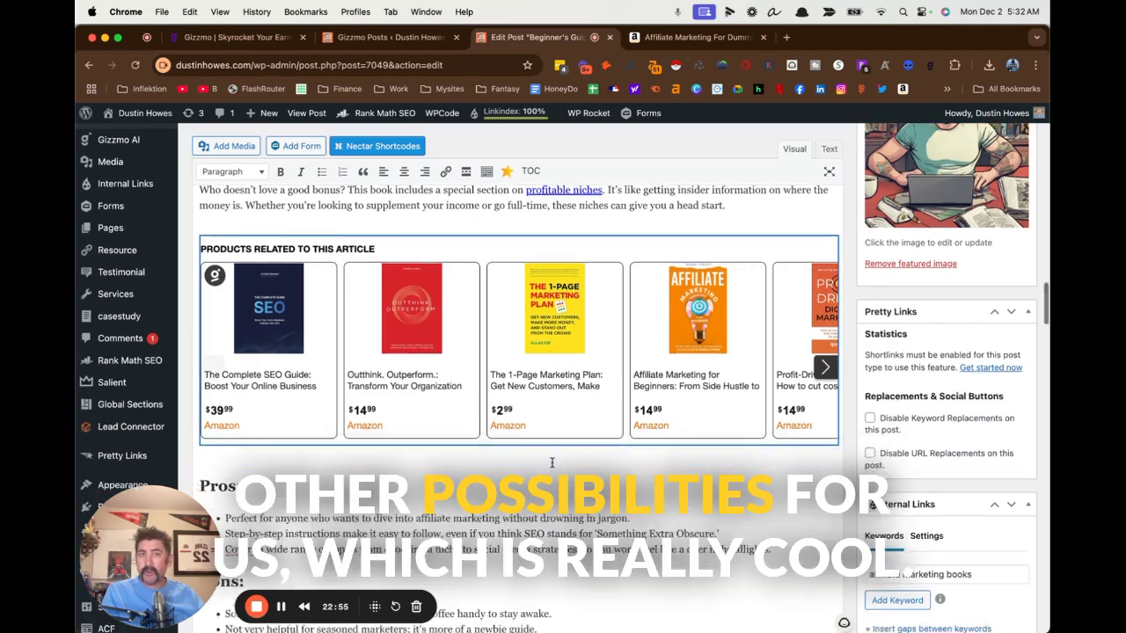
{"action": "scroll", "coordinate": [552, 461], "scroll_direction": "down", "scroll_amount": 8}
{"action": "scroll", "coordinate": [552, 461], "scroll_direction": "down", "scroll_amount": 10}
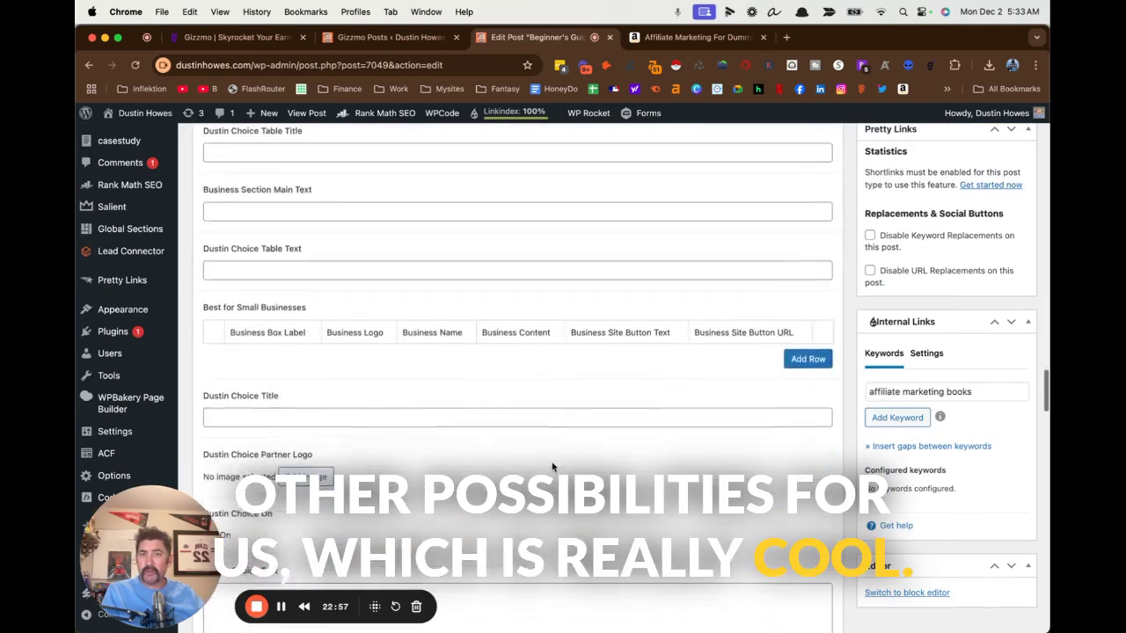
Set the Rank Math focus keyword to "affiliate marketing books" and retitle the post and its permalink "Guide to Affiliate Marketing Books for Beginners"
{"action": "scroll", "coordinate": [552, 467], "scroll_direction": "up", "scroll_amount": 2}
{"action": "scroll", "coordinate": [552, 467], "scroll_direction": "down", "scroll_amount": 10}
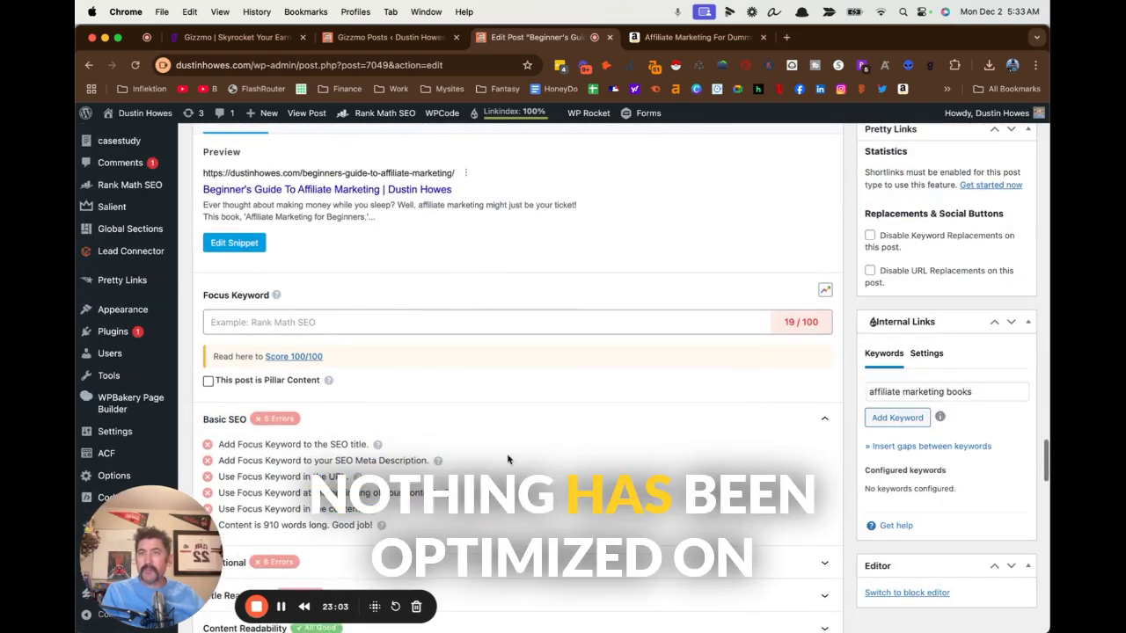
{"action": "scroll", "coordinate": [368, 302], "scroll_direction": "up", "scroll_amount": 2}
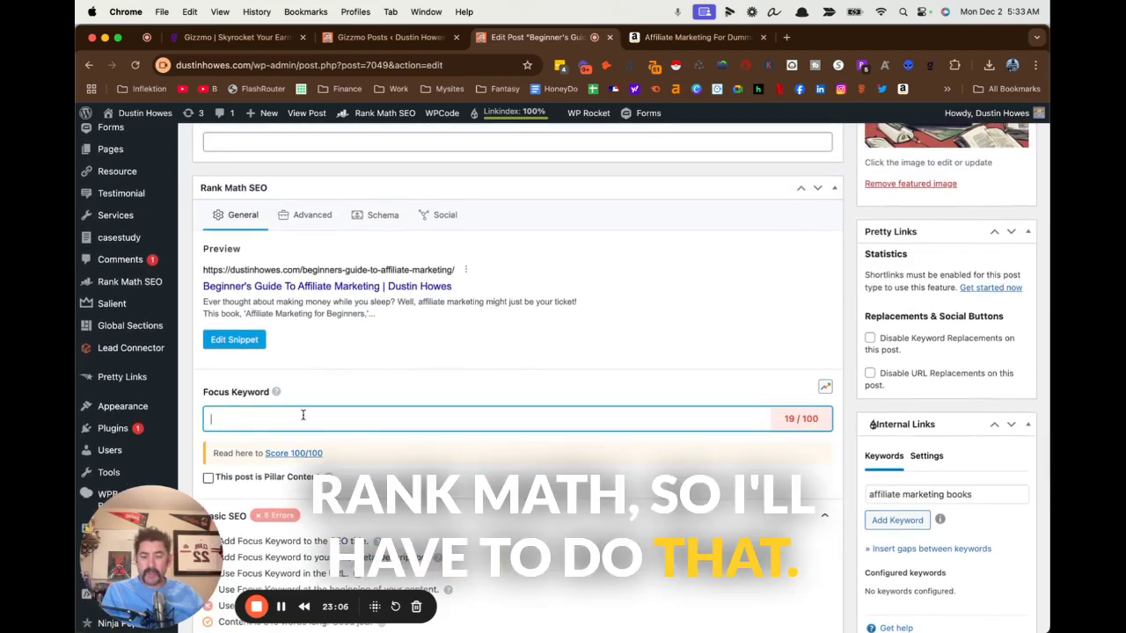
{"action": "type", "text": "filiate m"}
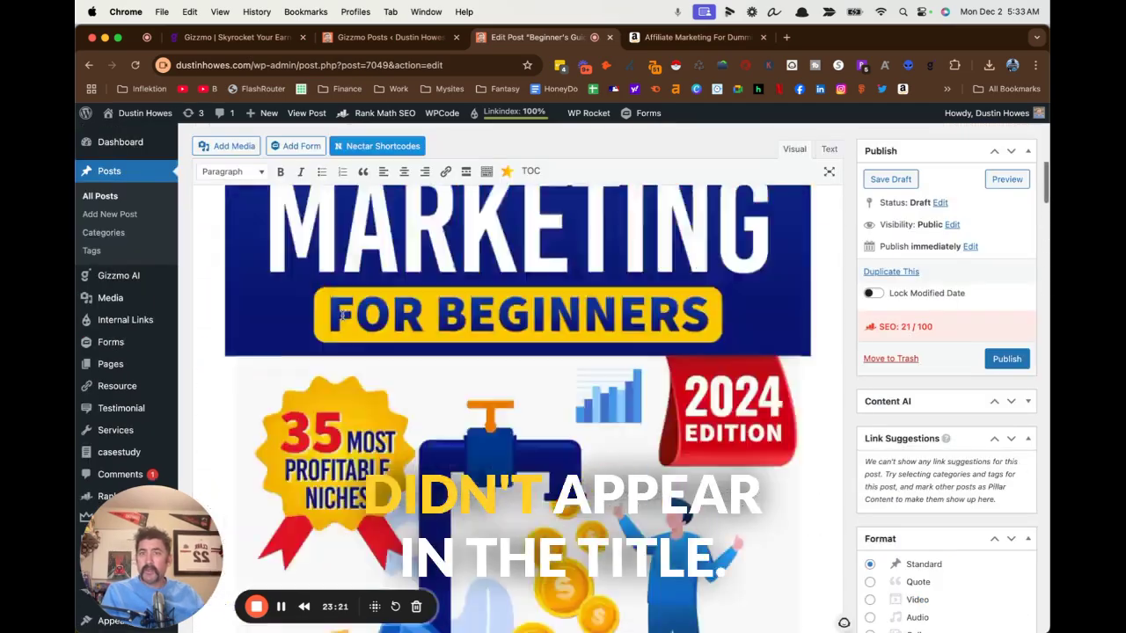
{"action": "scroll", "coordinate": [343, 321], "scroll_direction": "up", "scroll_amount": 10}
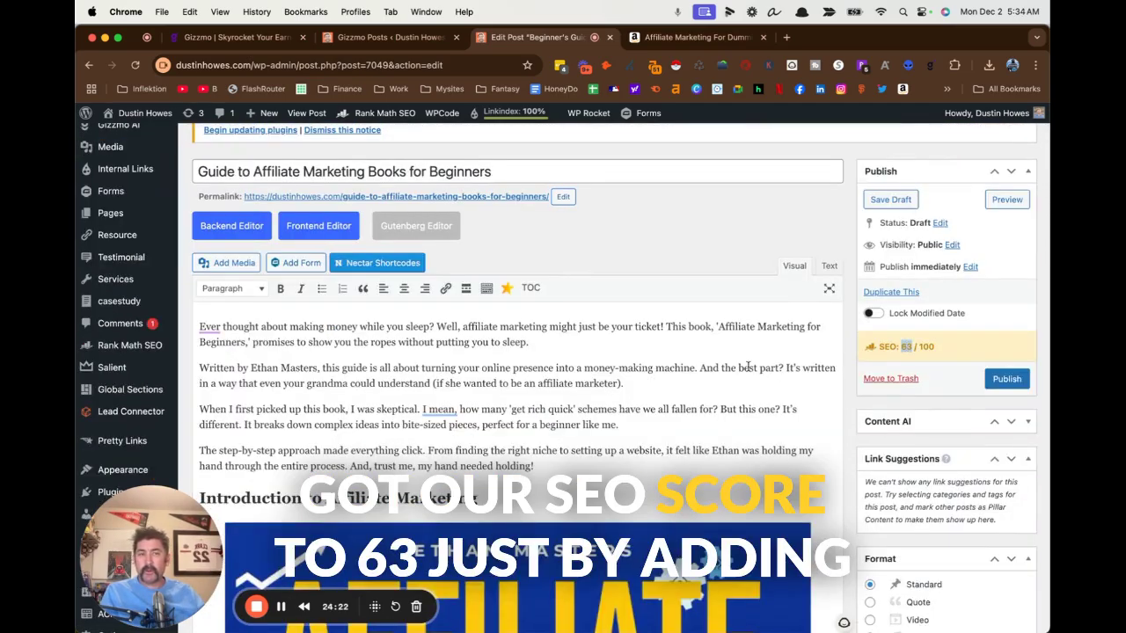
Check the post's Basic SEO results for the focus keyword in Rank Math and publish the post
{"action": "scroll", "coordinate": [747, 367], "scroll_direction": "down", "scroll_amount": 20}
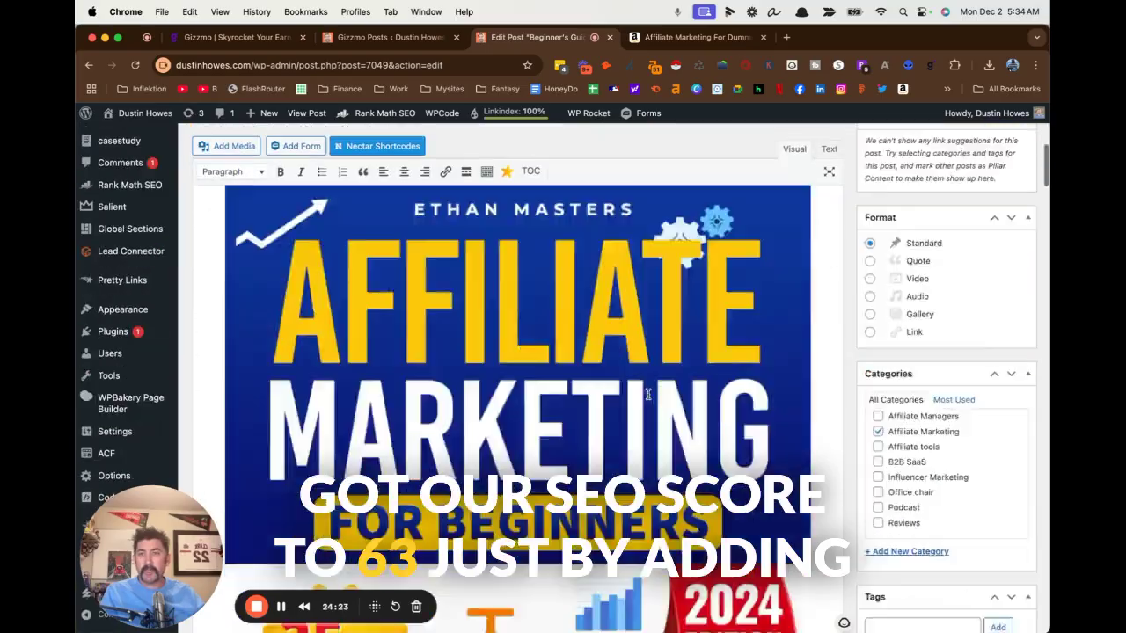
{"action": "scroll", "coordinate": [648, 398], "scroll_direction": "down", "scroll_amount": 15}
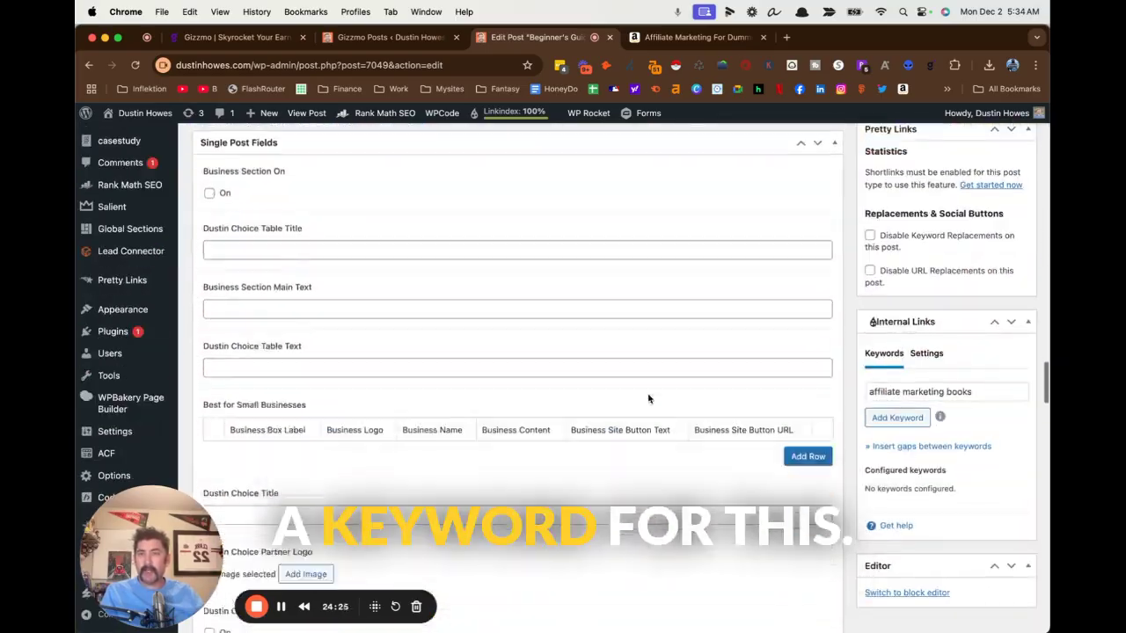
{"action": "scroll", "coordinate": [648, 396], "scroll_direction": "down", "scroll_amount": 12}
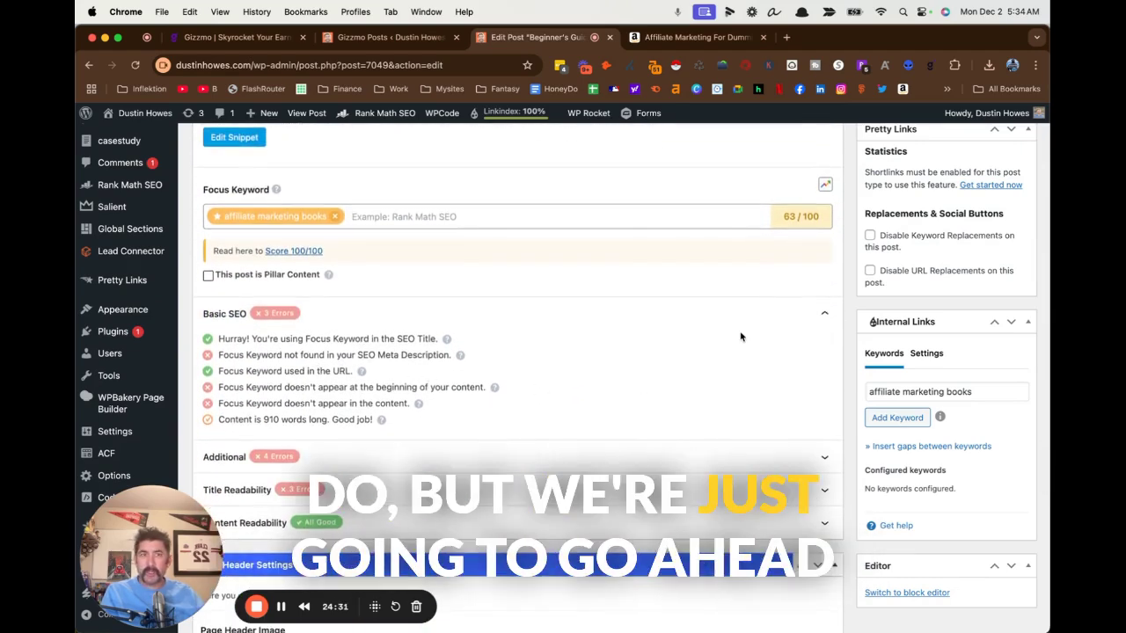
{"action": "scroll", "coordinate": [879, 369], "scroll_direction": "up", "scroll_amount": 15}
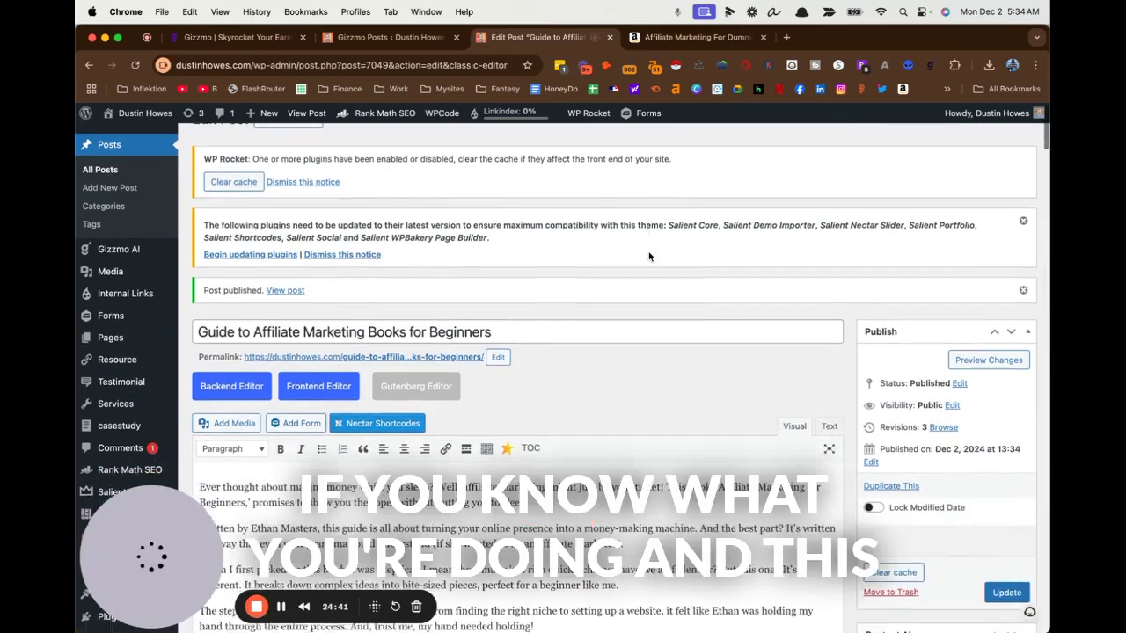
Open the published "Guide to Affiliate Marketing Books for Beginners" post on the live site
{"action": "scroll", "coordinate": [648, 253], "scroll_direction": "down", "scroll_amount": 4}
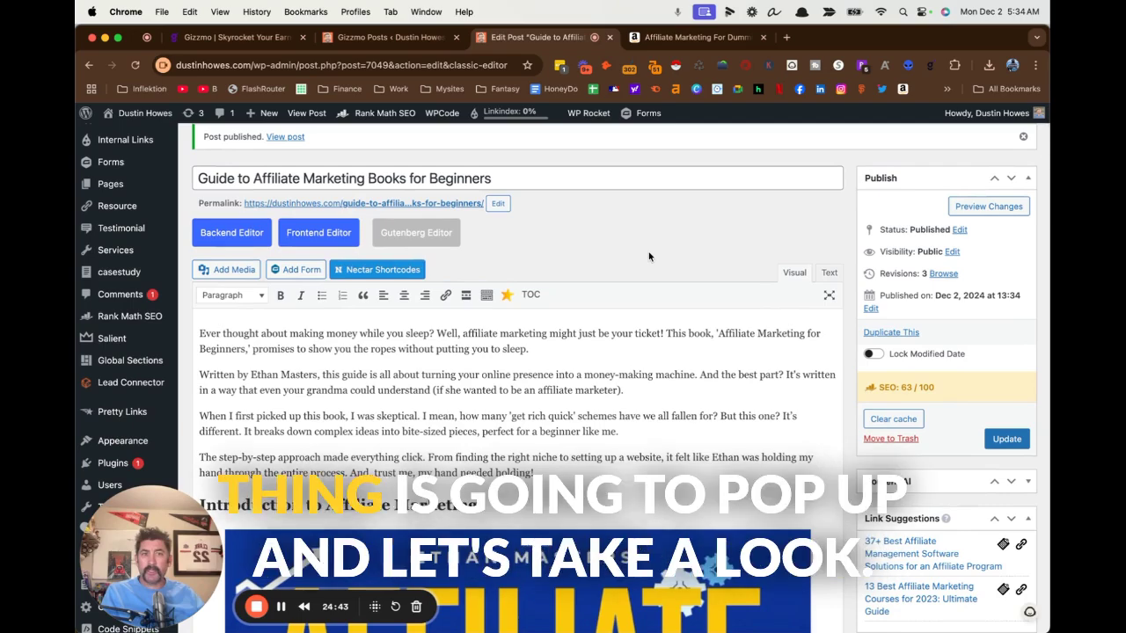
{"action": "scroll", "coordinate": [435, 328], "scroll_direction": "up", "scroll_amount": 4}
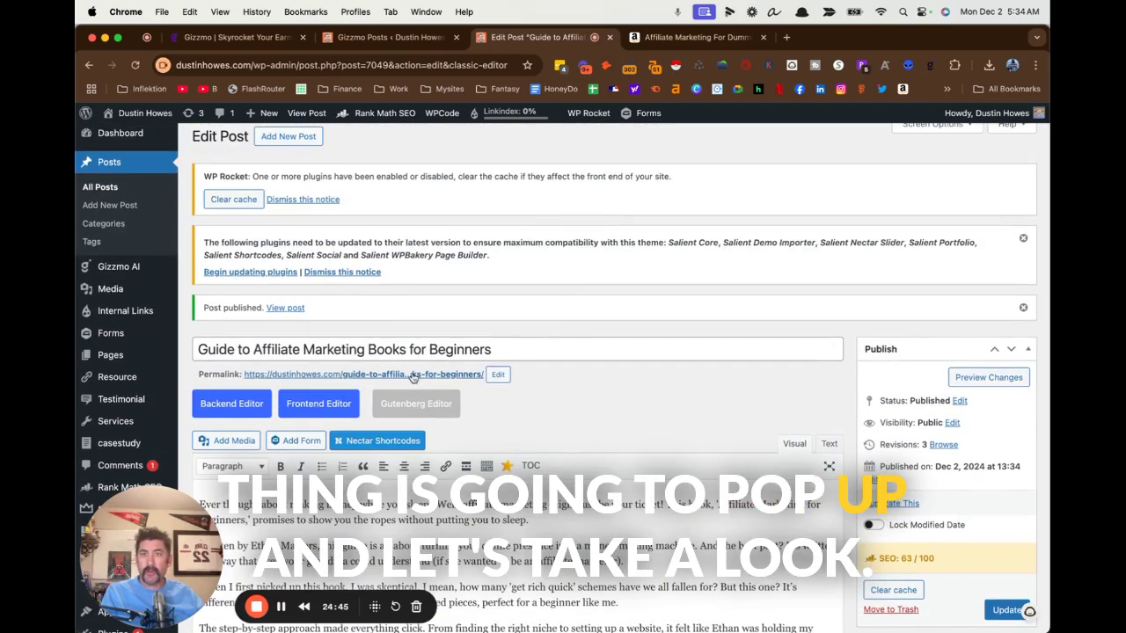
{"action": "left_click", "coordinate": [693, 42]}
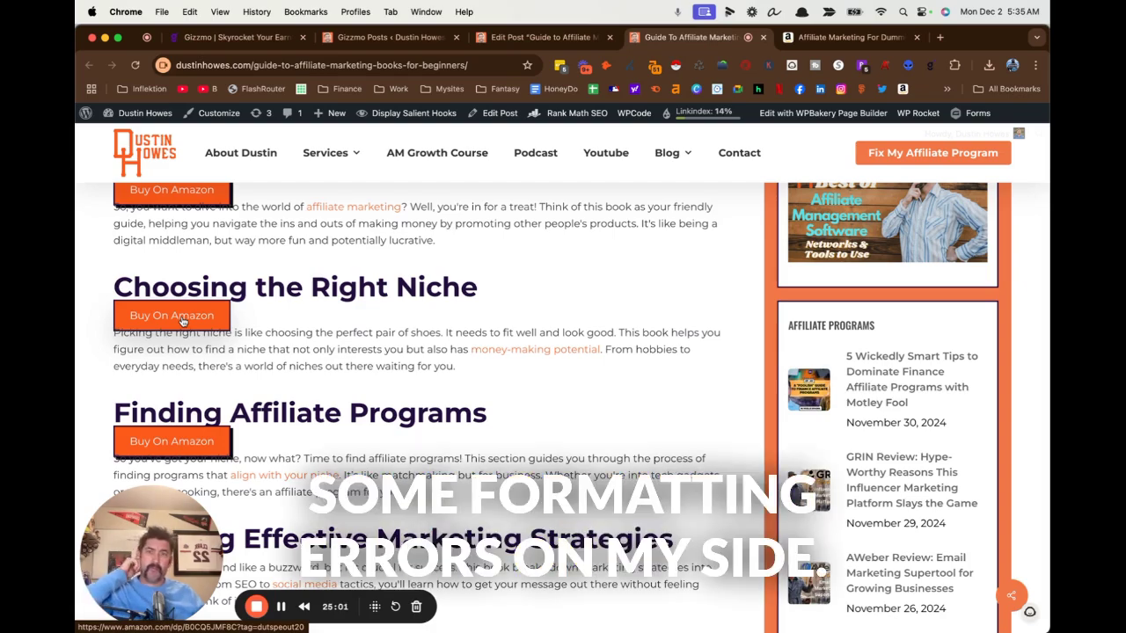
Examine the live post's Amazon buttons, headings, paragraphs and related products, dismissing the free report popup, and return to the post editor
{"action": "scroll", "coordinate": [182, 318], "scroll_direction": "down", "scroll_amount": 5}
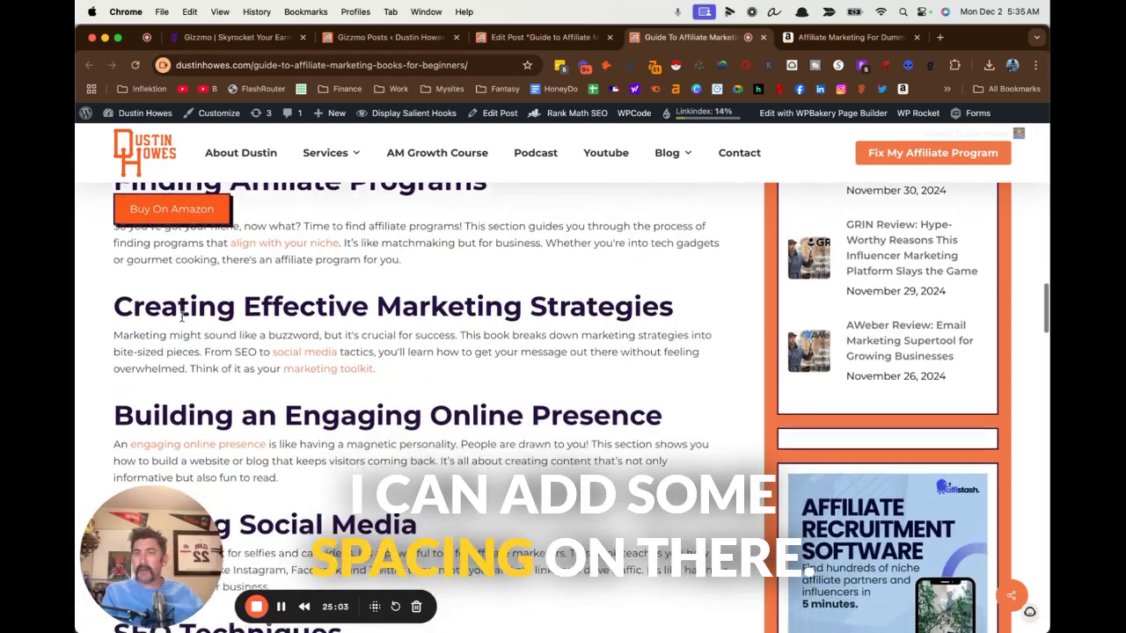
{"action": "scroll", "coordinate": [182, 316], "scroll_direction": "down", "scroll_amount": 1}
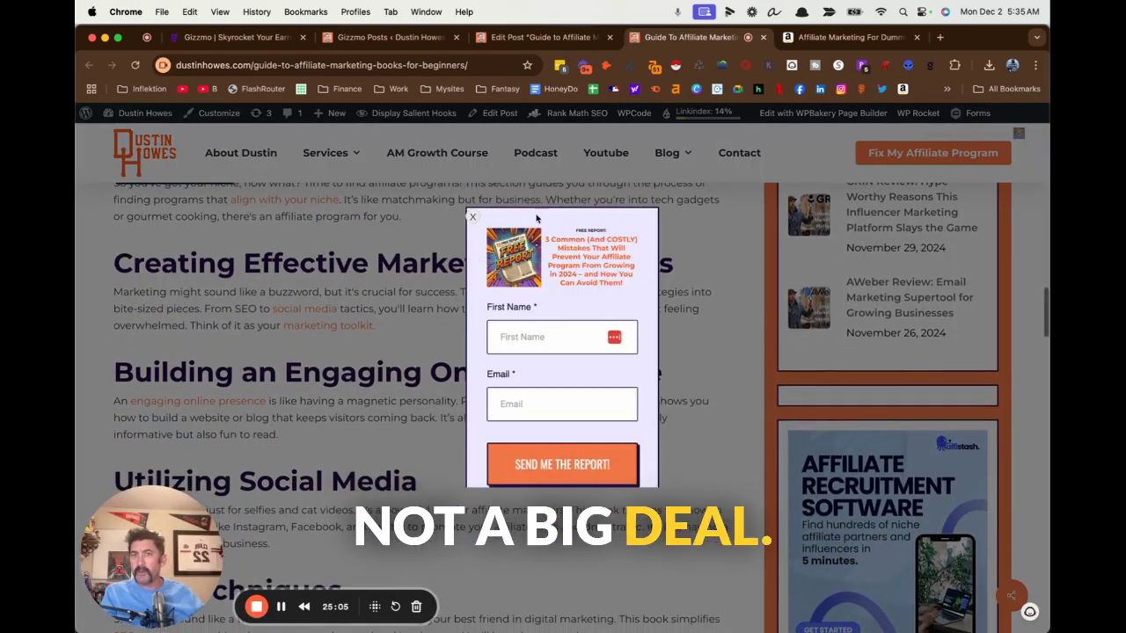
{"action": "left_click", "coordinate": [474, 220]}
{"action": "scroll", "coordinate": [219, 305], "scroll_direction": "down", "scroll_amount": 5}
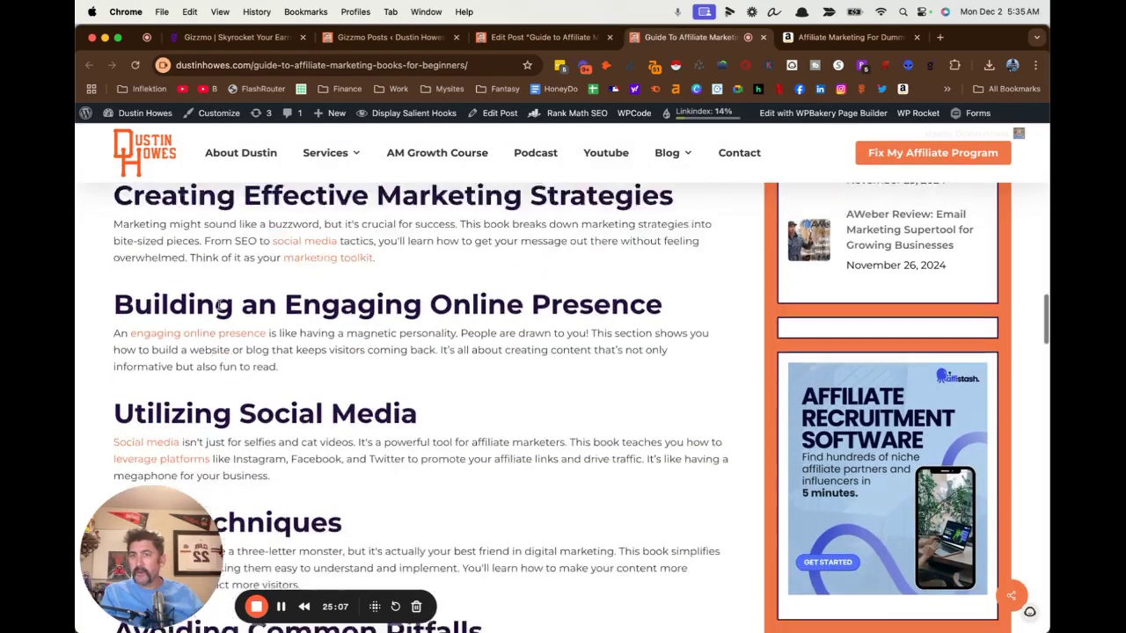
{"action": "scroll", "coordinate": [219, 305], "scroll_direction": "down", "scroll_amount": 1}
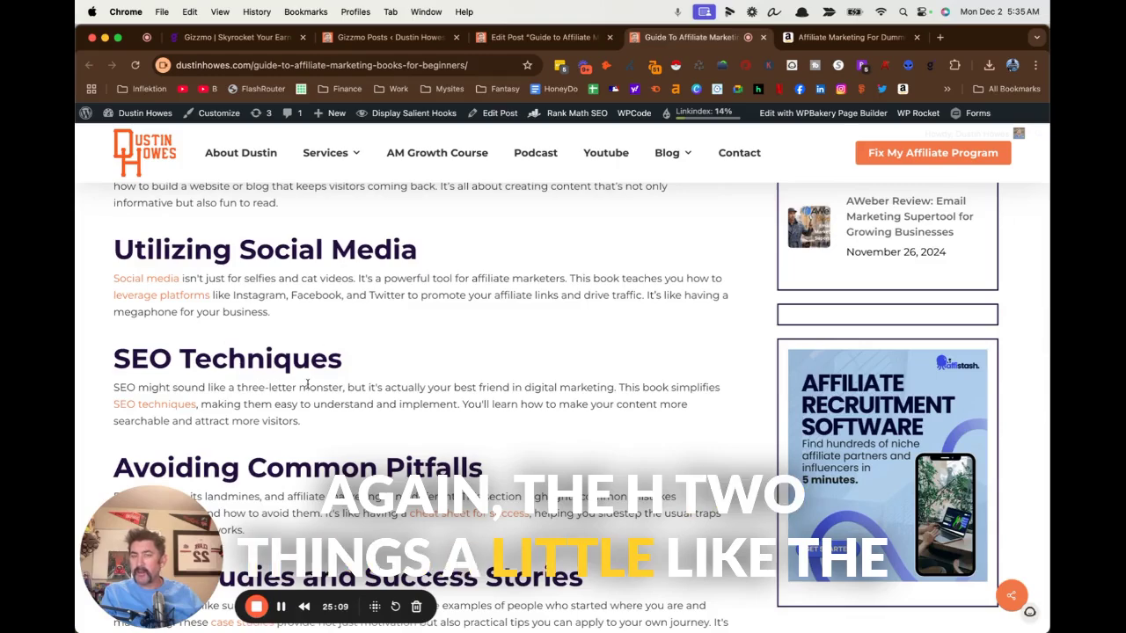
{"action": "scroll", "coordinate": [367, 413], "scroll_direction": "down", "scroll_amount": 2}
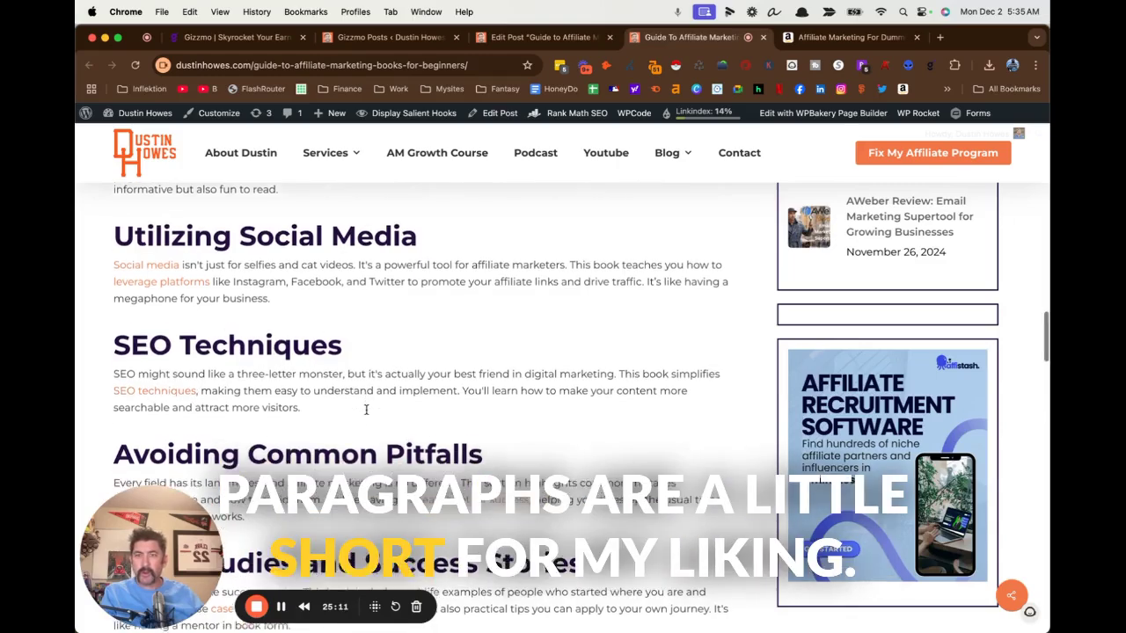
{"action": "scroll", "coordinate": [367, 413], "scroll_direction": "down", "scroll_amount": 7}
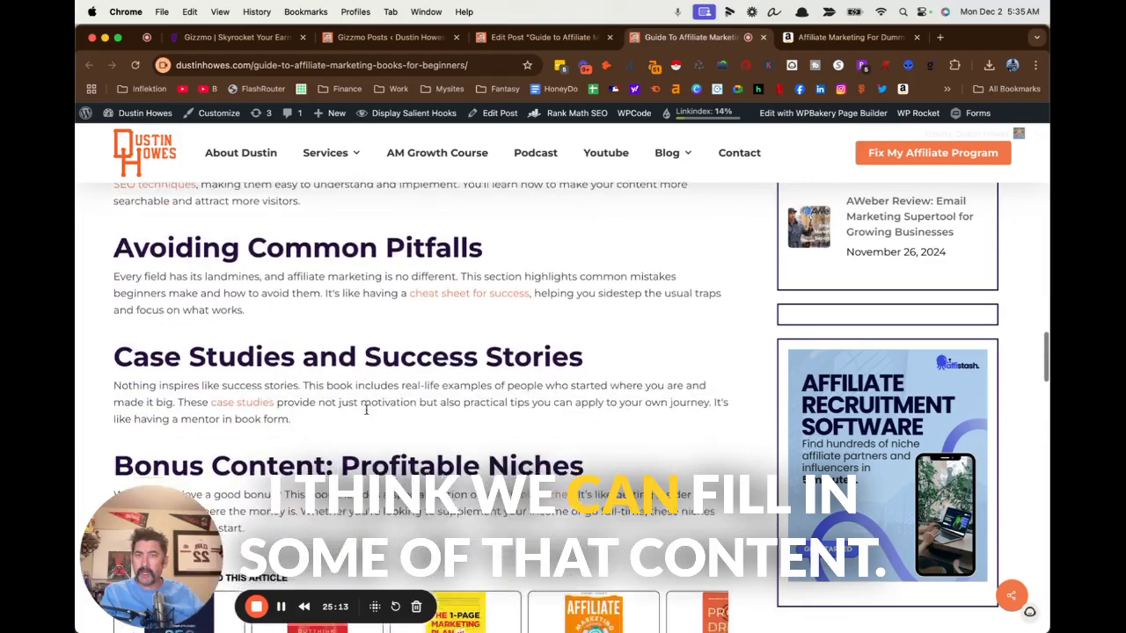
{"action": "scroll", "coordinate": [366, 409], "scroll_direction": "down", "scroll_amount": 1}
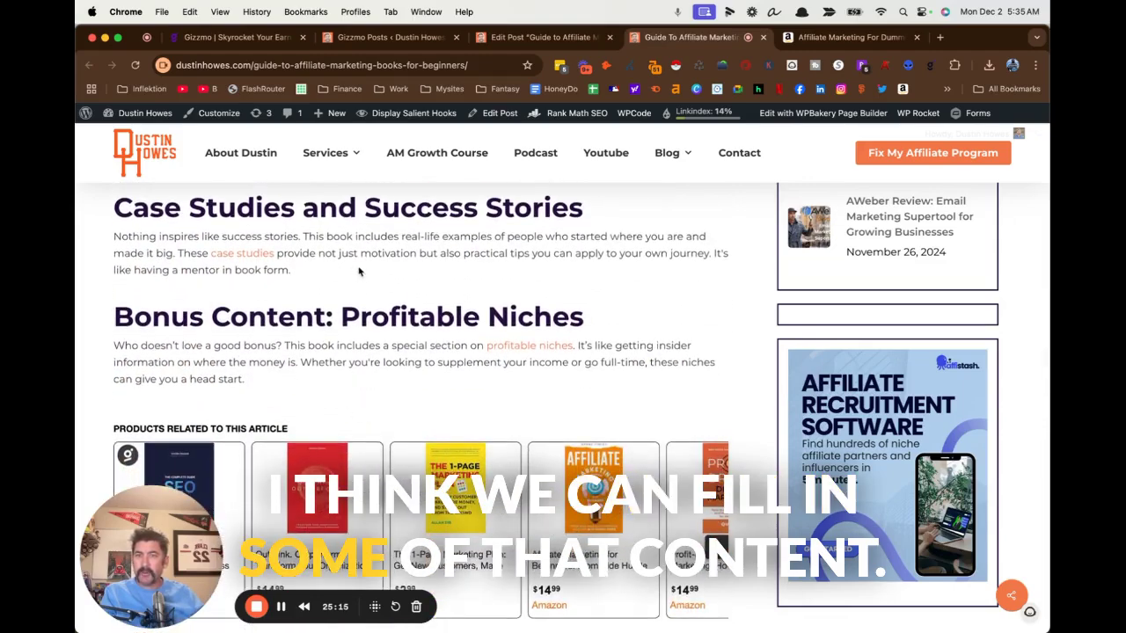
{"action": "left_click", "coordinate": [552, 39]}
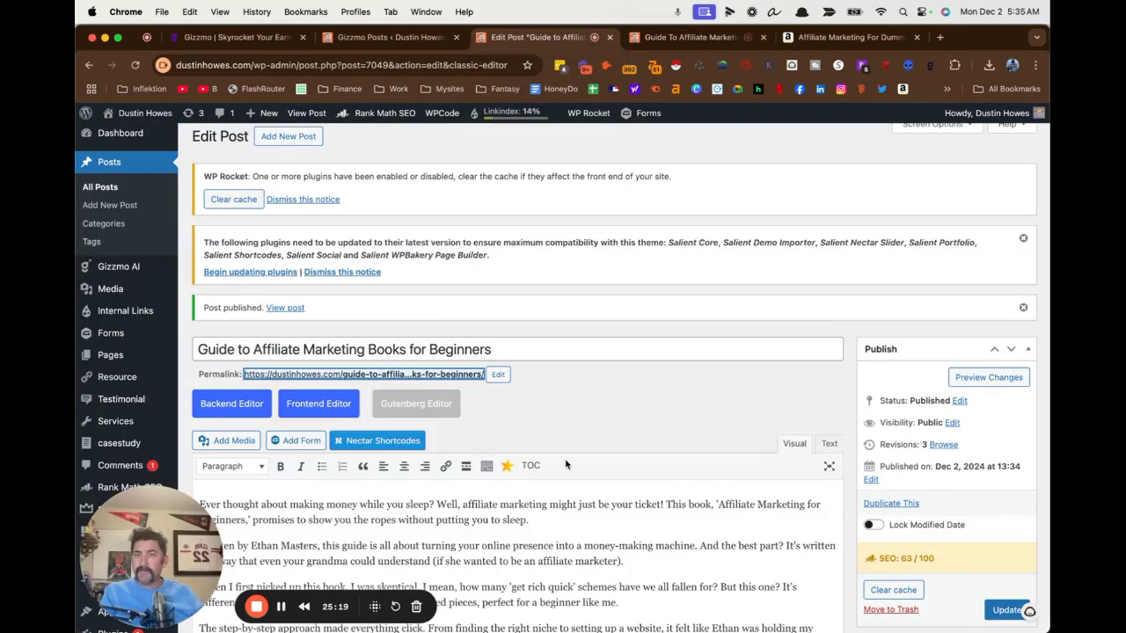
Use Jasper to continue the text after the first paragraph below the book image, expanding the Introduction to Affiliate Marketing section
{"action": "scroll", "coordinate": [565, 458], "scroll_direction": "down", "scroll_amount": 5}
{"action": "scroll", "coordinate": [565, 461], "scroll_direction": "down", "scroll_amount": 15}
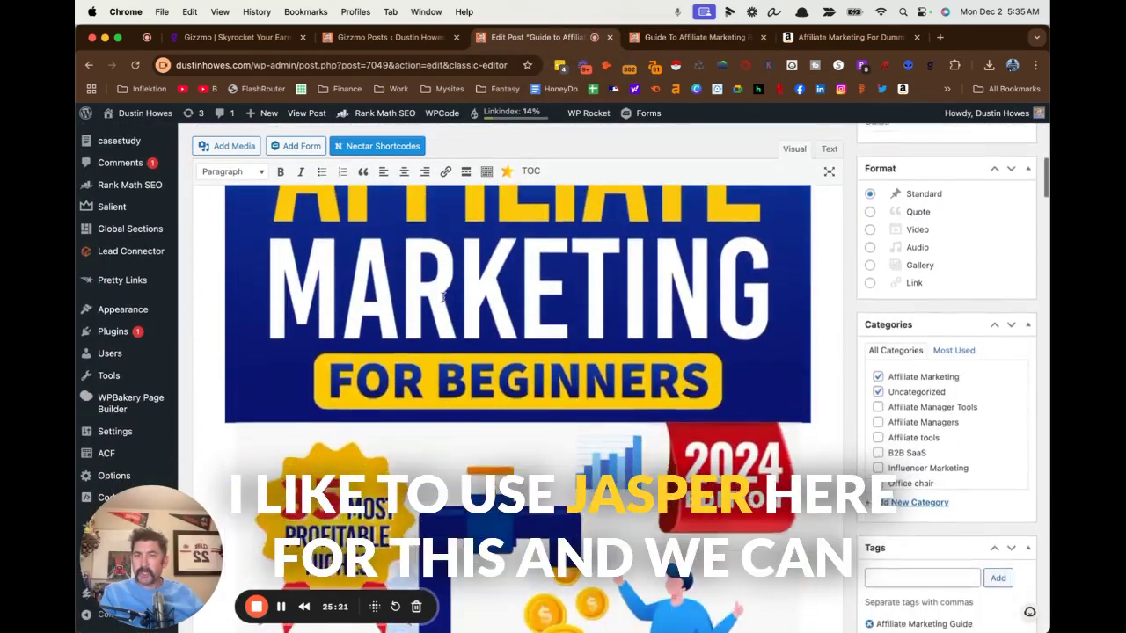
{"action": "scroll", "coordinate": [443, 296], "scroll_direction": "down", "scroll_amount": 4}
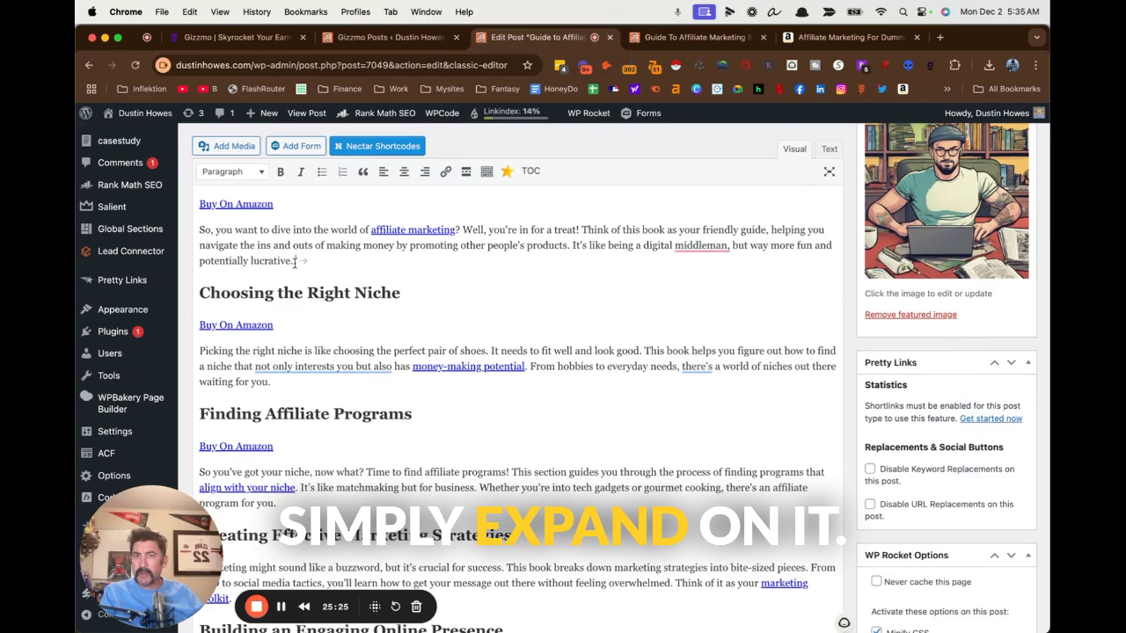
{"action": "left_click", "coordinate": [304, 263]}
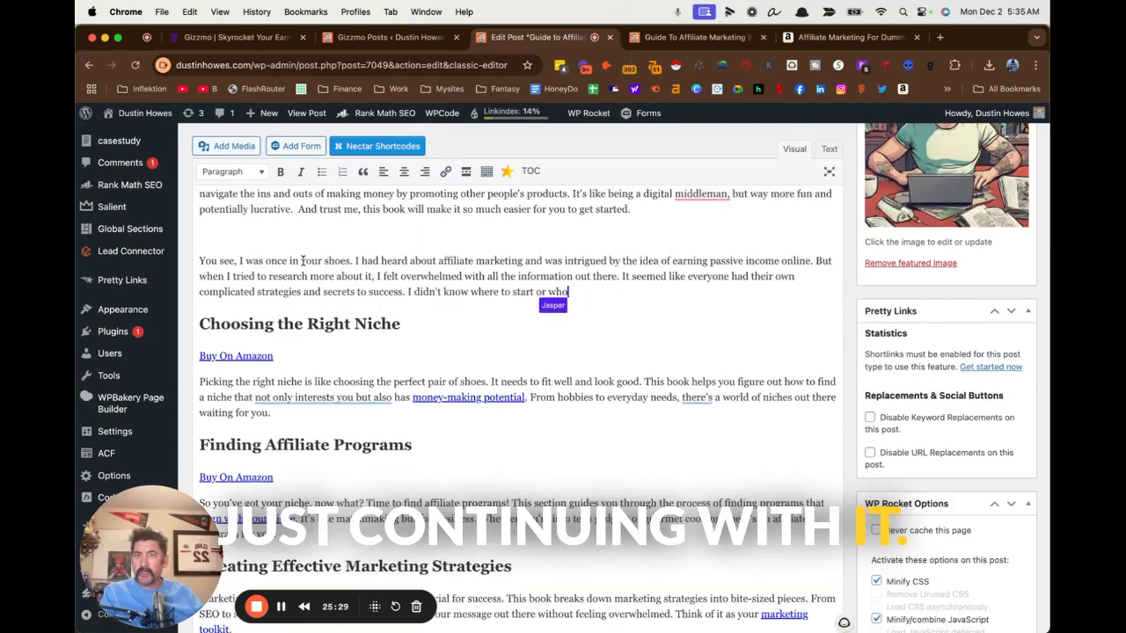
Add a blank line below the Buy On Amazon links in the introduction, Choosing the Right Niche and Finding Affiliate Programs sections
{"action": "left_click", "coordinate": [287, 337]}
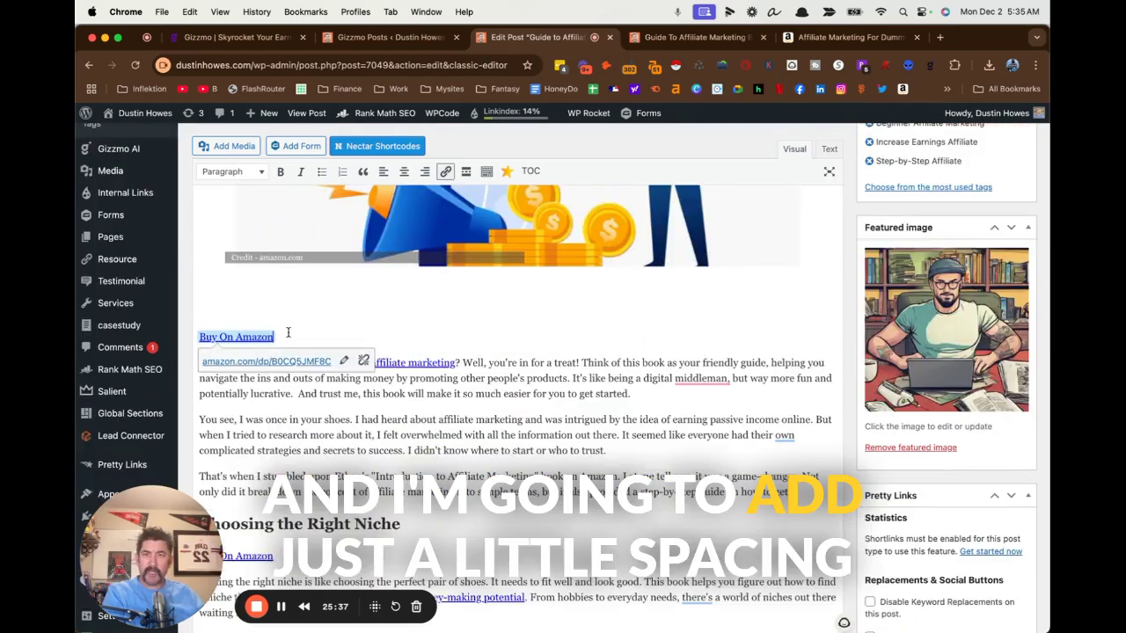
{"action": "scroll", "coordinate": [288, 332], "scroll_direction": "down", "scroll_amount": 6}
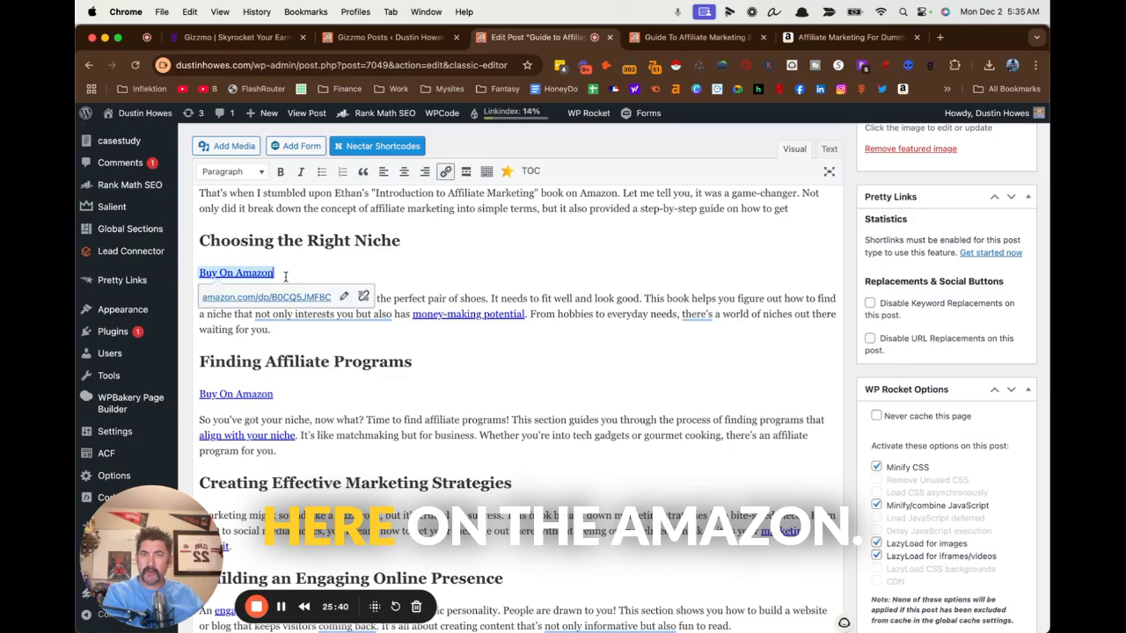
{"action": "key", "text": "Return"}
{"action": "left_click", "coordinate": [296, 398]}
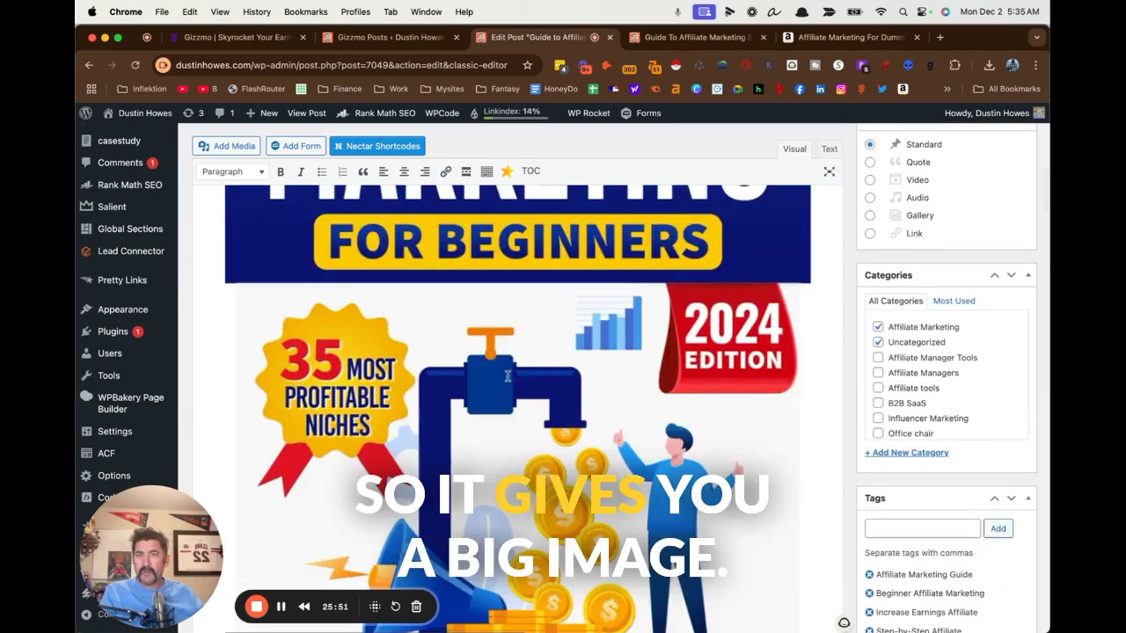
Check the images and related products throughout the post in the editor, and update the published post
{"action": "scroll", "coordinate": [524, 337], "scroll_direction": "down", "scroll_amount": 10}
{"action": "scroll", "coordinate": [523, 337], "scroll_direction": "down", "scroll_amount": 15}
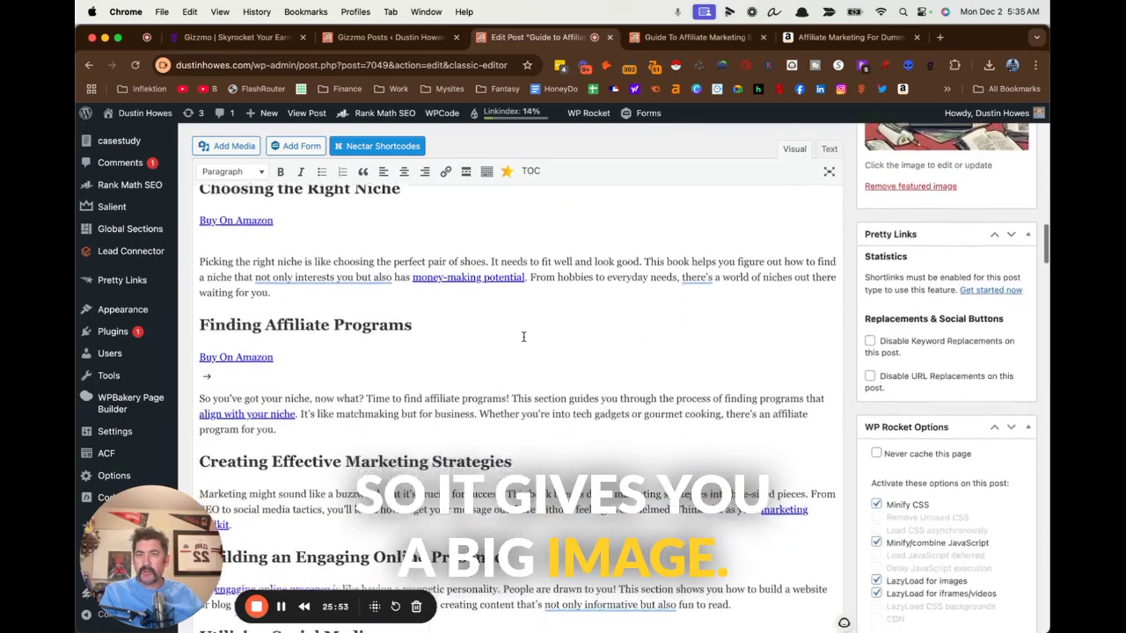
{"action": "scroll", "coordinate": [523, 341], "scroll_direction": "down", "scroll_amount": 1}
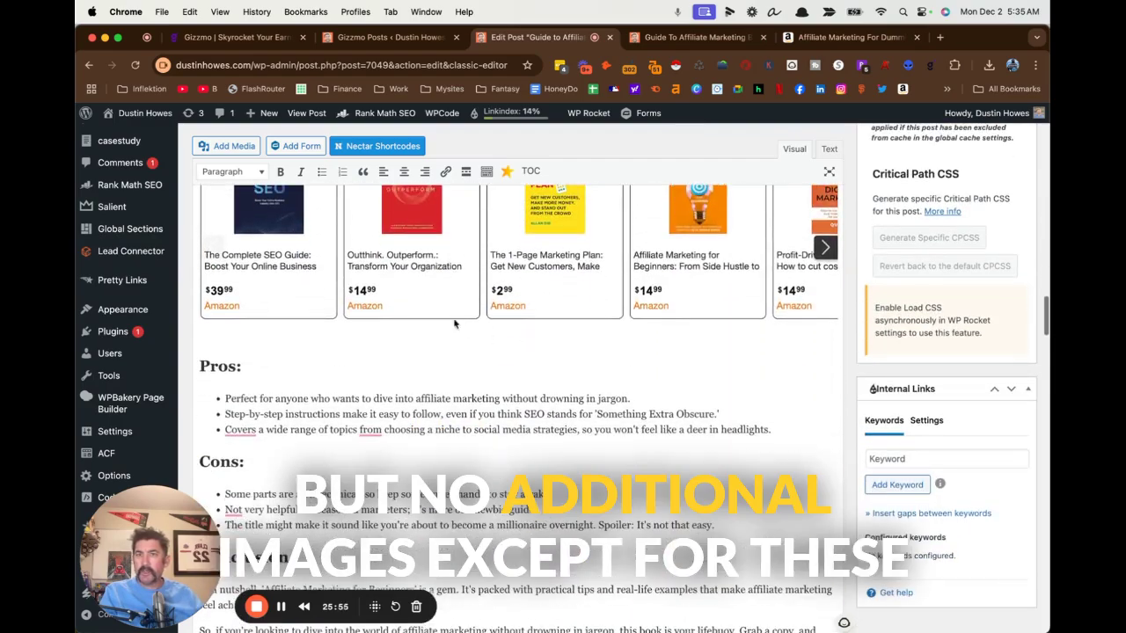
{"action": "scroll", "coordinate": [552, 256], "scroll_direction": "up", "scroll_amount": 4}
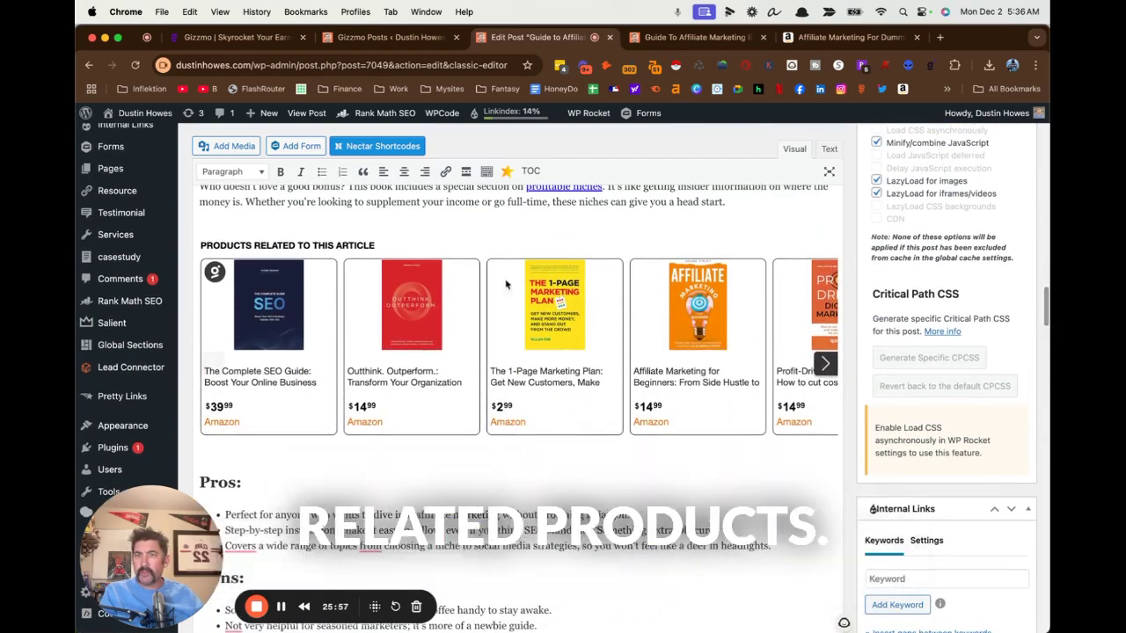
{"action": "scroll", "coordinate": [574, 372], "scroll_direction": "down", "scroll_amount": 15}
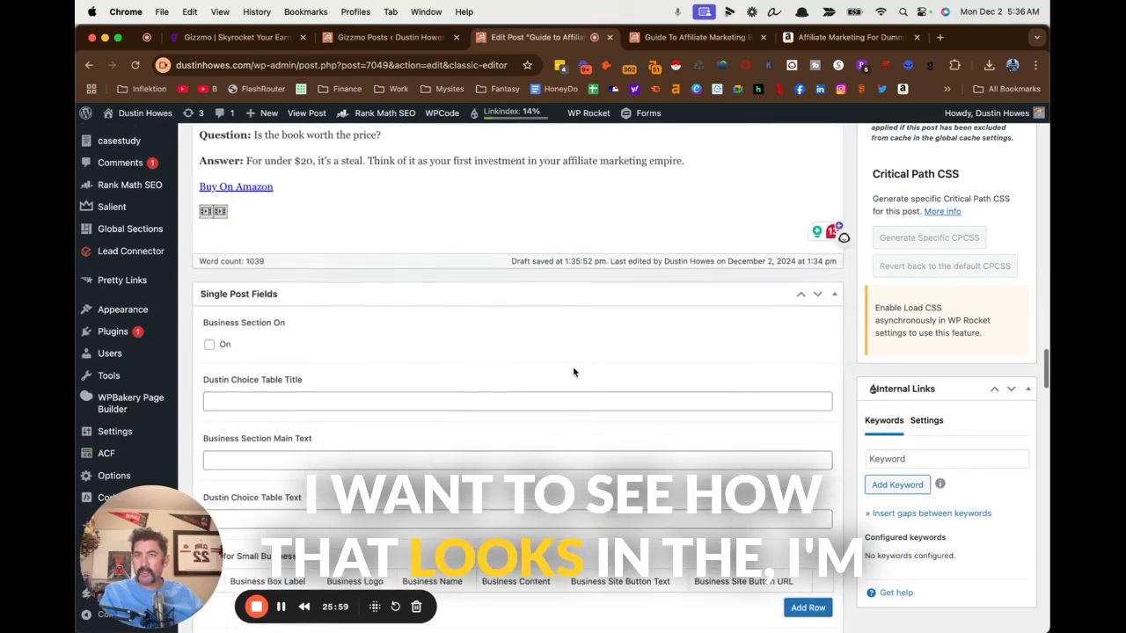
{"action": "scroll", "coordinate": [572, 367], "scroll_direction": "up", "scroll_amount": 20}
{"action": "scroll", "coordinate": [573, 367], "scroll_direction": "up", "scroll_amount": 10}
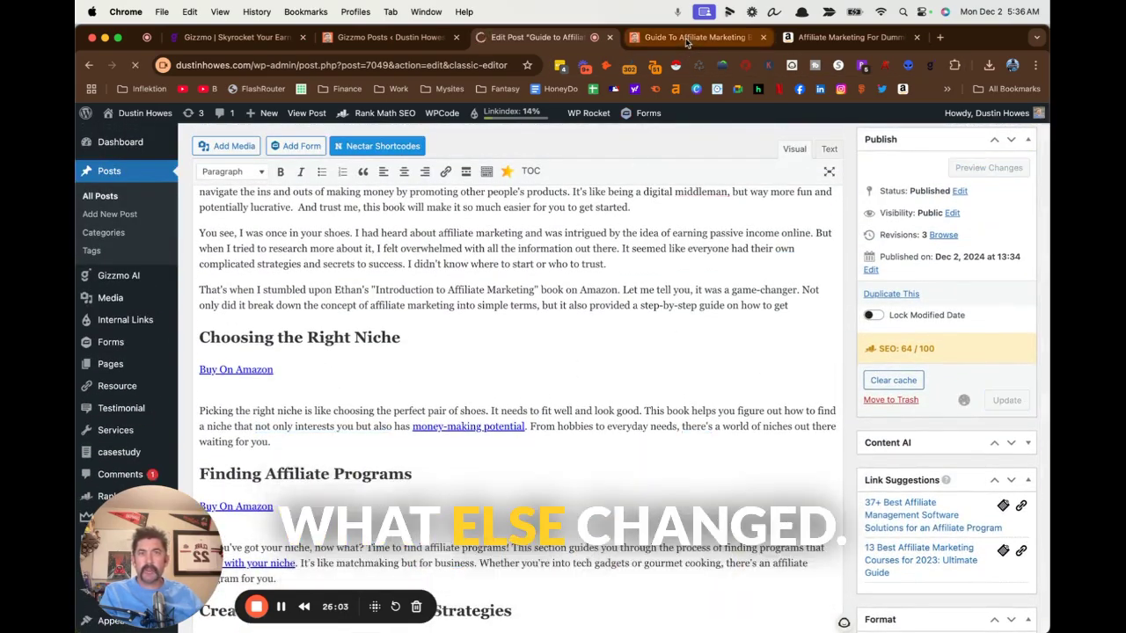
Examine the updated live post's expanded introduction, Amazon button spacing and internal links, dismissing the free report popup
{"action": "left_click", "coordinate": [685, 38]}
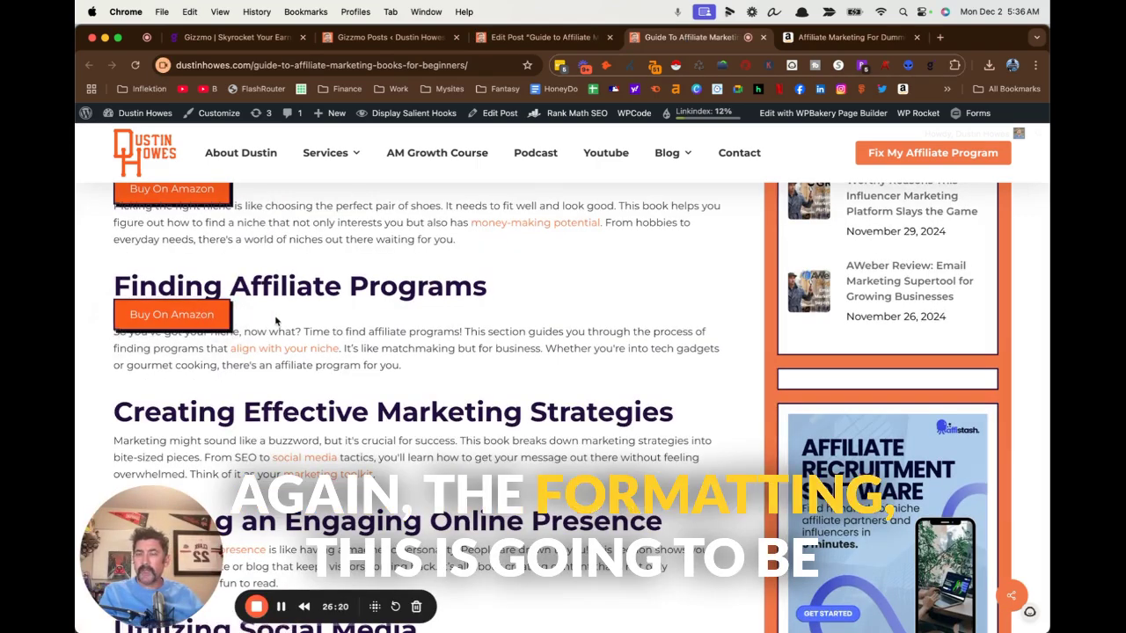
{"action": "scroll", "coordinate": [221, 314], "scroll_direction": "down", "scroll_amount": 5}
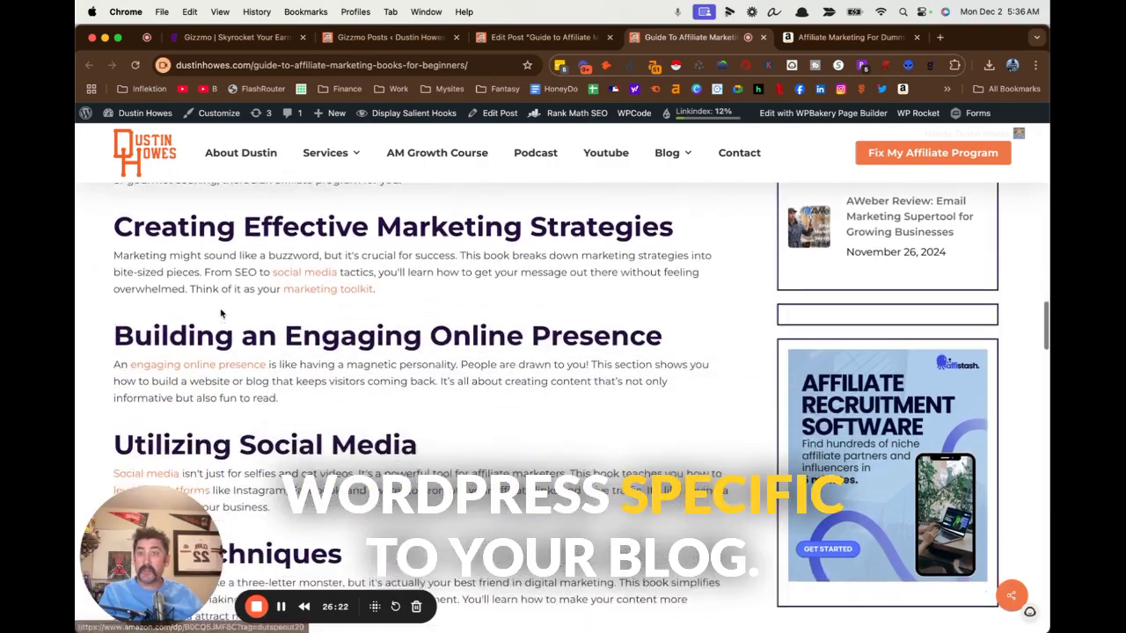
{"action": "scroll", "coordinate": [222, 308], "scroll_direction": "up", "scroll_amount": 10}
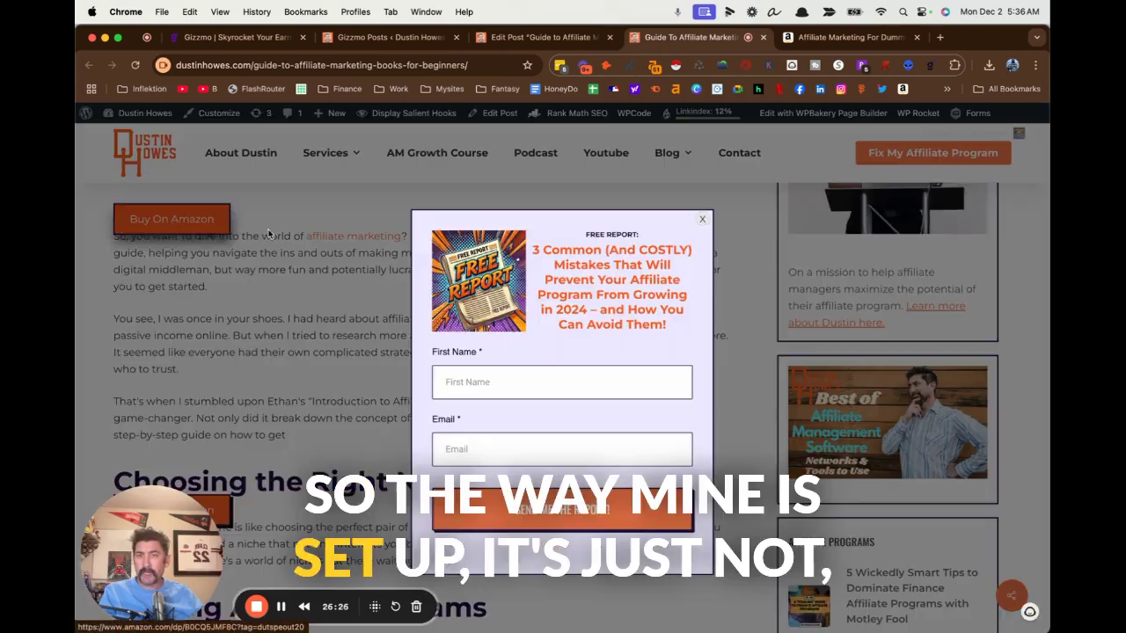
{"action": "left_click", "coordinate": [702, 221]}
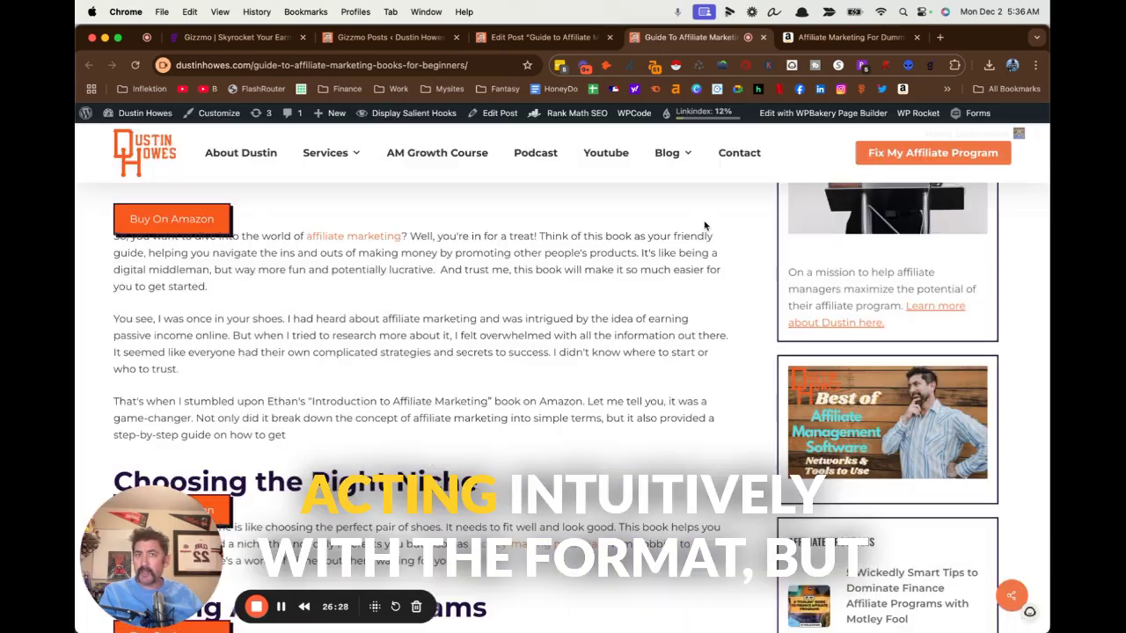
{"action": "scroll", "coordinate": [395, 349], "scroll_direction": "up", "scroll_amount": 4}
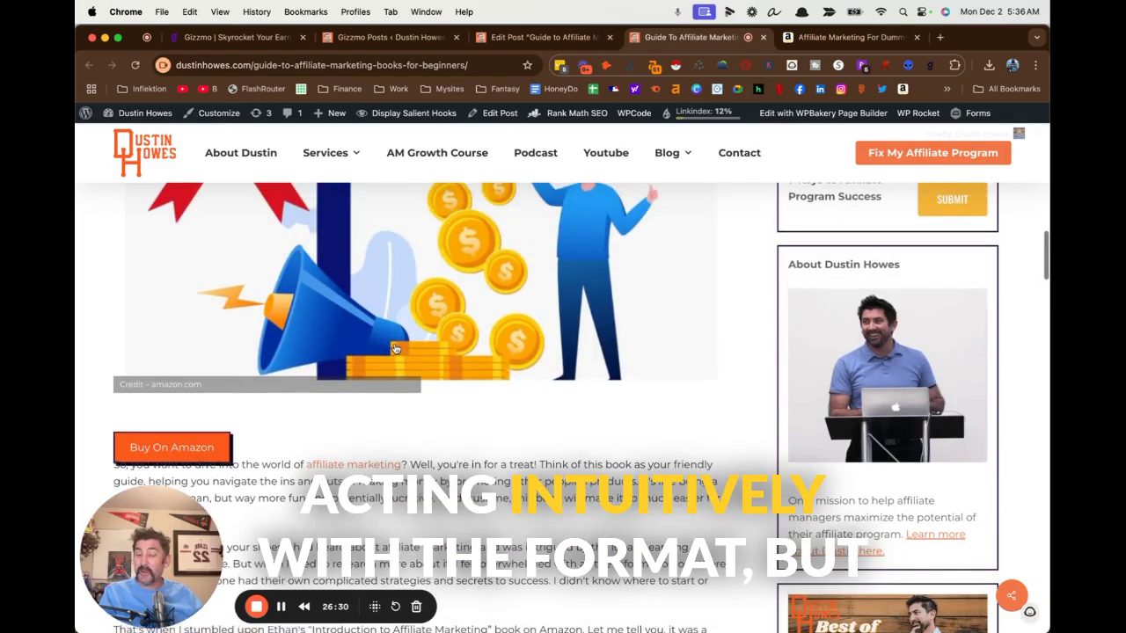
{"action": "scroll", "coordinate": [395, 349], "scroll_direction": "down", "scroll_amount": 2}
{"action": "scroll", "coordinate": [395, 349], "scroll_direction": "down", "scroll_amount": 4}
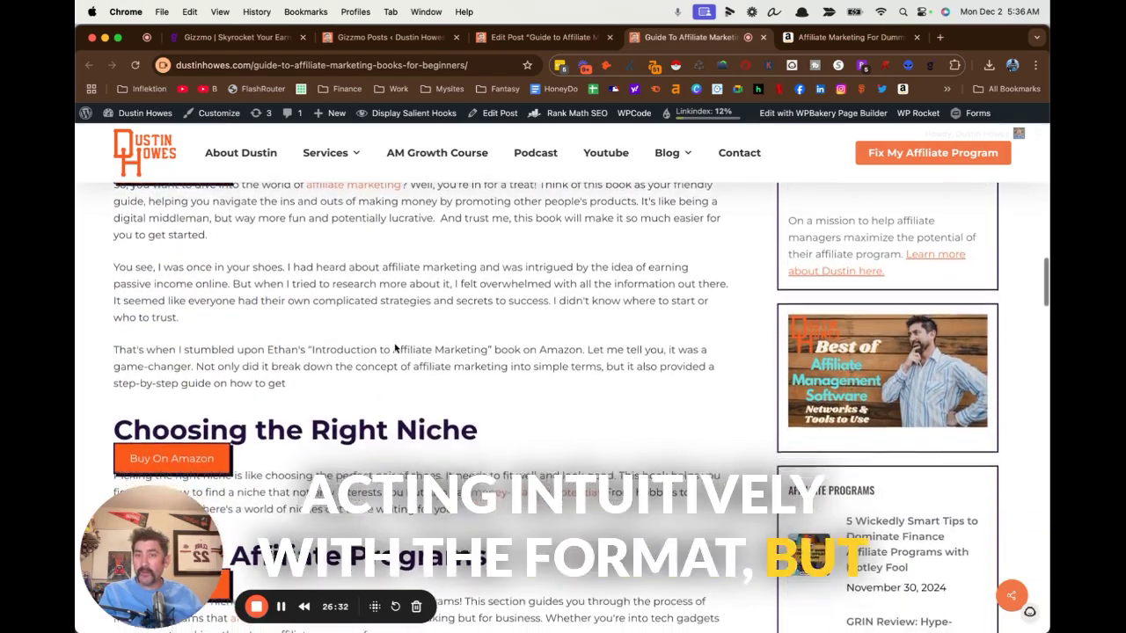
{"action": "scroll", "coordinate": [394, 349], "scroll_direction": "down", "scroll_amount": 2}
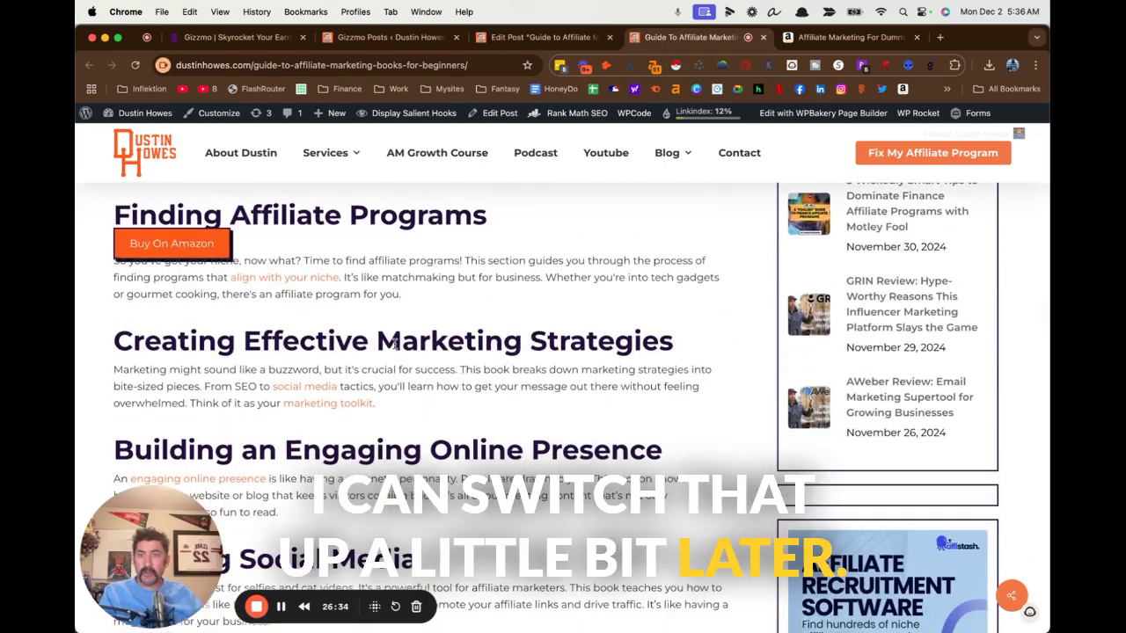
{"action": "scroll", "coordinate": [395, 346], "scroll_direction": "down", "scroll_amount": 1}
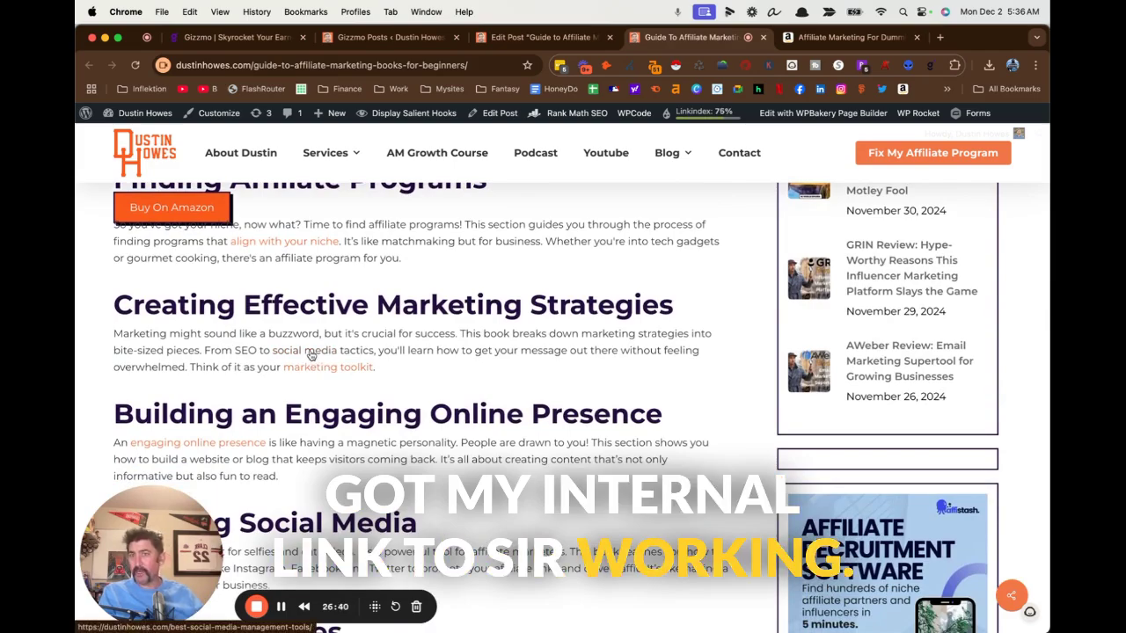
{"action": "scroll", "coordinate": [309, 354], "scroll_direction": "down", "scroll_amount": 6}
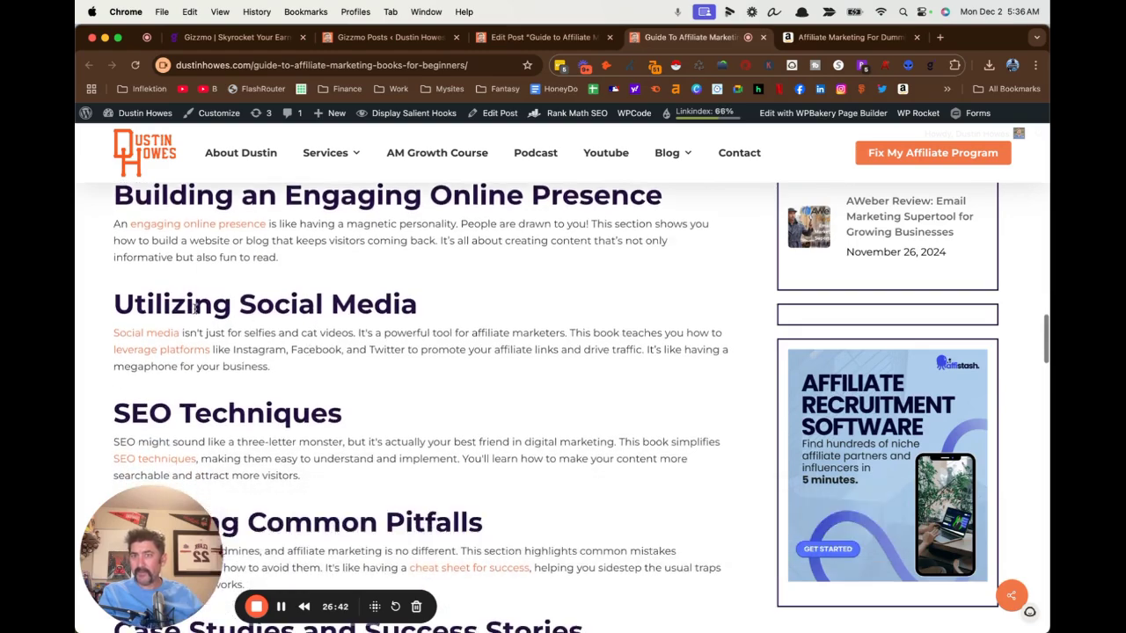
{"action": "scroll", "coordinate": [195, 307], "scroll_direction": "up", "scroll_amount": 10}
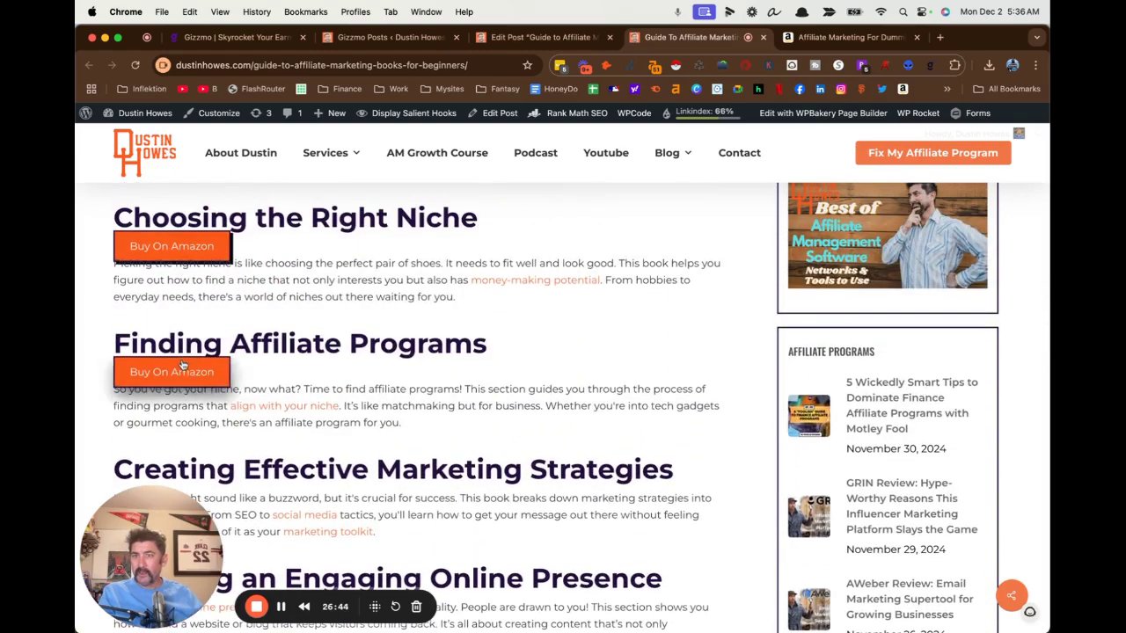
Open the Buy On Amazon link under Finding Affiliate Programs, check the affiliate tag in its URL, and return to the post
{"action": "left_click", "coordinate": [180, 368]}
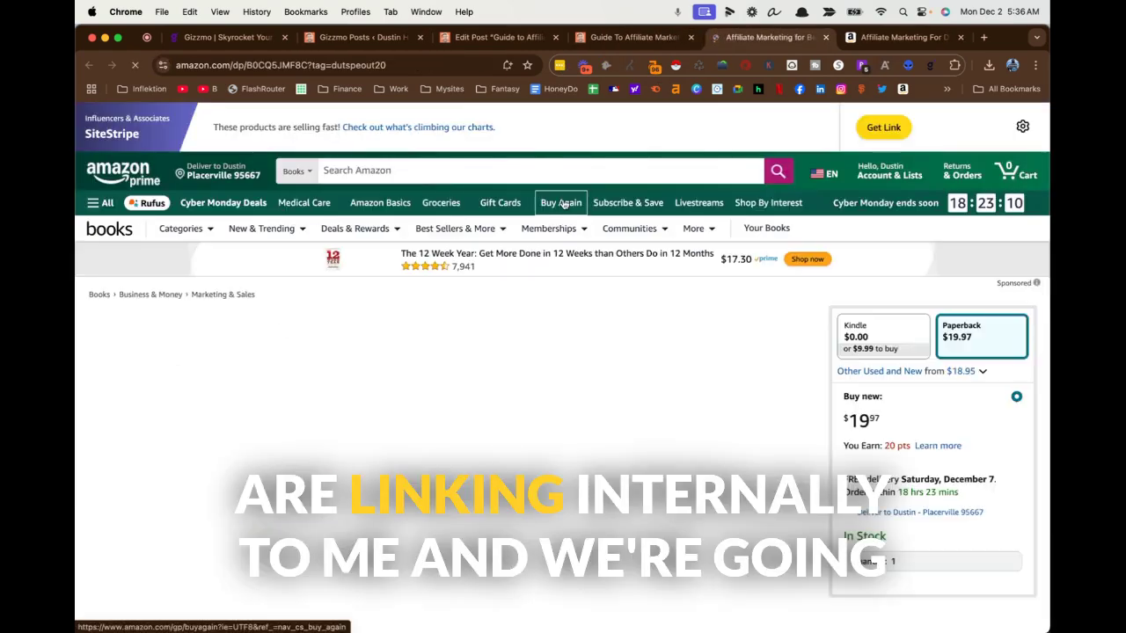
{"action": "scroll", "coordinate": [631, 384], "scroll_direction": "down", "scroll_amount": 5}
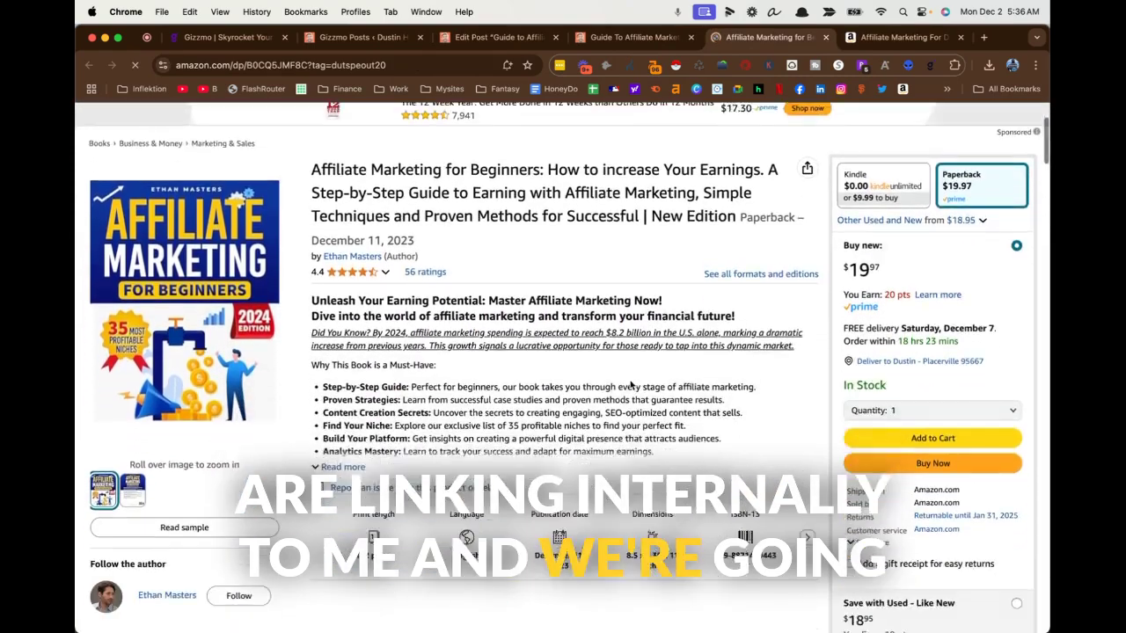
{"action": "scroll", "coordinate": [631, 385], "scroll_direction": "up", "scroll_amount": 3}
{"action": "scroll", "coordinate": [631, 384], "scroll_direction": "up", "scroll_amount": 2}
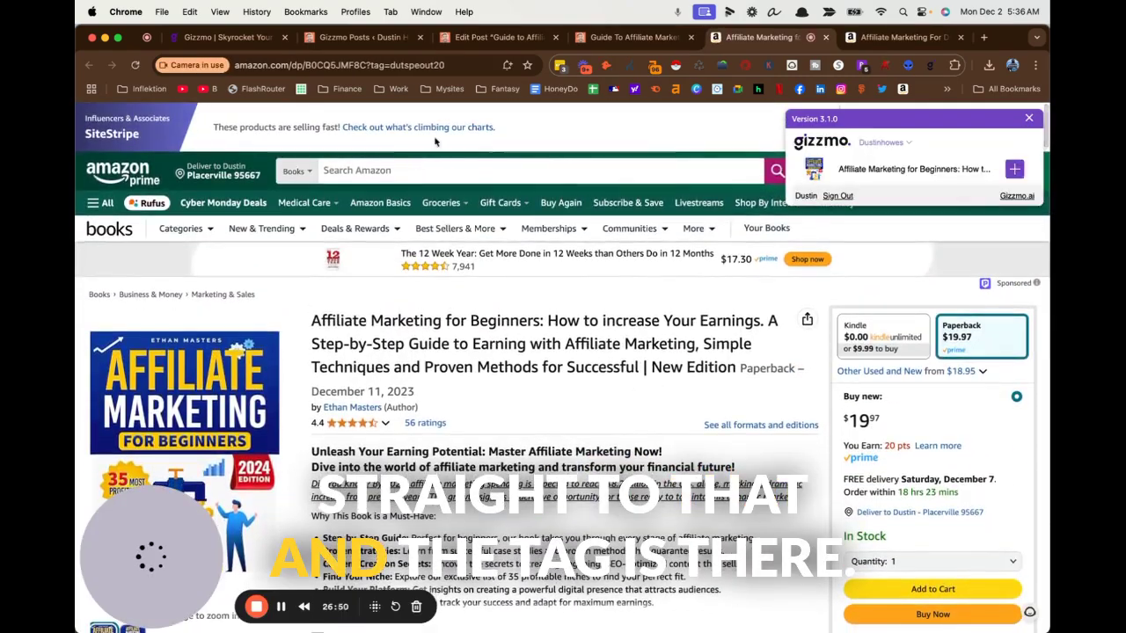
{"action": "left_click", "coordinate": [408, 65]}
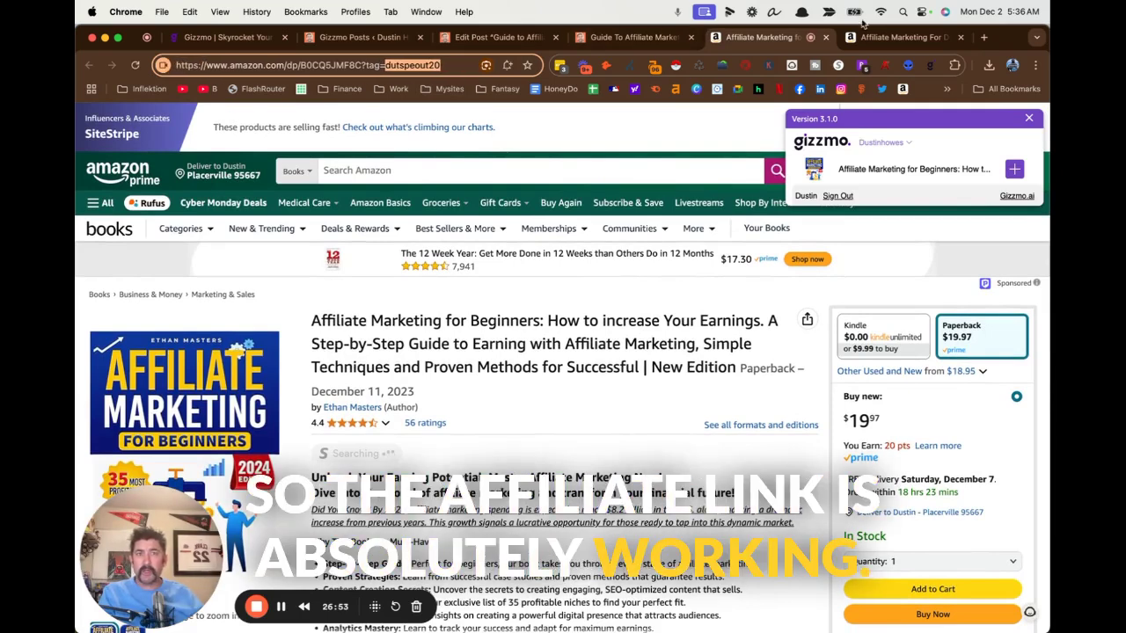
{"action": "left_click", "coordinate": [831, 38]}
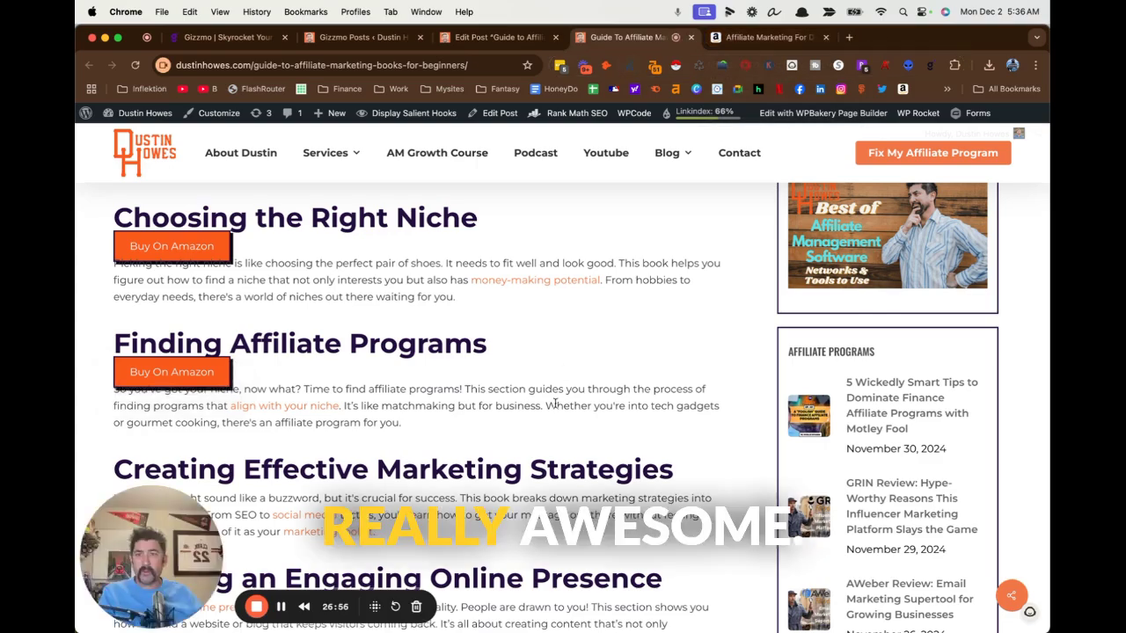
Open The 1-Page Marketing Plan from the post's related products, look over its Amazon page, and return to the live post
{"action": "scroll", "coordinate": [555, 403], "scroll_direction": "down", "scroll_amount": 3}
{"action": "scroll", "coordinate": [555, 403], "scroll_direction": "down", "scroll_amount": 5}
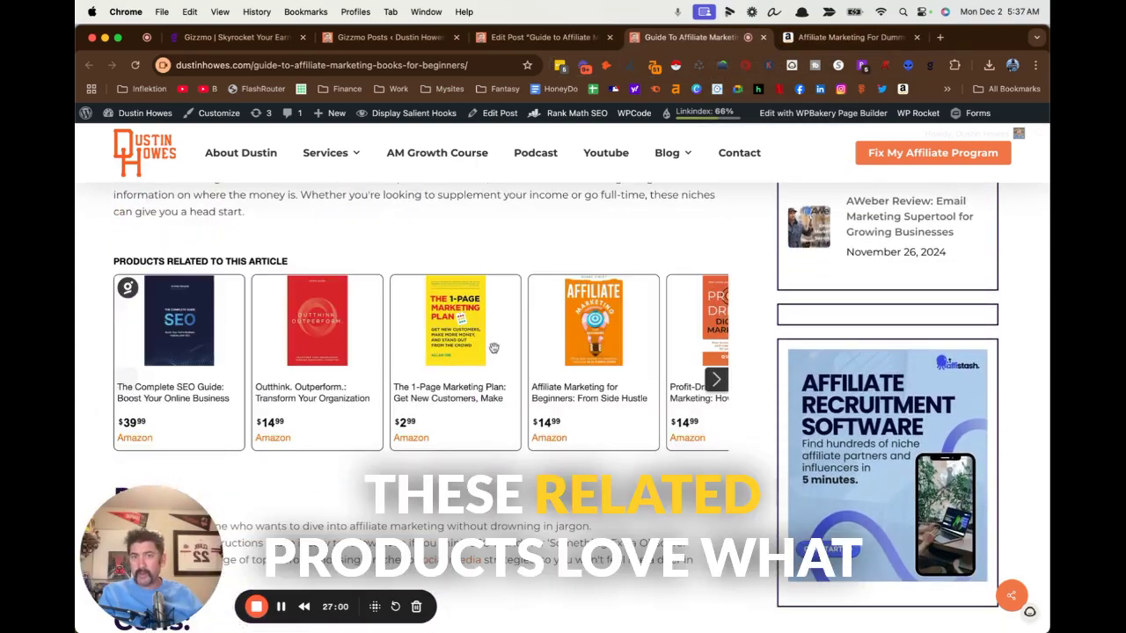
{"action": "left_click", "coordinate": [465, 351]}
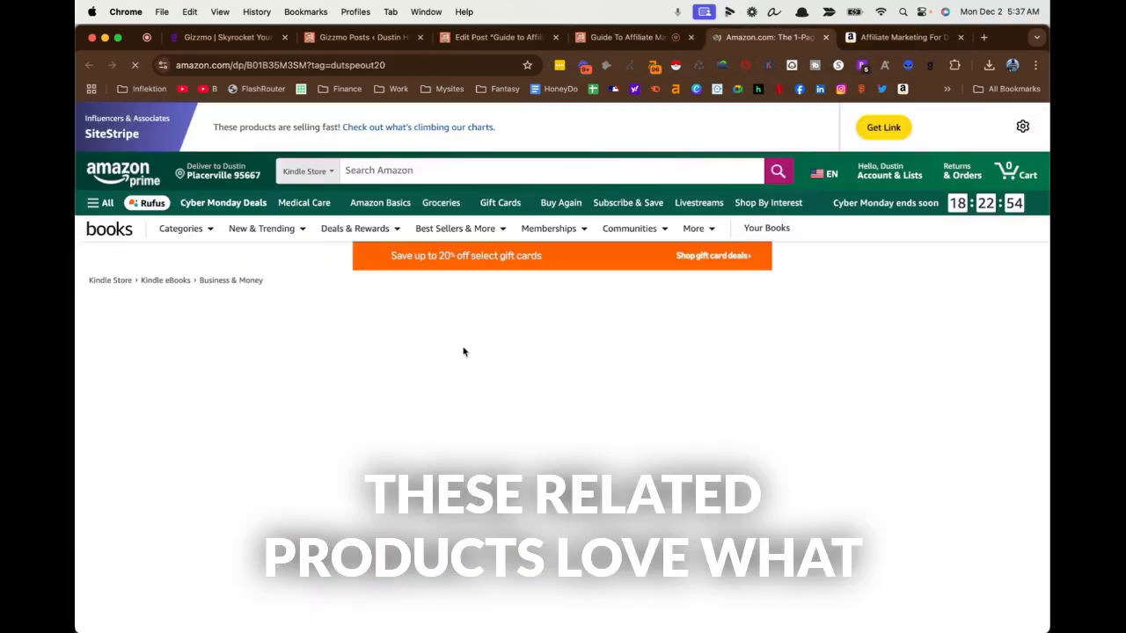
{"action": "scroll", "coordinate": [463, 348], "scroll_direction": "down", "scroll_amount": 3}
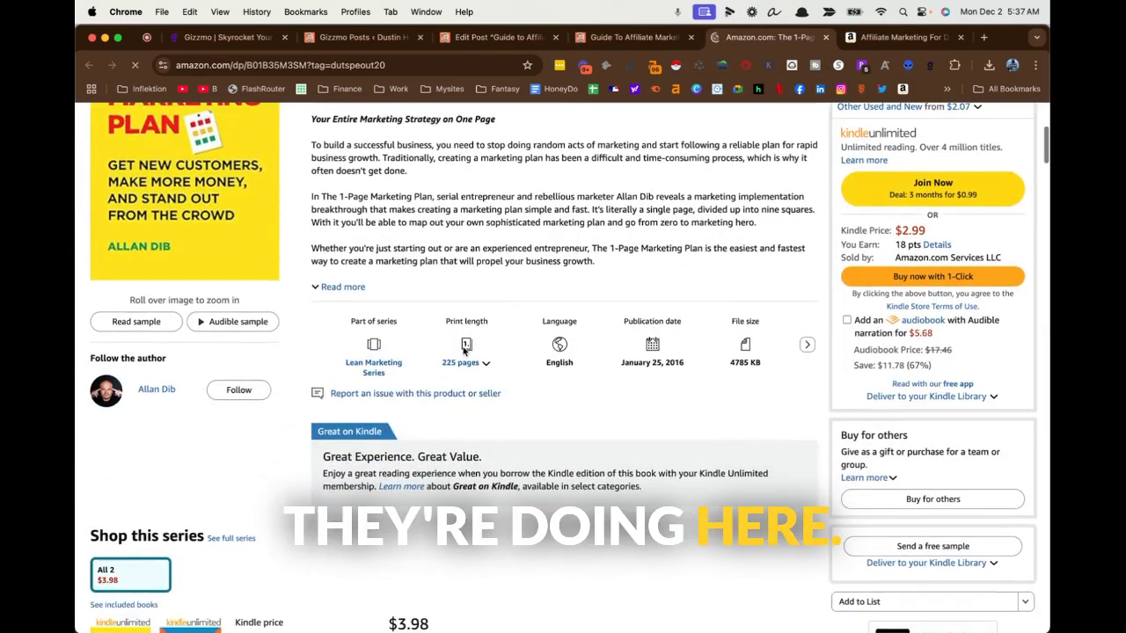
{"action": "scroll", "coordinate": [465, 350], "scroll_direction": "up", "scroll_amount": 3}
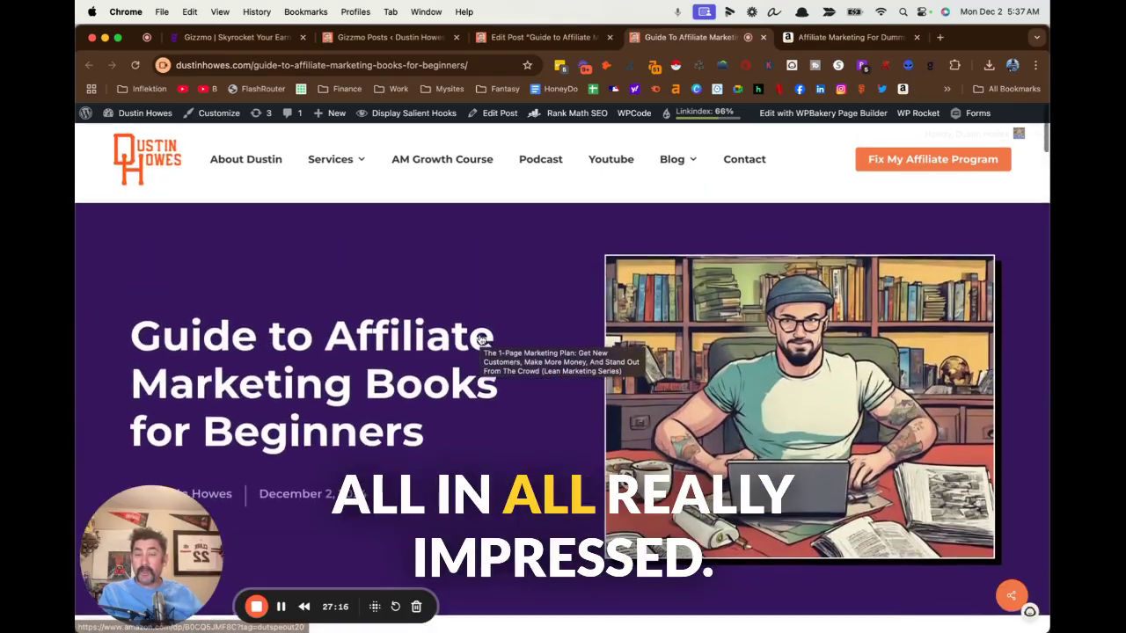
{"action": "scroll", "coordinate": [479, 339], "scroll_direction": "down", "scroll_amount": 1}
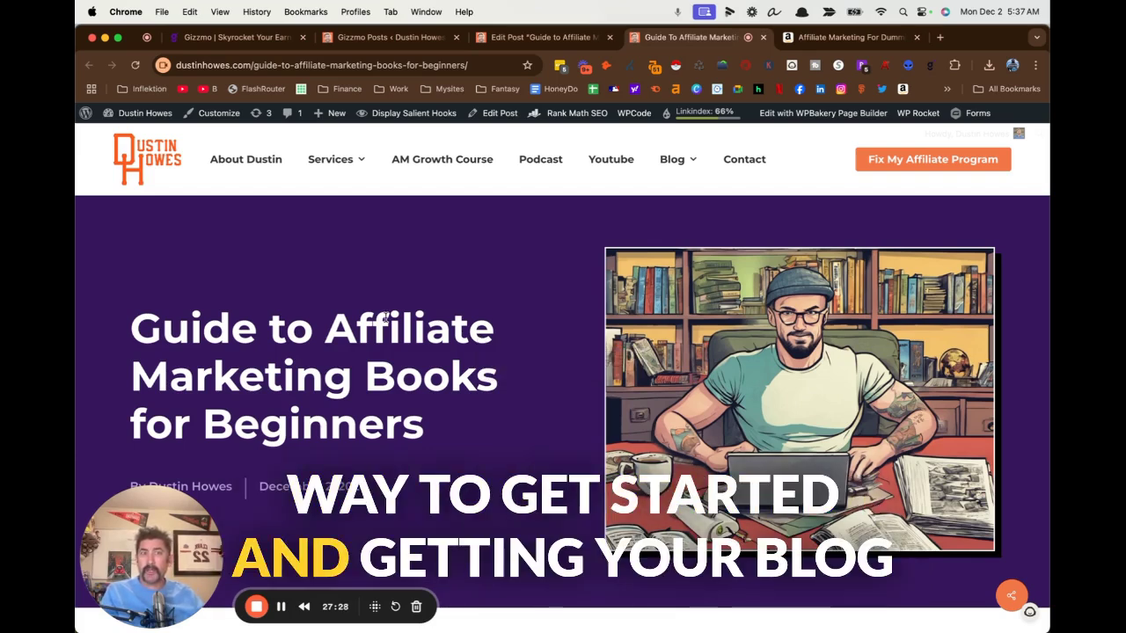
{"action": "scroll", "coordinate": [384, 318], "scroll_direction": "down", "scroll_amount": 2}
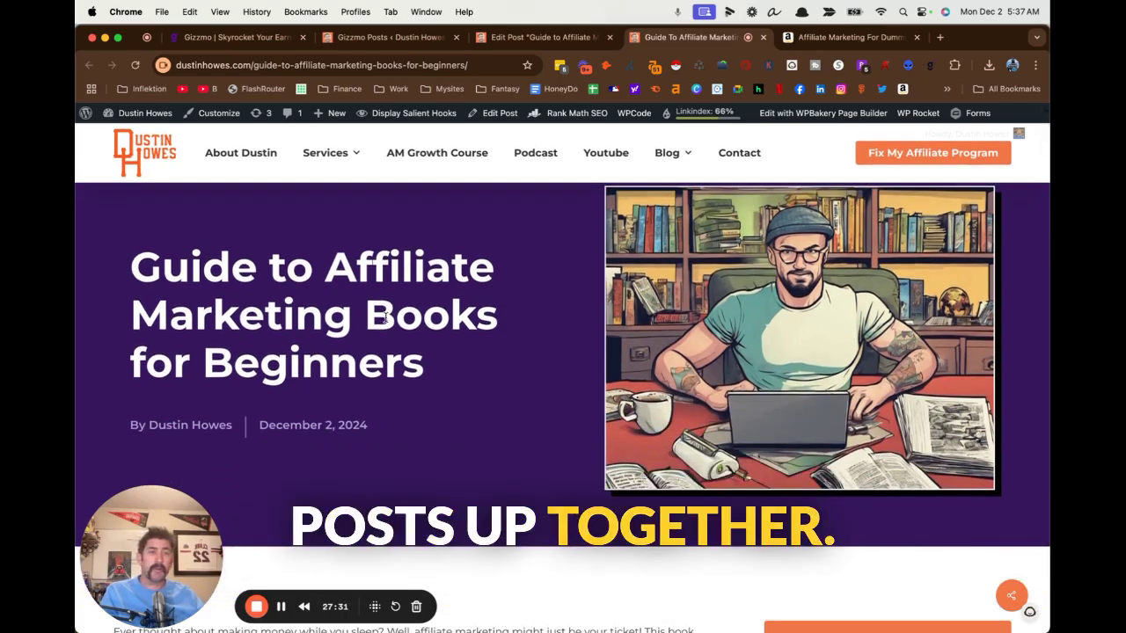
{"action": "scroll", "coordinate": [437, 419], "scroll_direction": "down", "scroll_amount": 20}
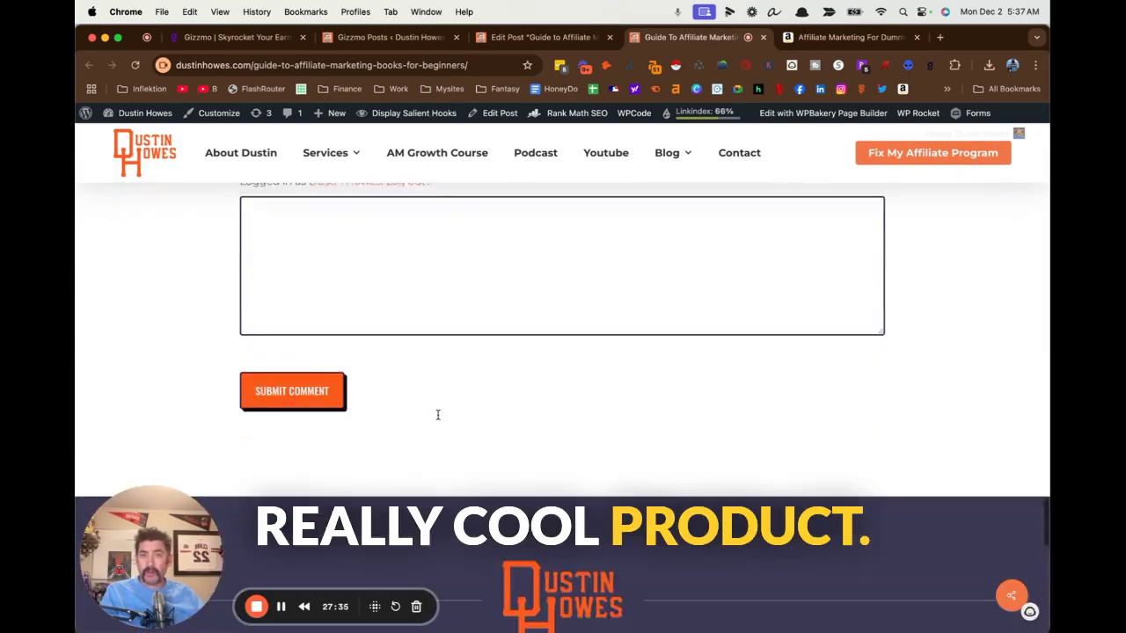
{"action": "scroll", "coordinate": [437, 419], "scroll_direction": "down", "scroll_amount": 10}
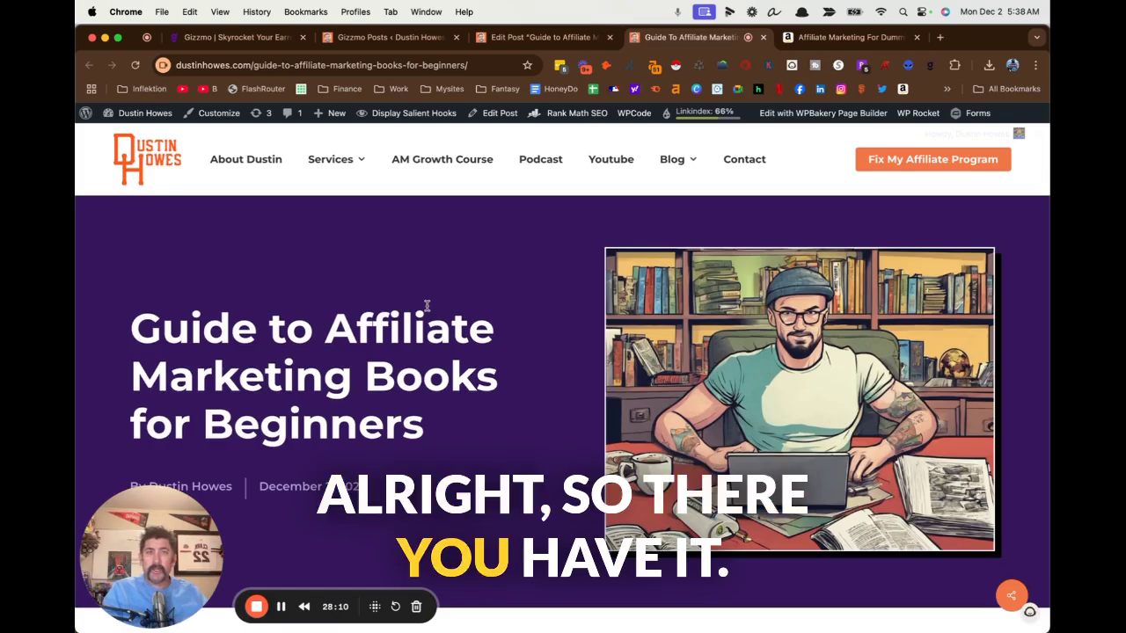
{"action": "scroll", "coordinate": [427, 305], "scroll_direction": "down", "scroll_amount": 10}
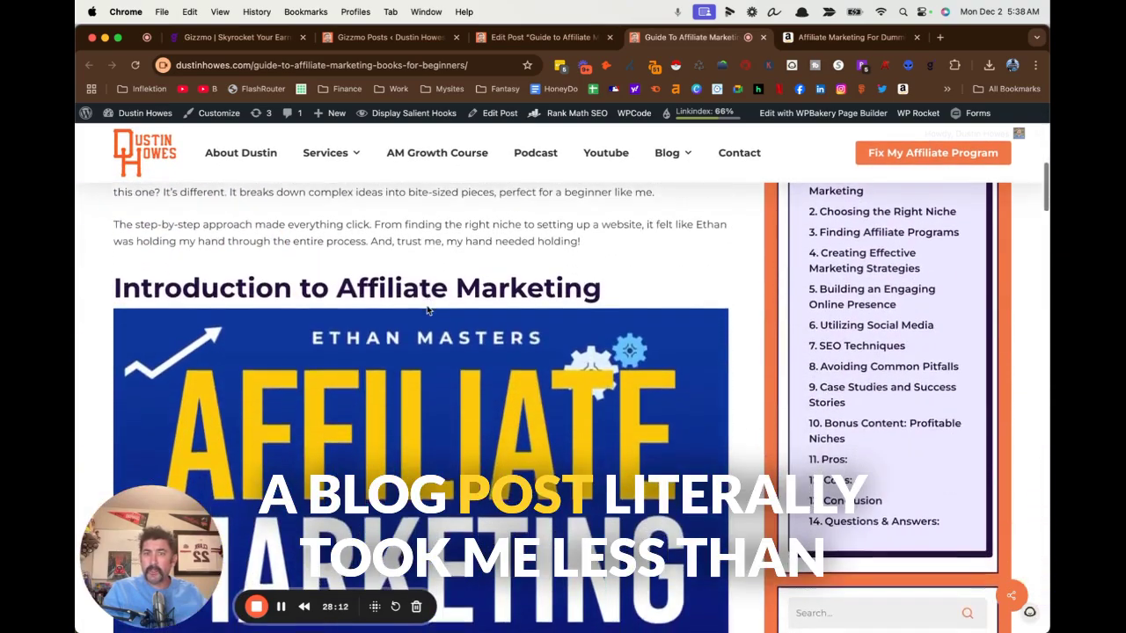
Skim the whole live post from the introduction to the comment form and return to the Introduction to Affiliate Marketing section
{"action": "scroll", "coordinate": [426, 310], "scroll_direction": "down", "scroll_amount": 10}
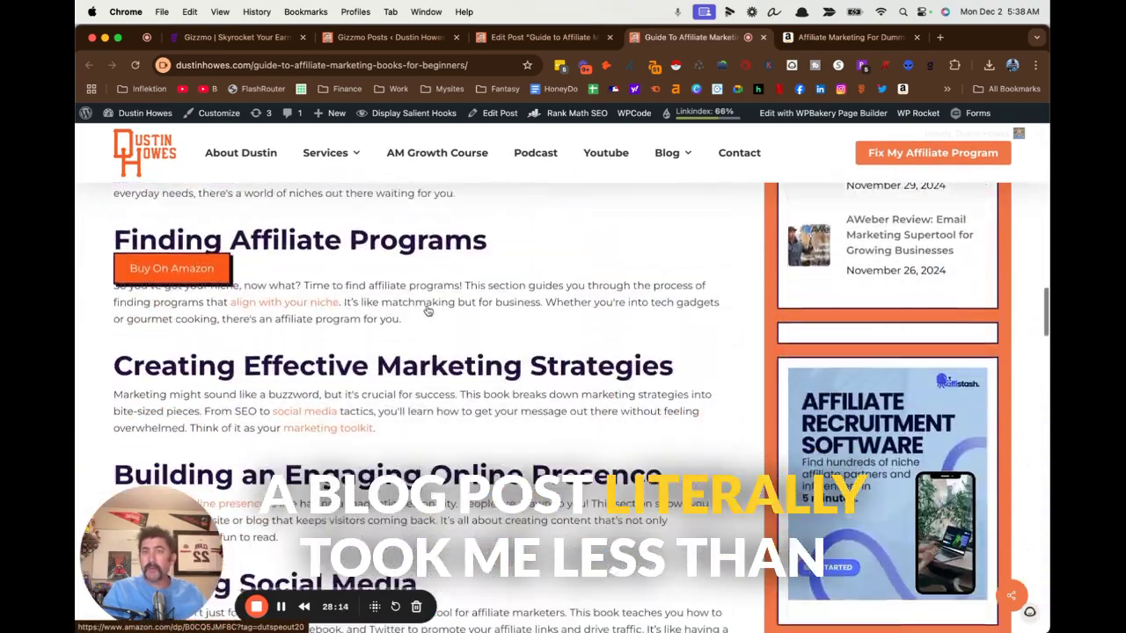
{"action": "scroll", "coordinate": [427, 311], "scroll_direction": "down", "scroll_amount": 10}
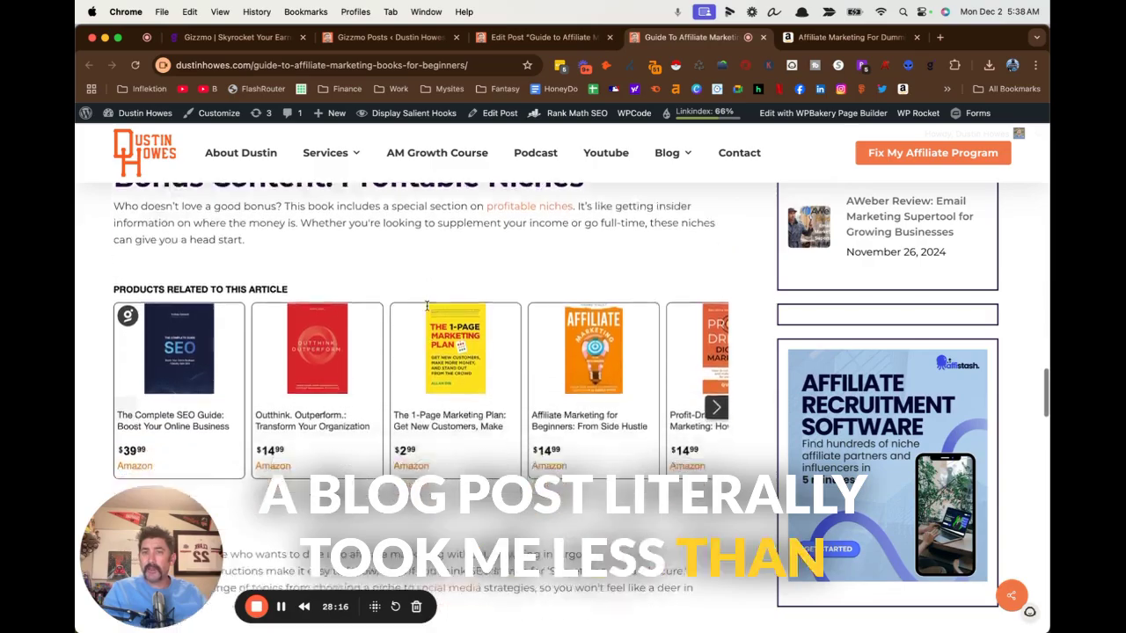
{"action": "scroll", "coordinate": [426, 305], "scroll_direction": "down", "scroll_amount": 10}
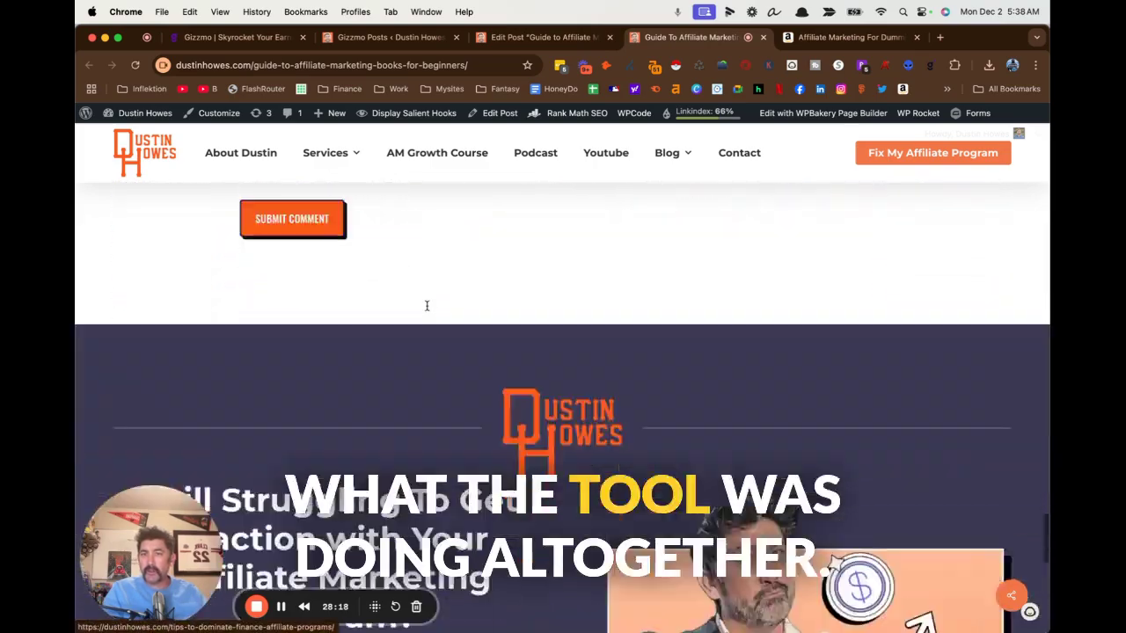
{"action": "scroll", "coordinate": [427, 305], "scroll_direction": "up", "scroll_amount": 15}
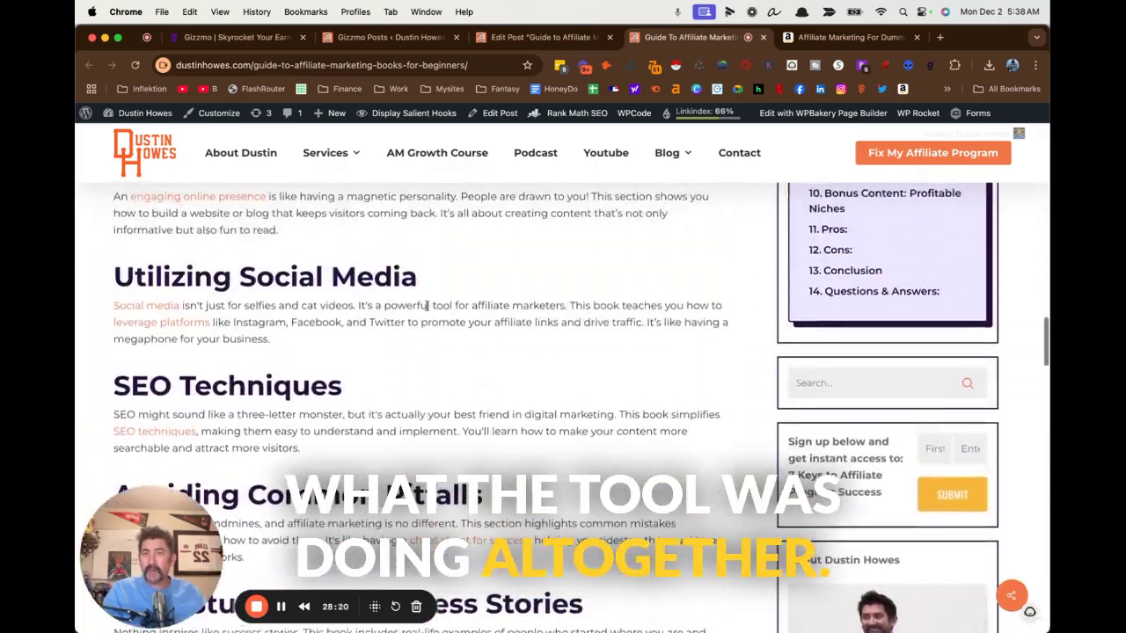
{"action": "scroll", "coordinate": [427, 305], "scroll_direction": "up", "scroll_amount": 15}
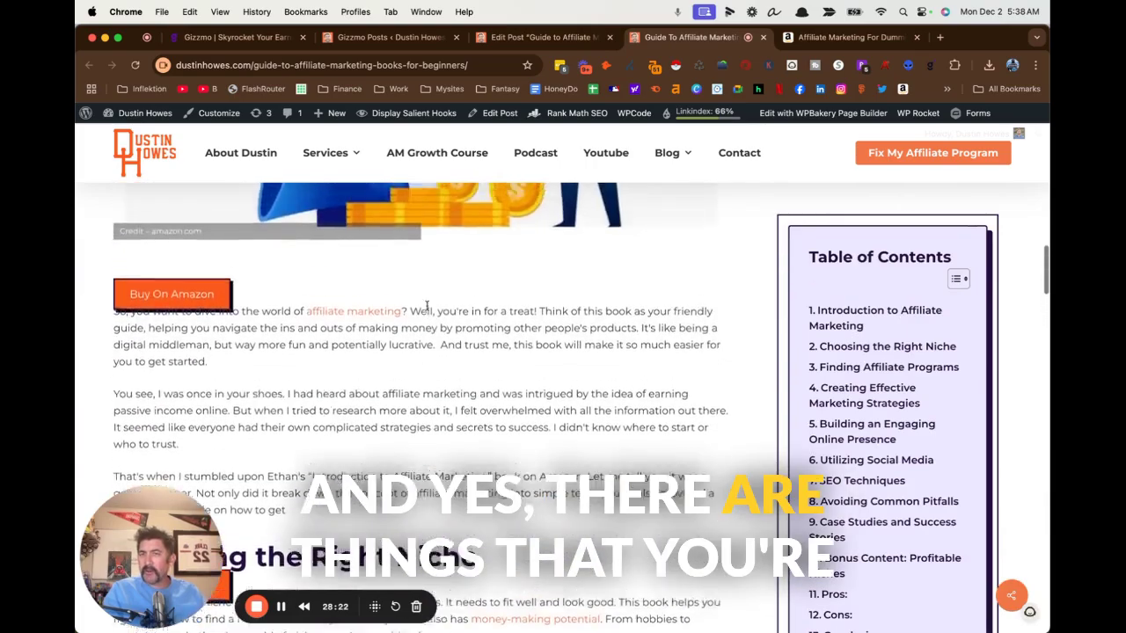
{"action": "scroll", "coordinate": [427, 305], "scroll_direction": "up", "scroll_amount": 10}
Review the live post's Amazon button placement and section paragraphs through to Questions & Answers, and return to the post title
{"action": "scroll", "coordinate": [426, 306], "scroll_direction": "down", "scroll_amount": 5}
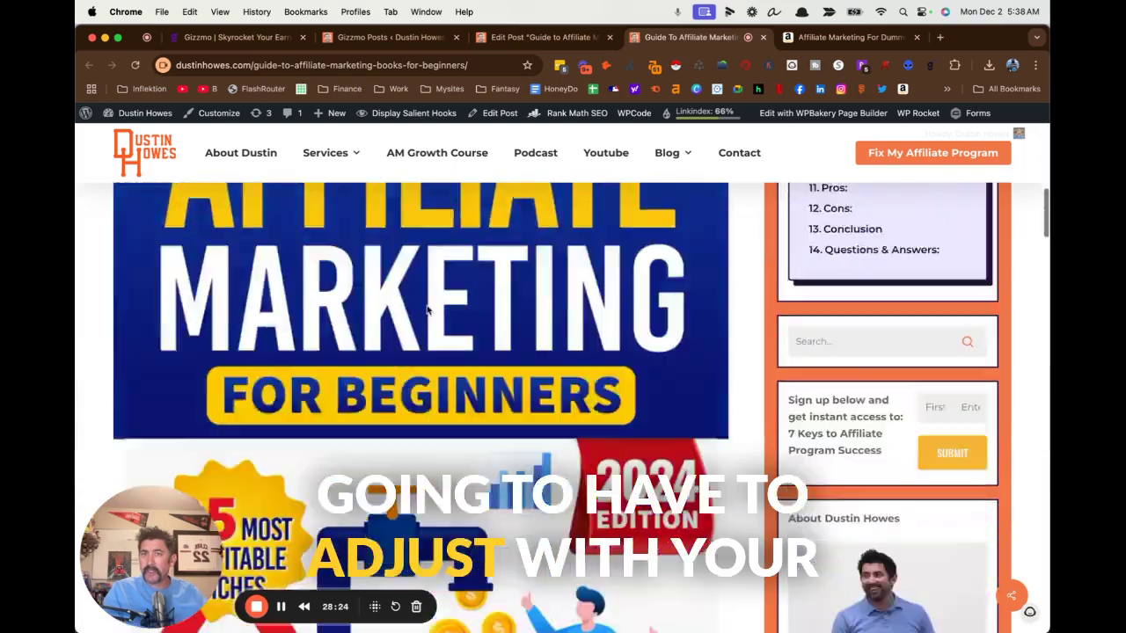
{"action": "scroll", "coordinate": [428, 309], "scroll_direction": "down", "scroll_amount": 8}
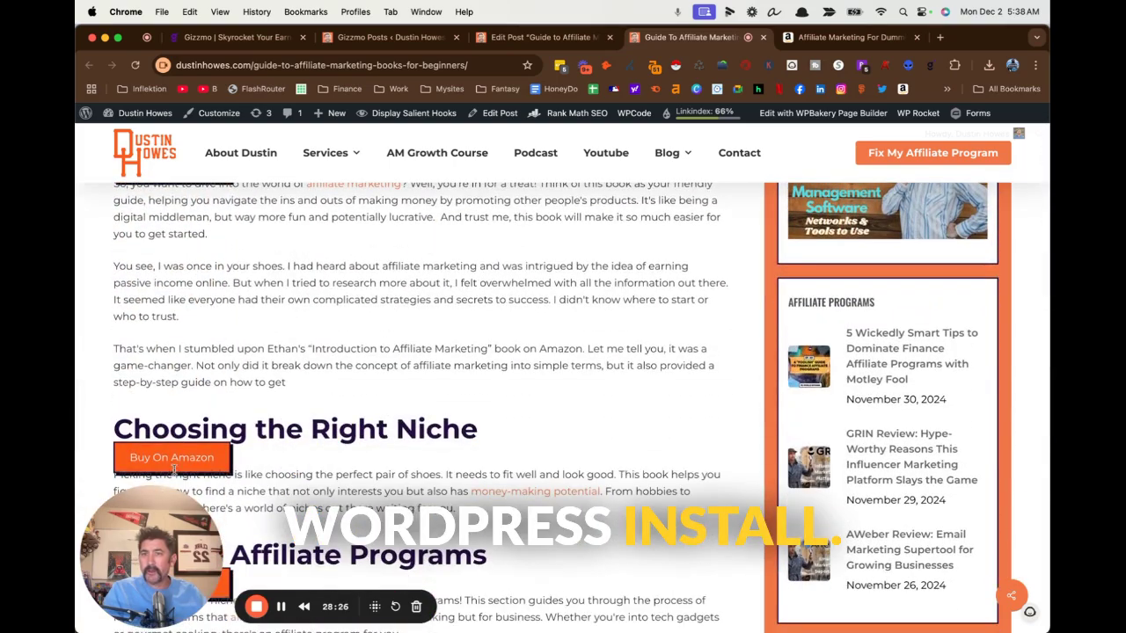
{"action": "scroll", "coordinate": [473, 390], "scroll_direction": "down", "scroll_amount": 7}
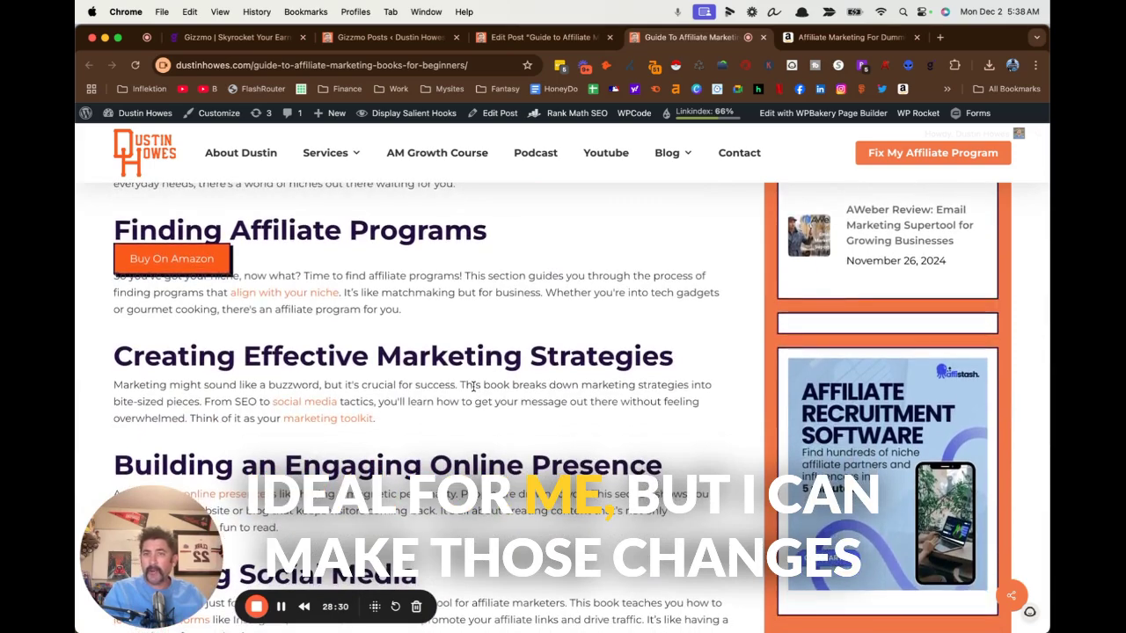
{"action": "scroll", "coordinate": [472, 390], "scroll_direction": "down", "scroll_amount": 4}
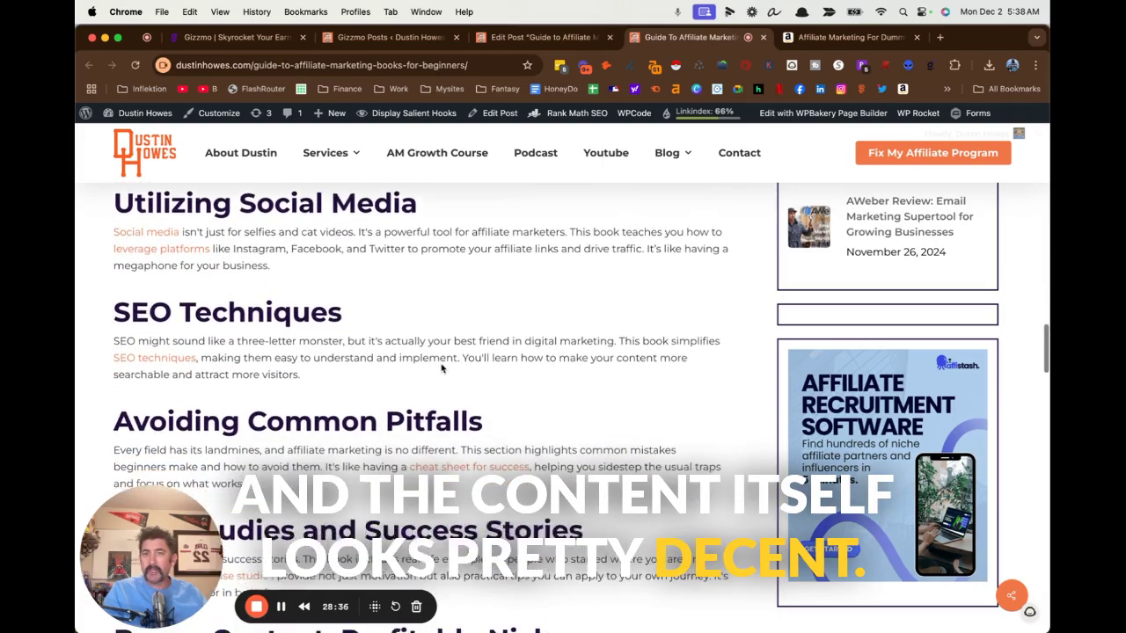
{"action": "scroll", "coordinate": [441, 368], "scroll_direction": "down", "scroll_amount": 1}
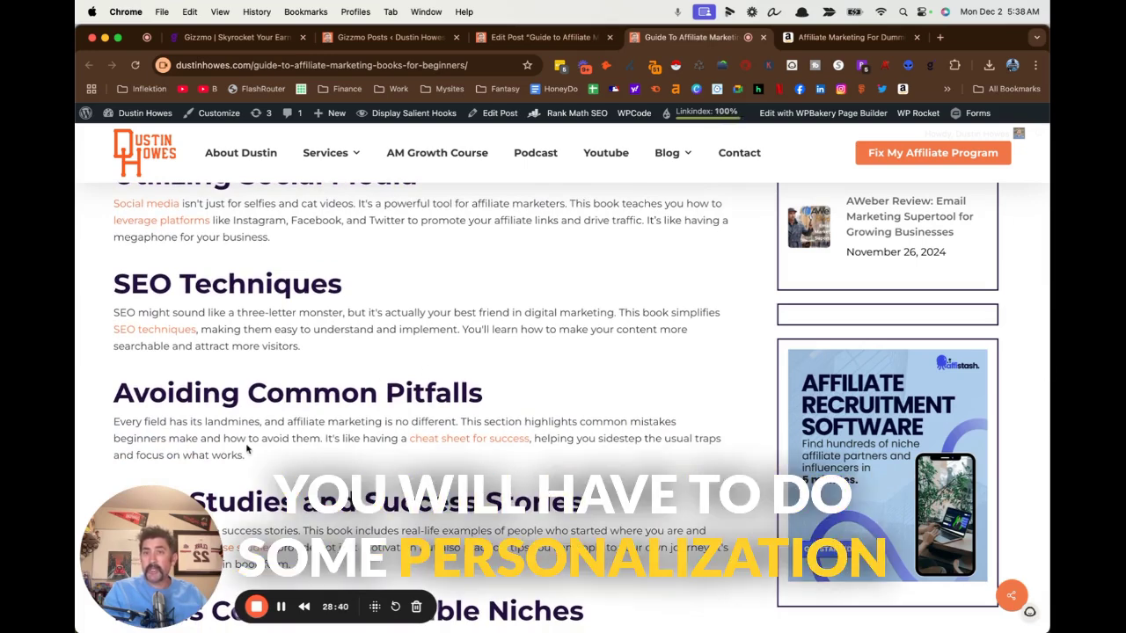
{"action": "scroll", "coordinate": [246, 448], "scroll_direction": "down", "scroll_amount": 6}
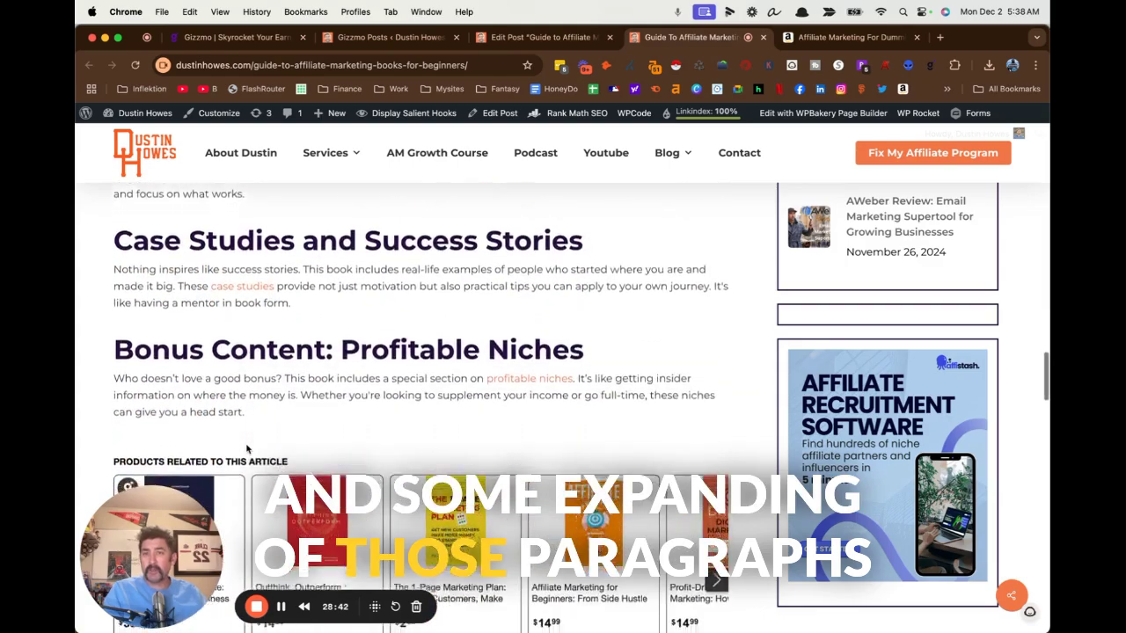
{"action": "scroll", "coordinate": [246, 449], "scroll_direction": "down", "scroll_amount": 10}
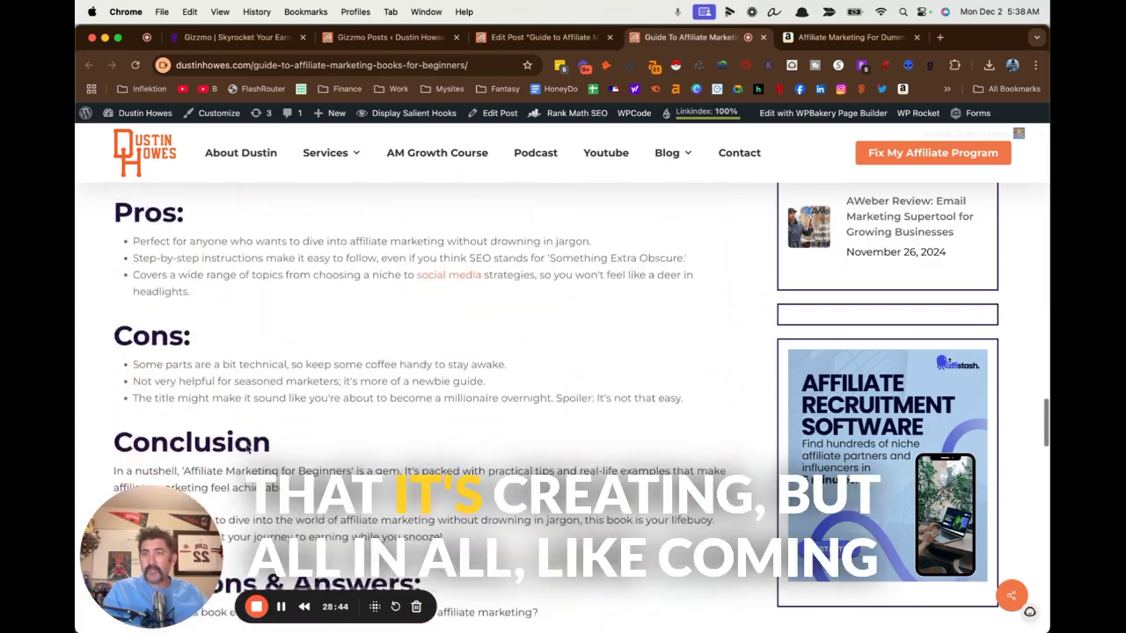
{"action": "scroll", "coordinate": [247, 448], "scroll_direction": "down", "scroll_amount": 13}
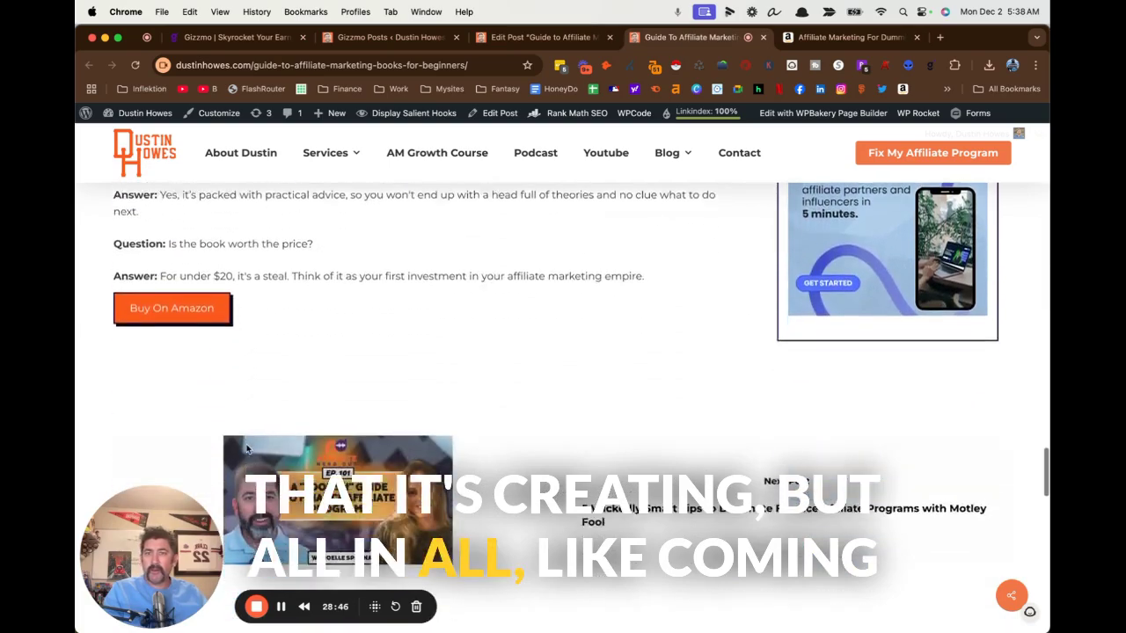
{"action": "scroll", "coordinate": [246, 449], "scroll_direction": "up", "scroll_amount": 20}
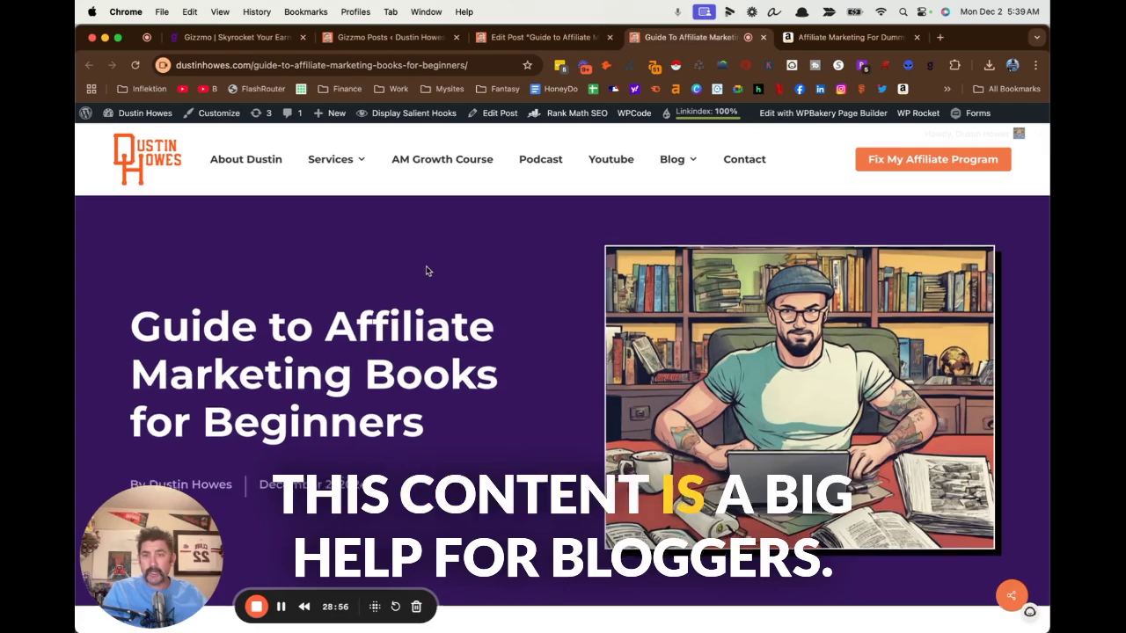
{"action": "scroll", "coordinate": [426, 271], "scroll_direction": "down", "scroll_amount": 3}
{"action": "scroll", "coordinate": [425, 271], "scroll_direction": "up", "scroll_amount": 3}
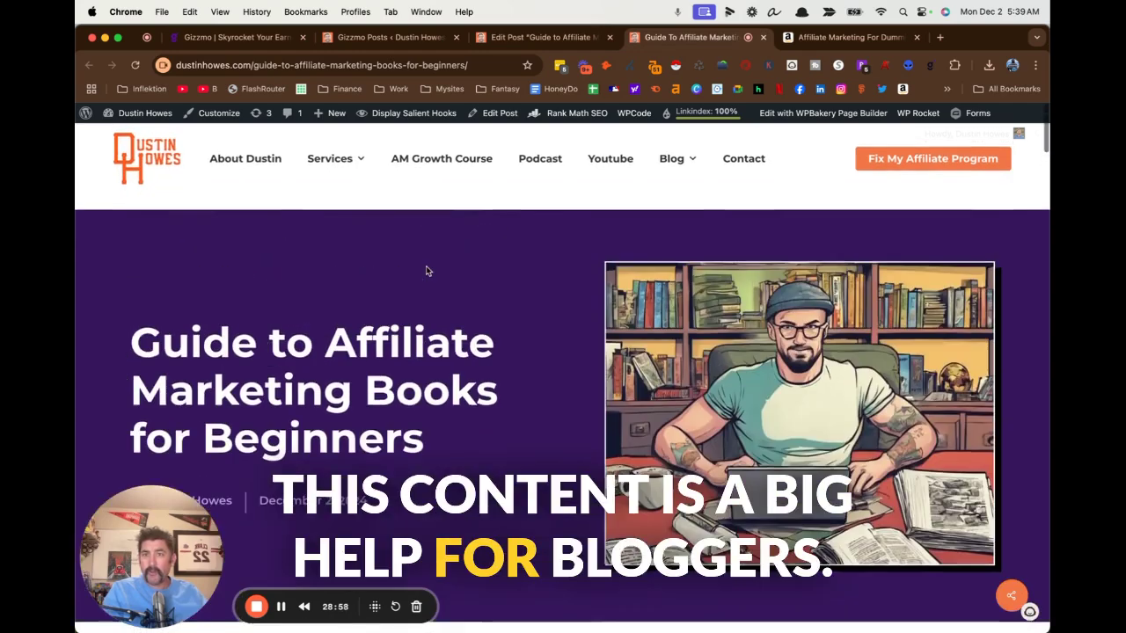